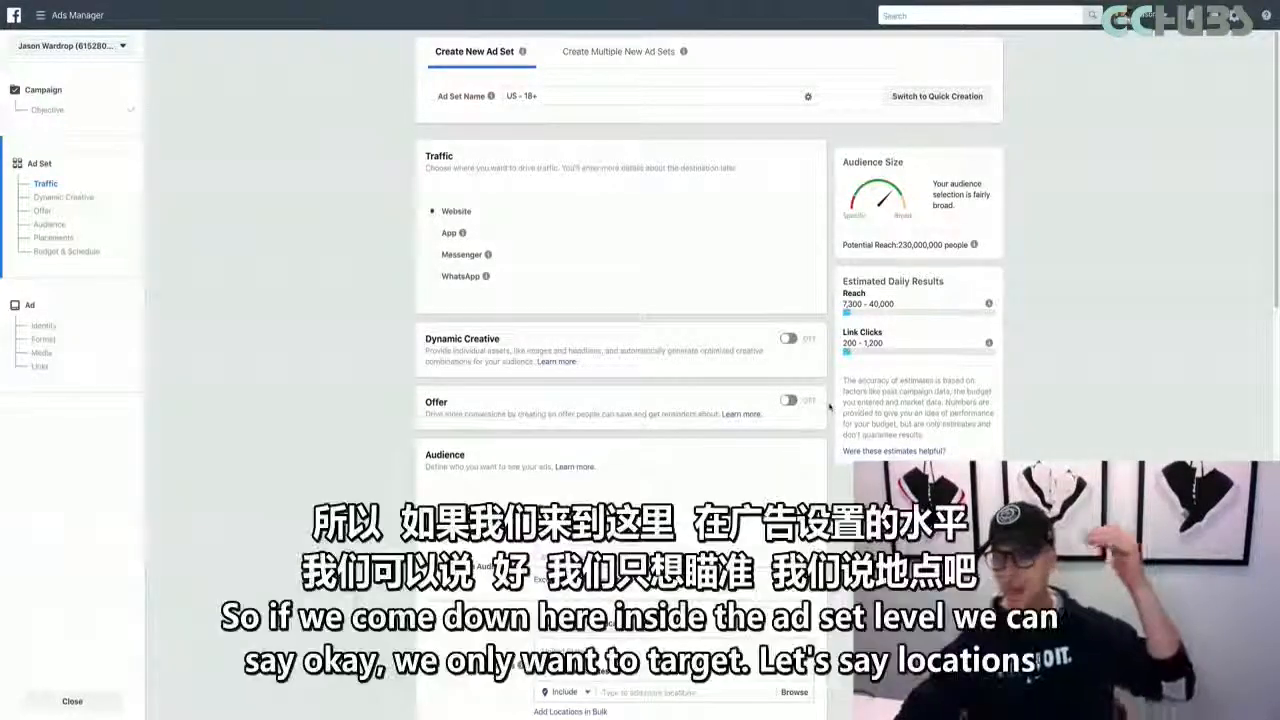
# Replace the United States audience location with Dallas, Texas
pyautogui.scroll(-5, 829, 405)
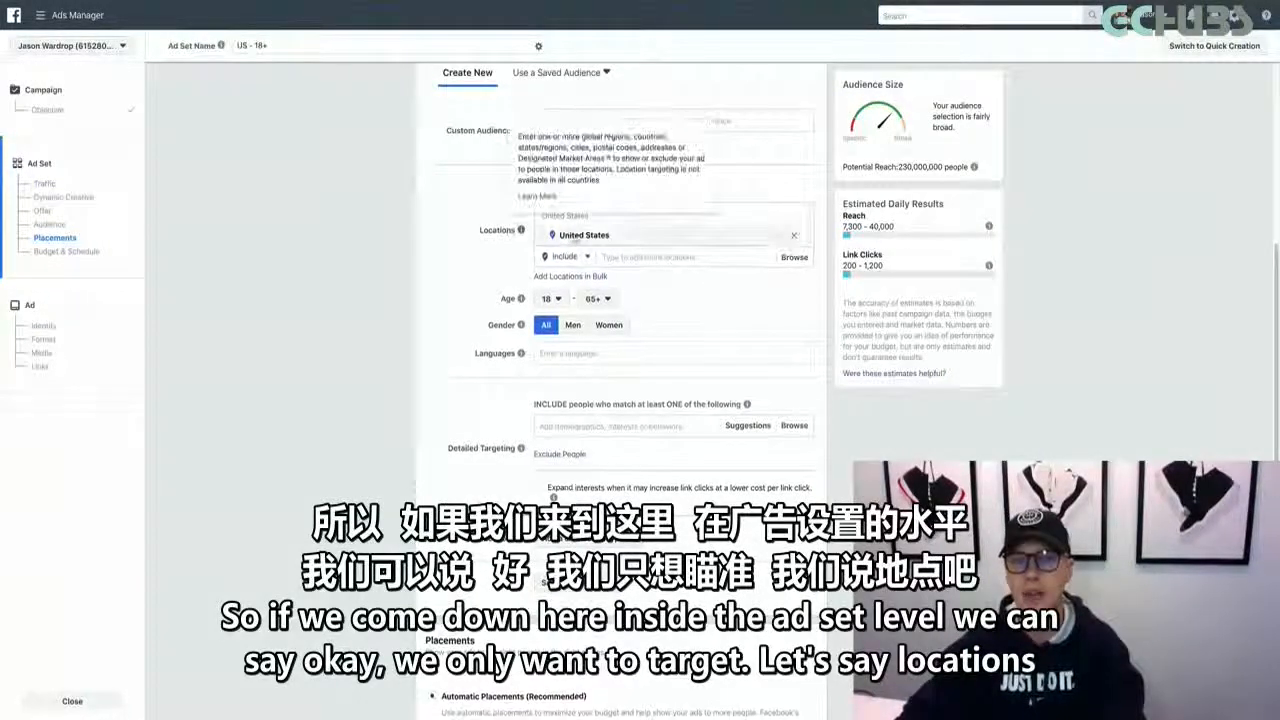
pyautogui.click(795, 234)
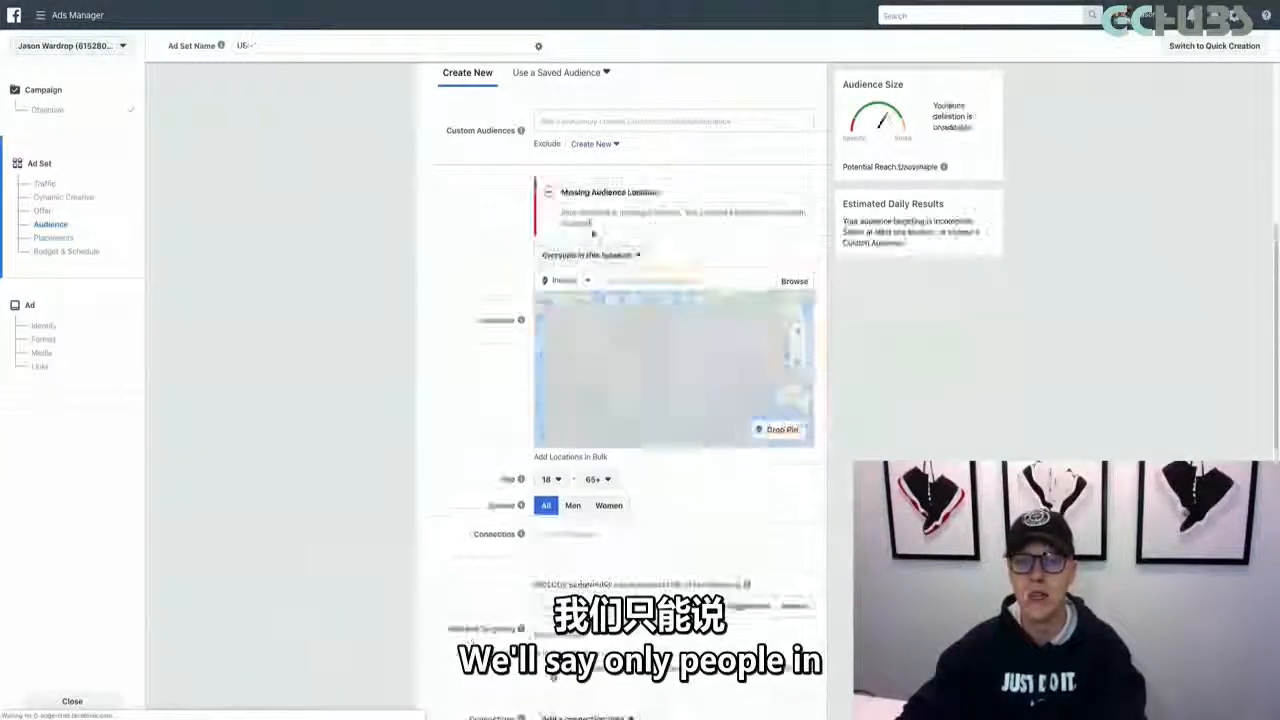
pyautogui.click(612, 281)
pyautogui.write('Dallas')
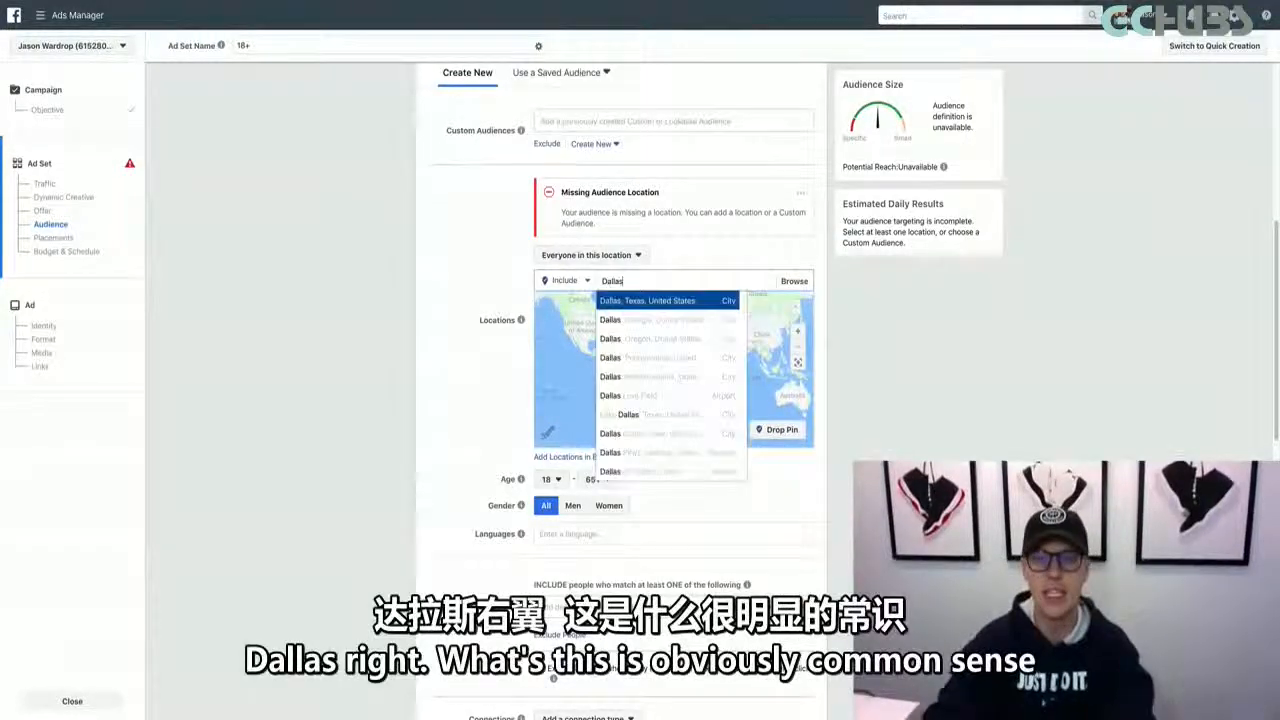
pyautogui.click(620, 303)
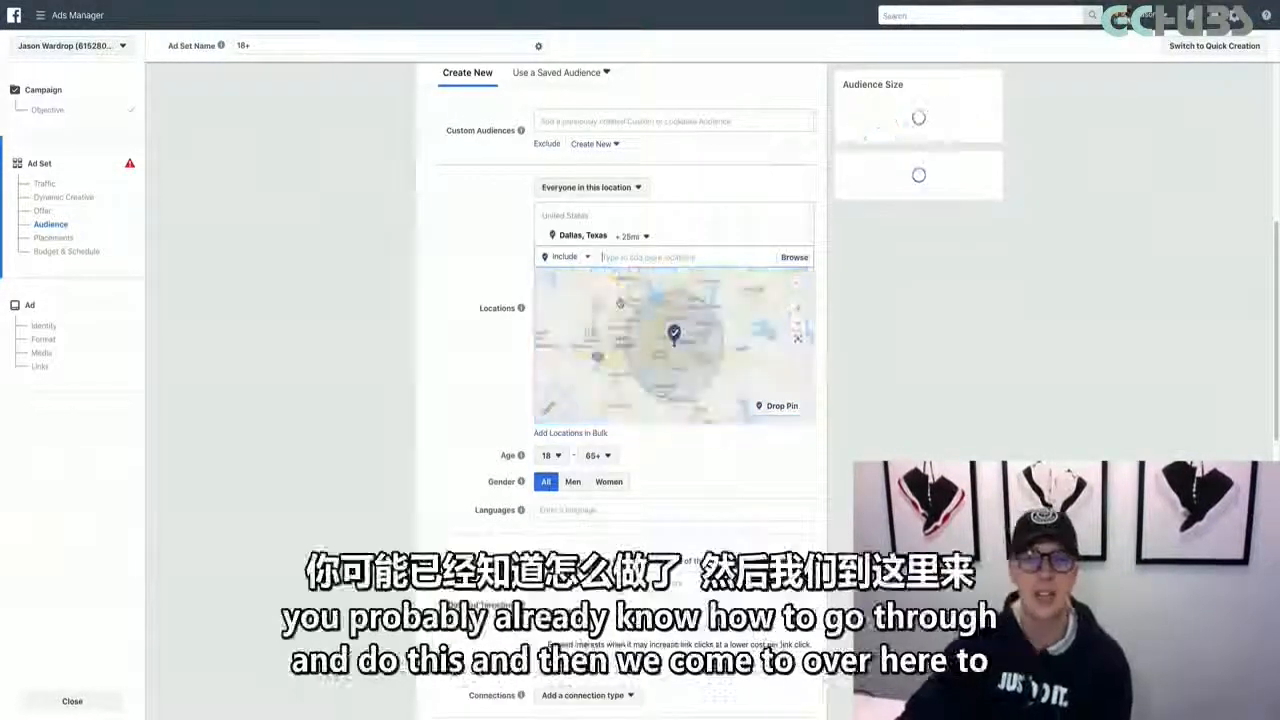
# Search detailed targeting for "real estate agent" and add the Real estate broker interest to the included audience
pyautogui.scroll(-2, 500, 411)
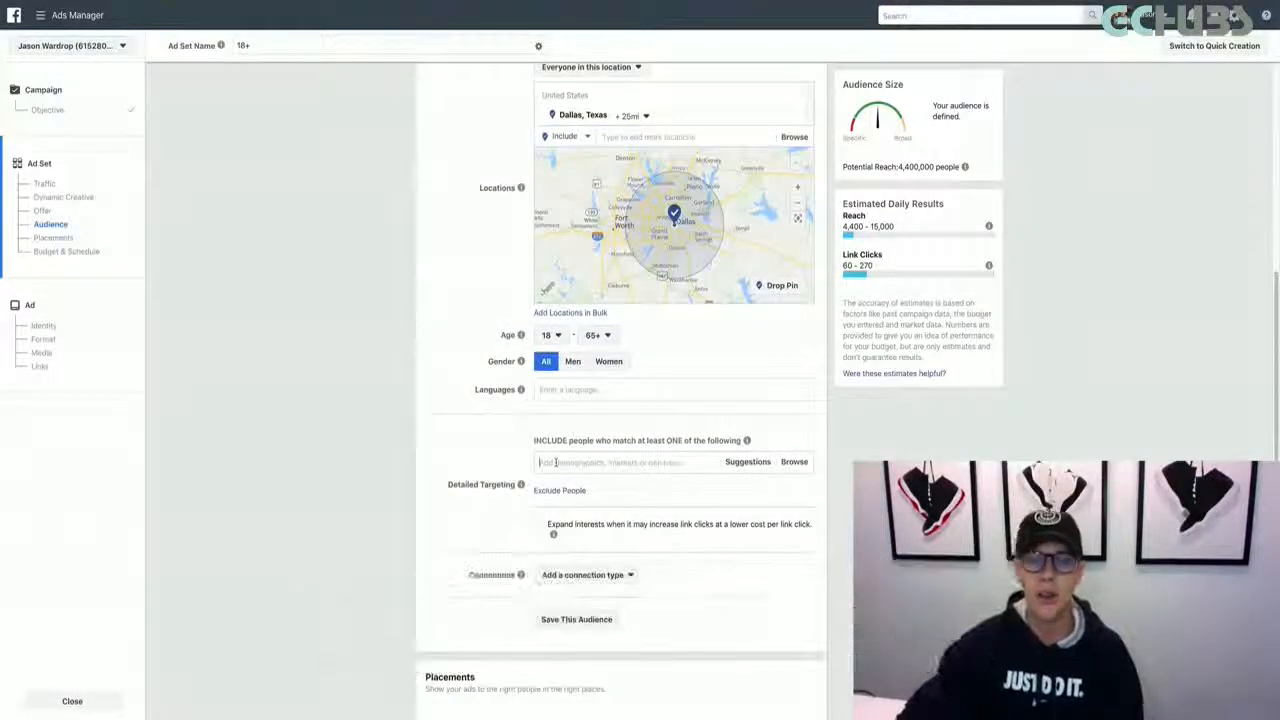
pyautogui.click(556, 462)
pyautogui.write('re')
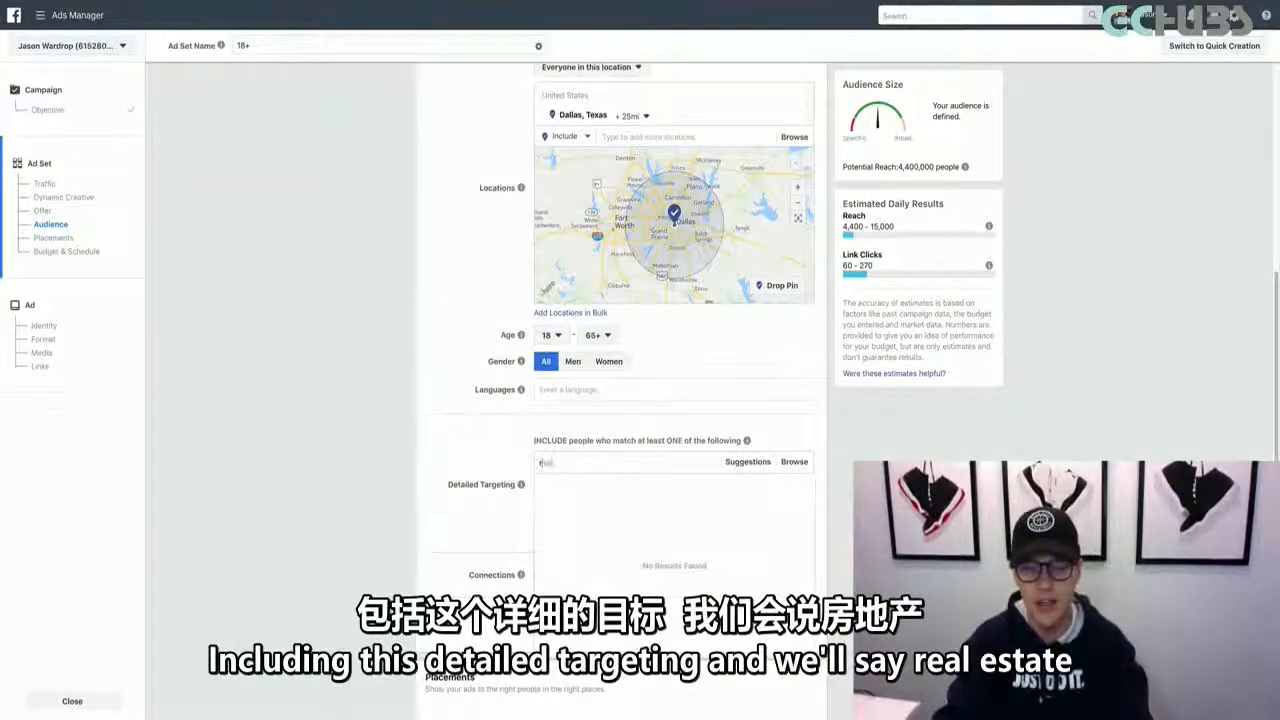
pyautogui.write('al estate agent')
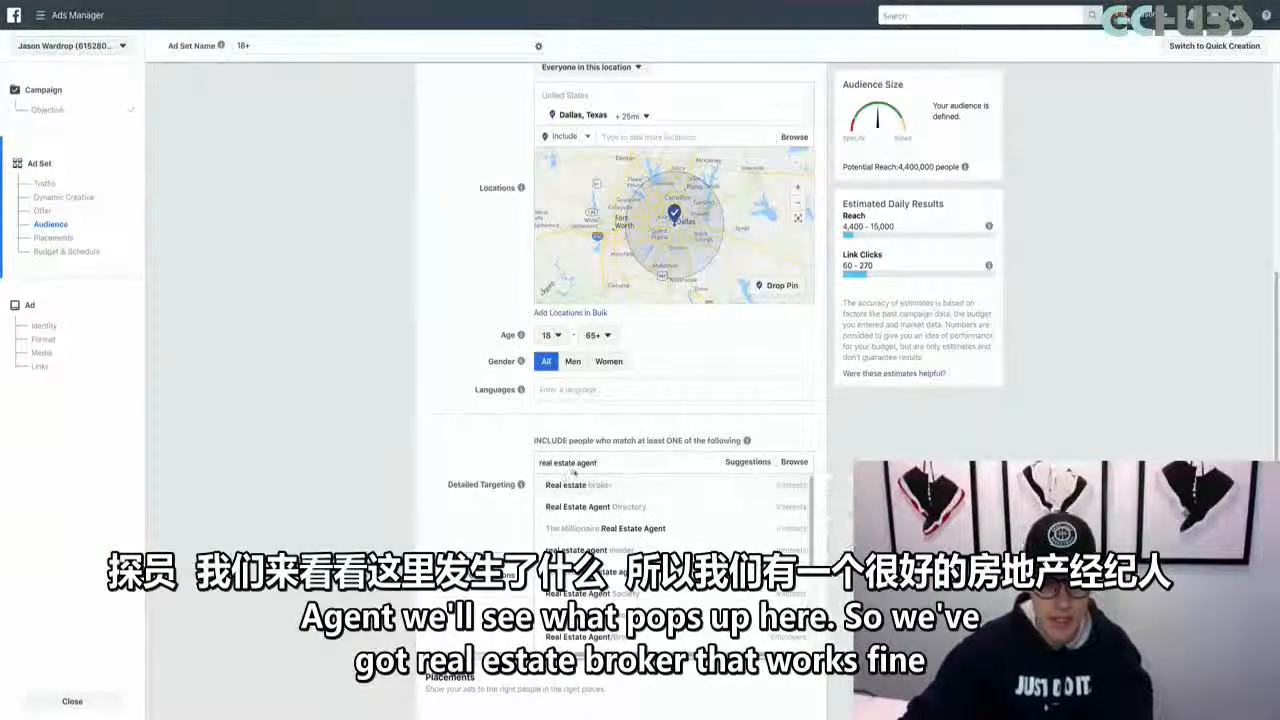
pyautogui.click(578, 486)
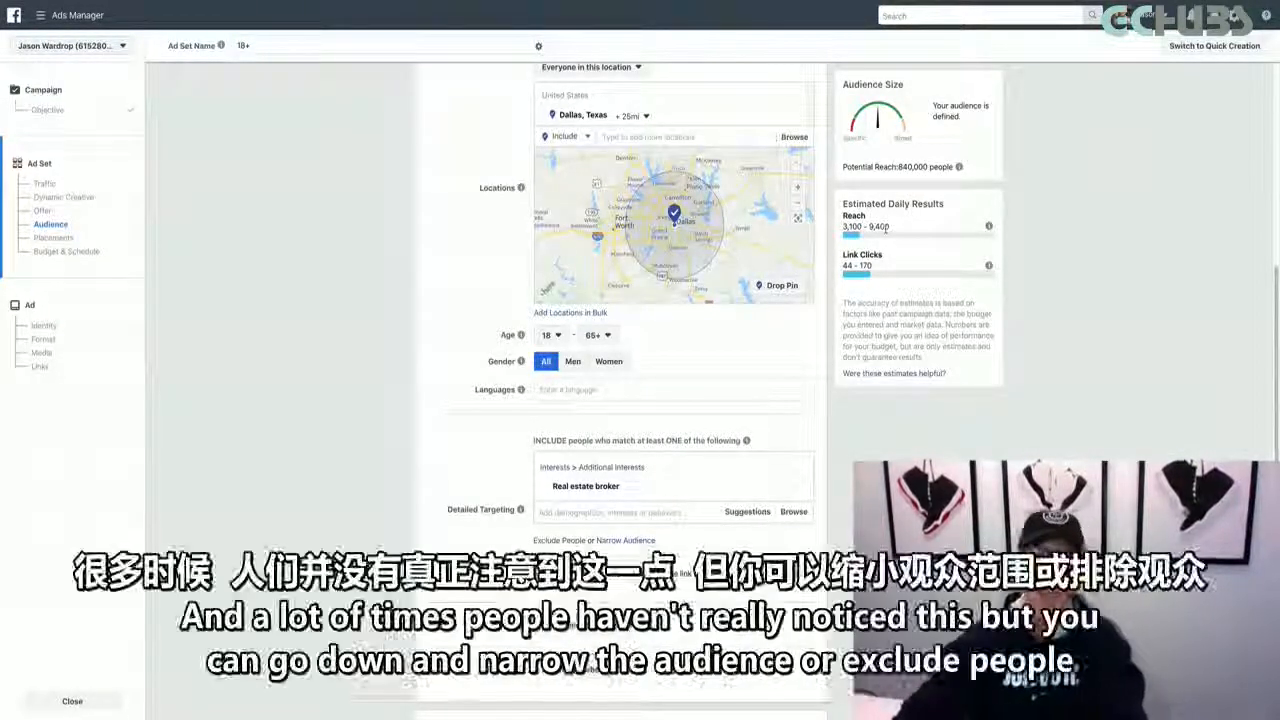
# Narrow the audience to people who must also match the Basketball interest
pyautogui.scroll(-2, 818, 347)
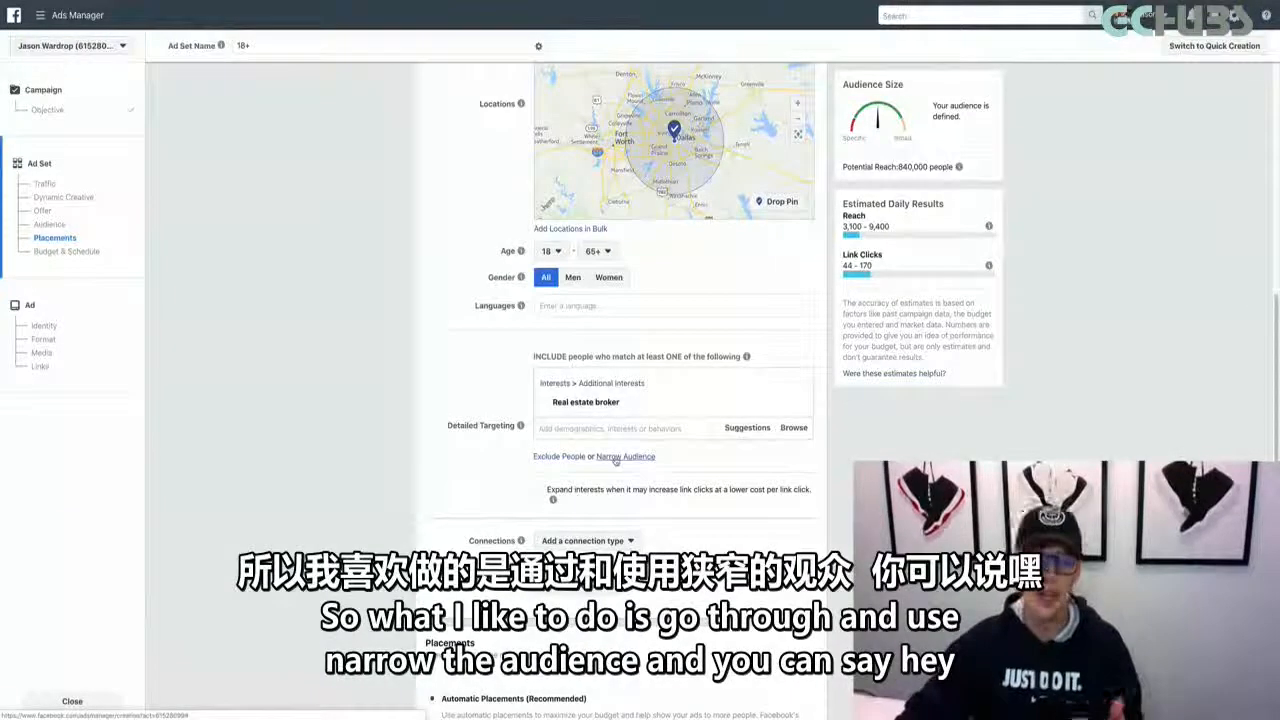
pyautogui.click(615, 457)
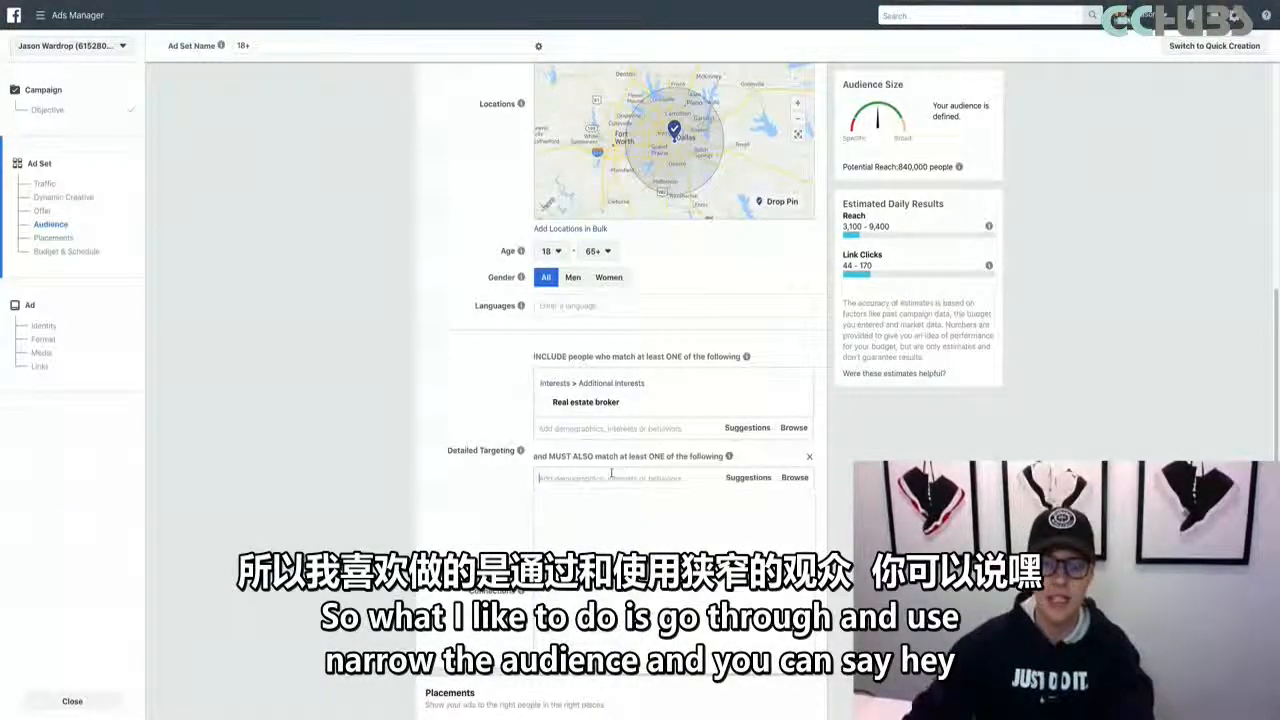
pyautogui.write('Basketball')
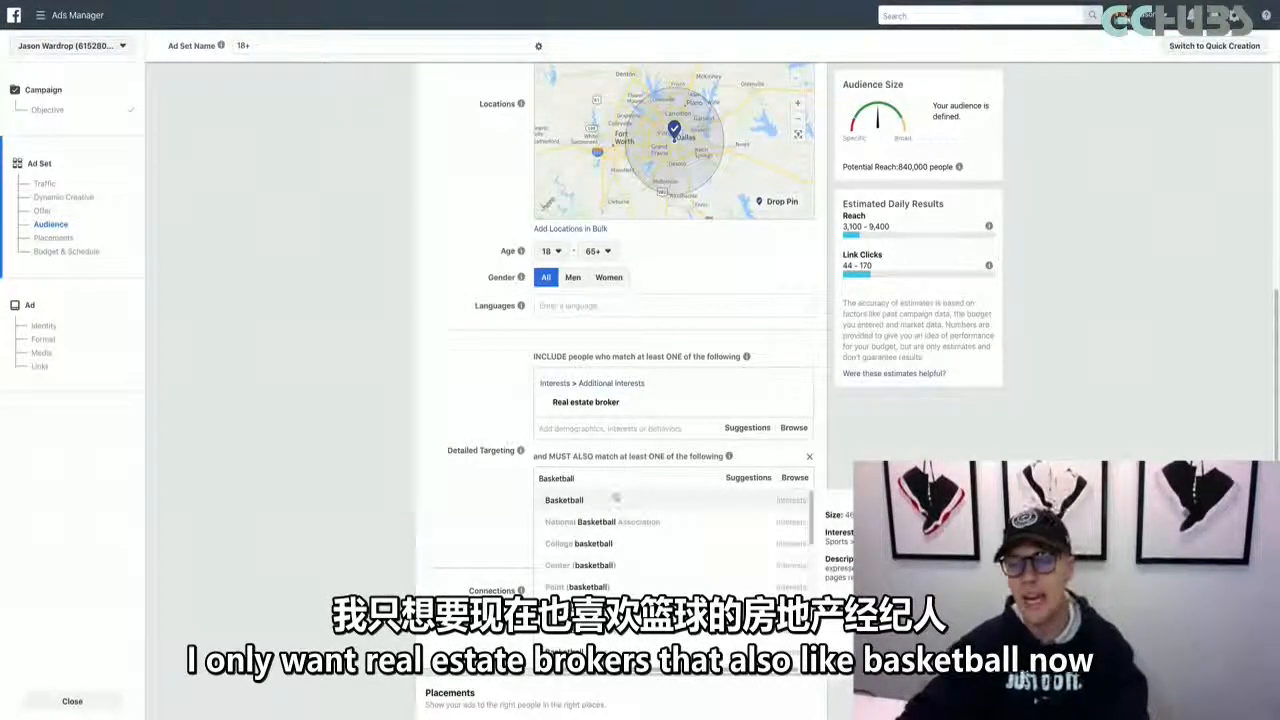
pyautogui.click(610, 499)
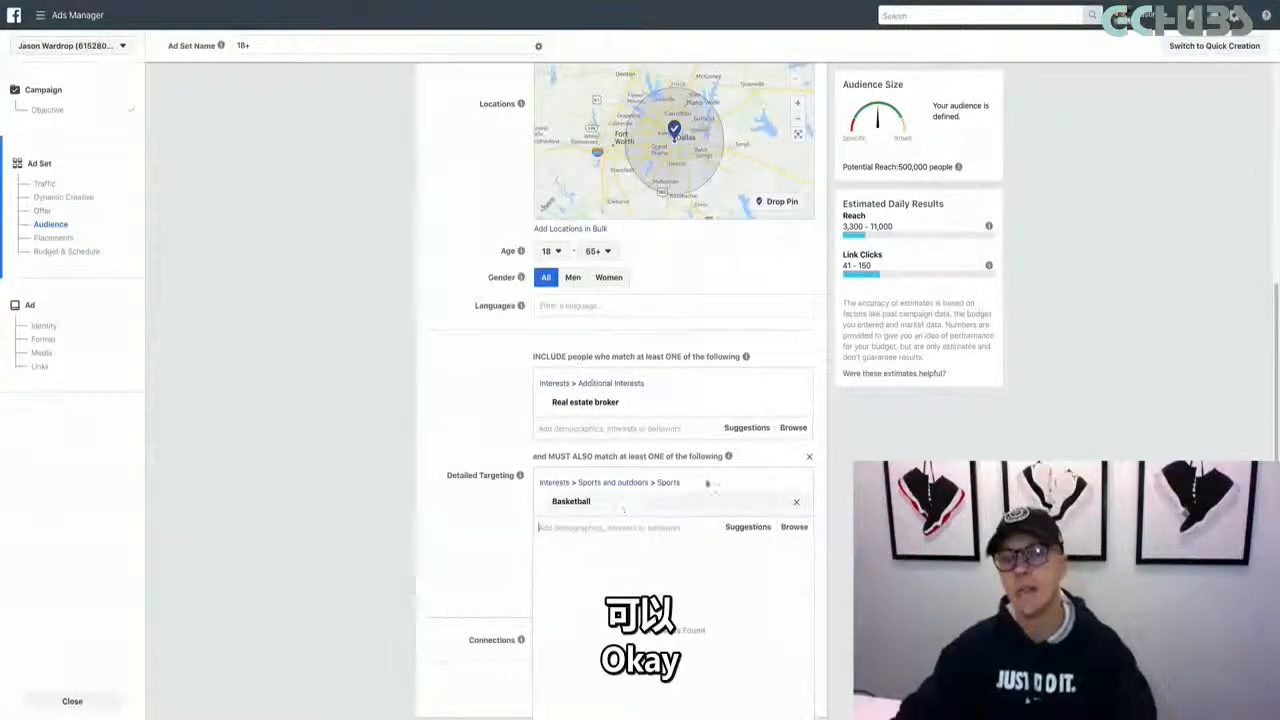
pyautogui.click(771, 412)
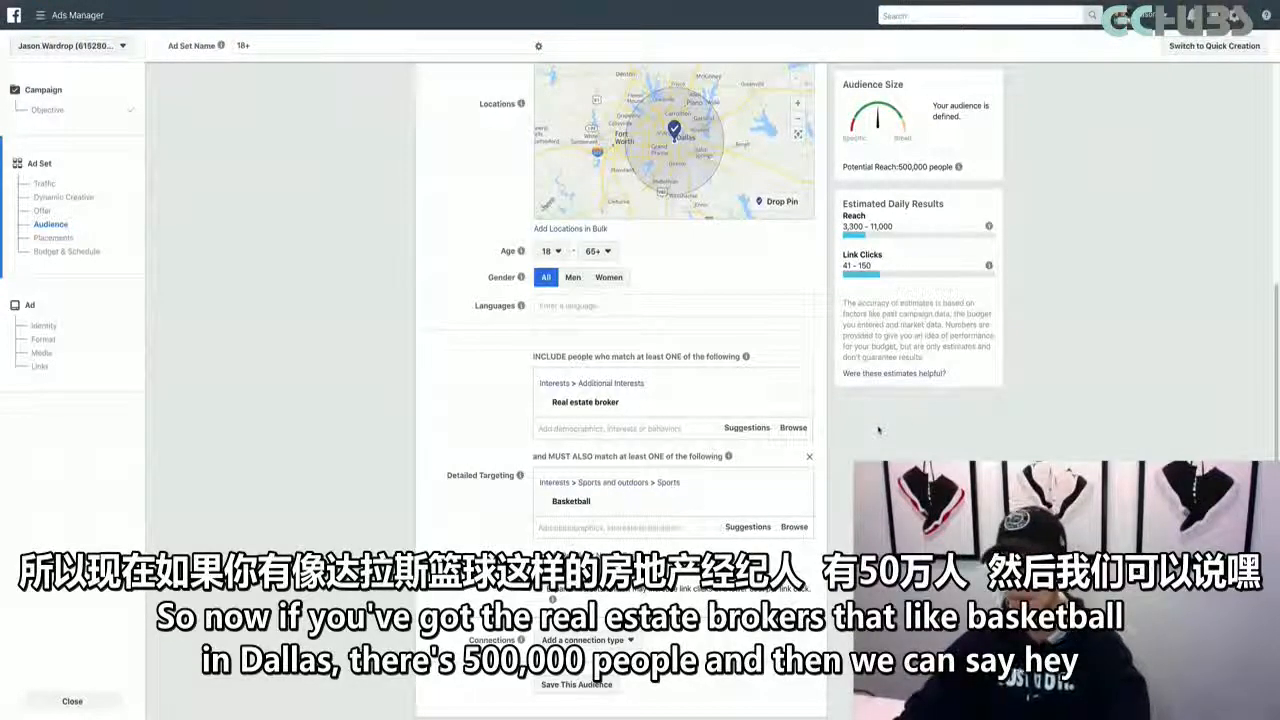
# Exclude people with the Baseball interest from the detailed targeting
pyautogui.click(558, 555)
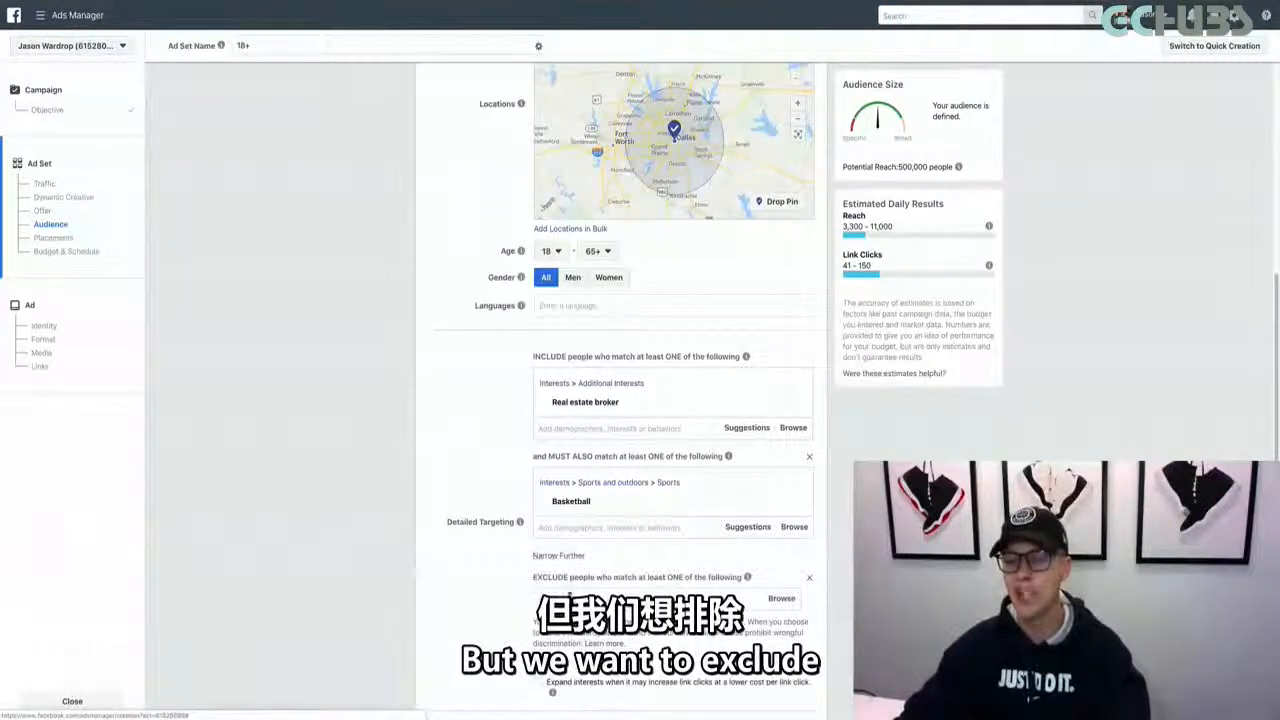
pyautogui.click(569, 597)
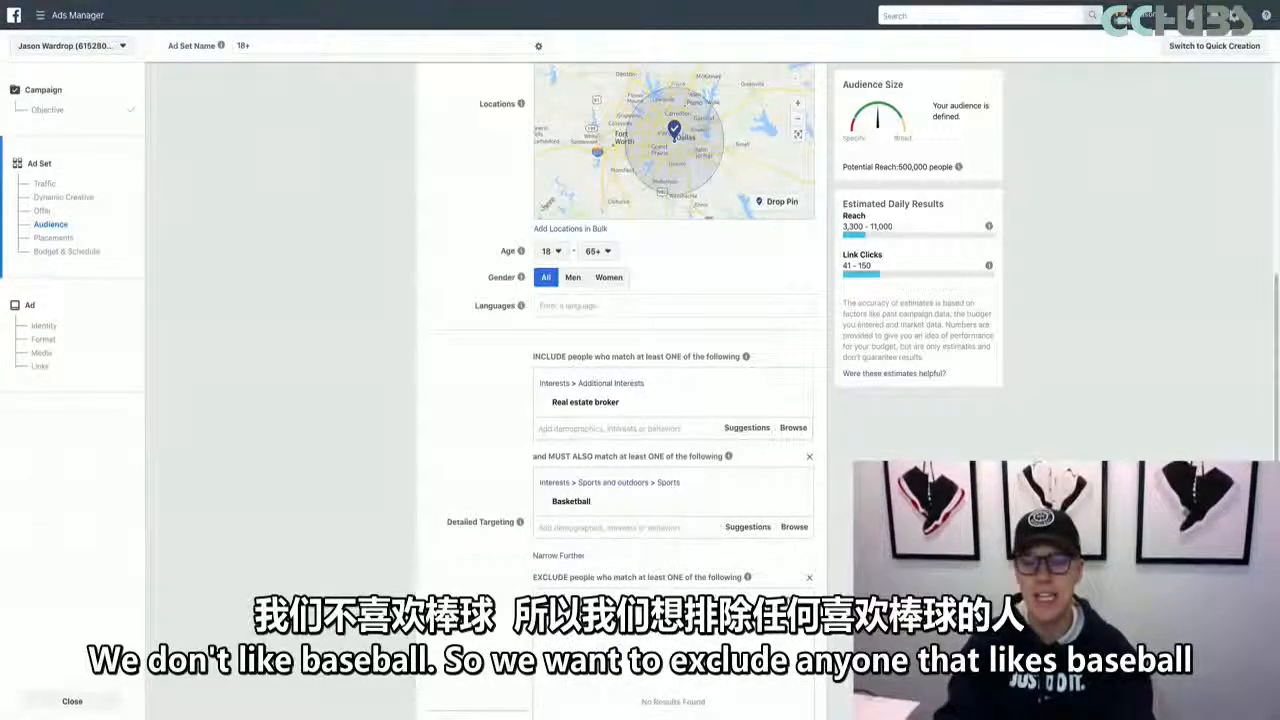
pyautogui.write('baseball')
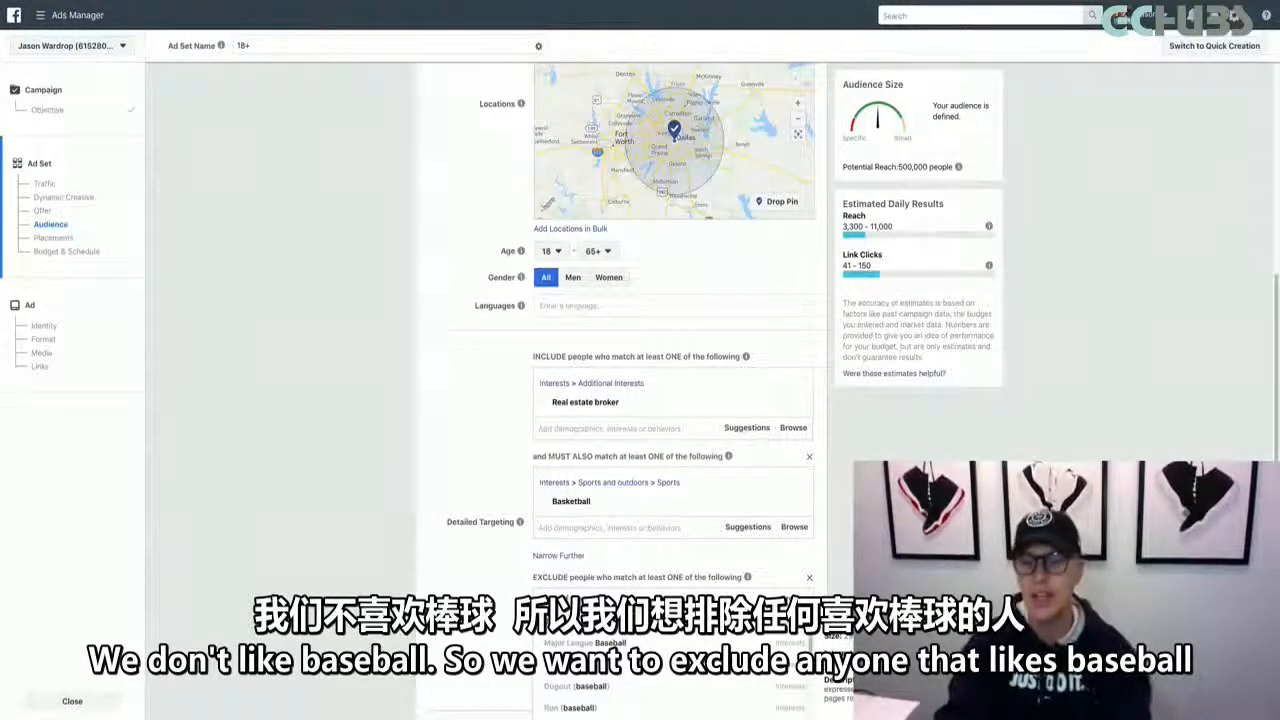
pyautogui.click(607, 686)
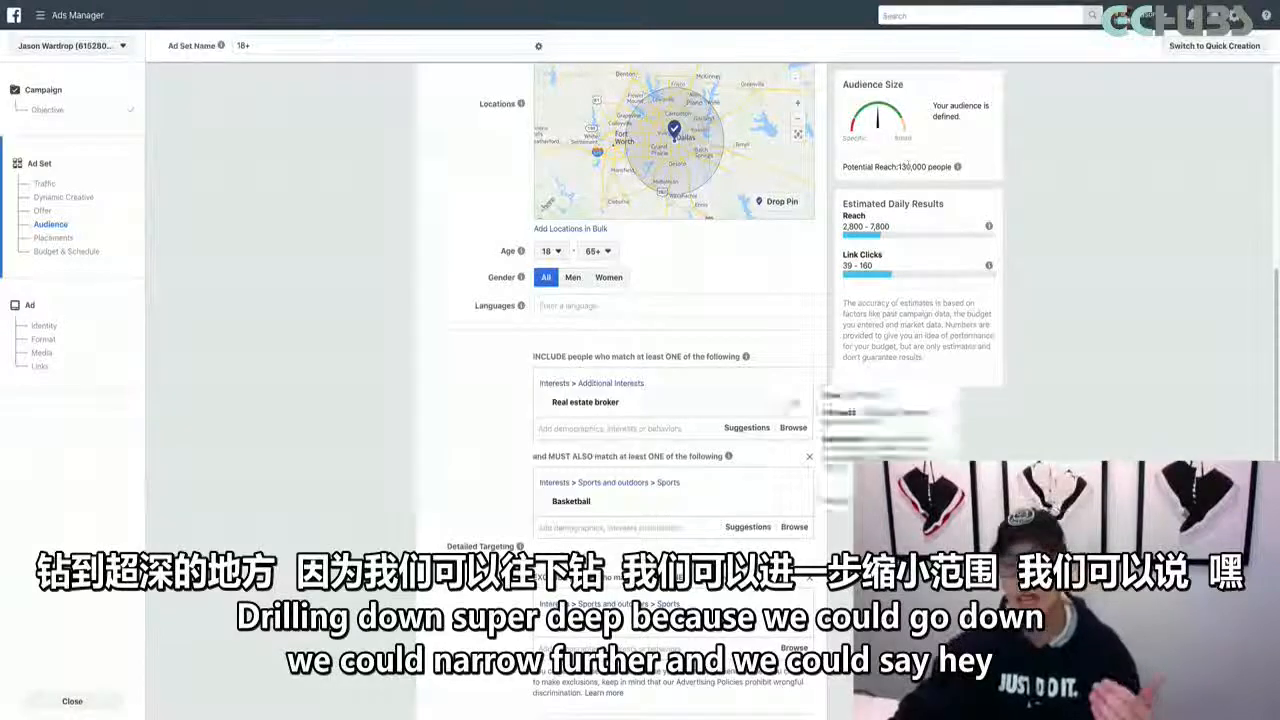
# Narrow the audience further with a second must-also-match condition for the Football interest
pyautogui.click(575, 550)
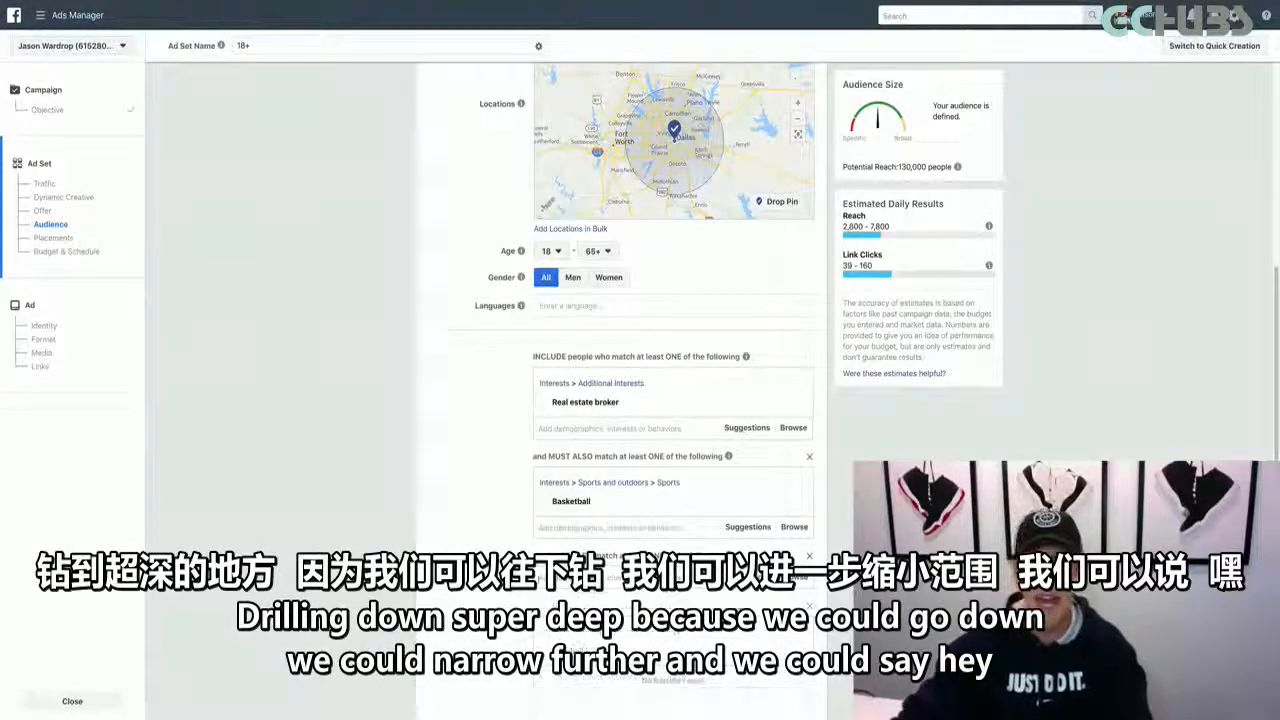
pyautogui.write('Footbal')
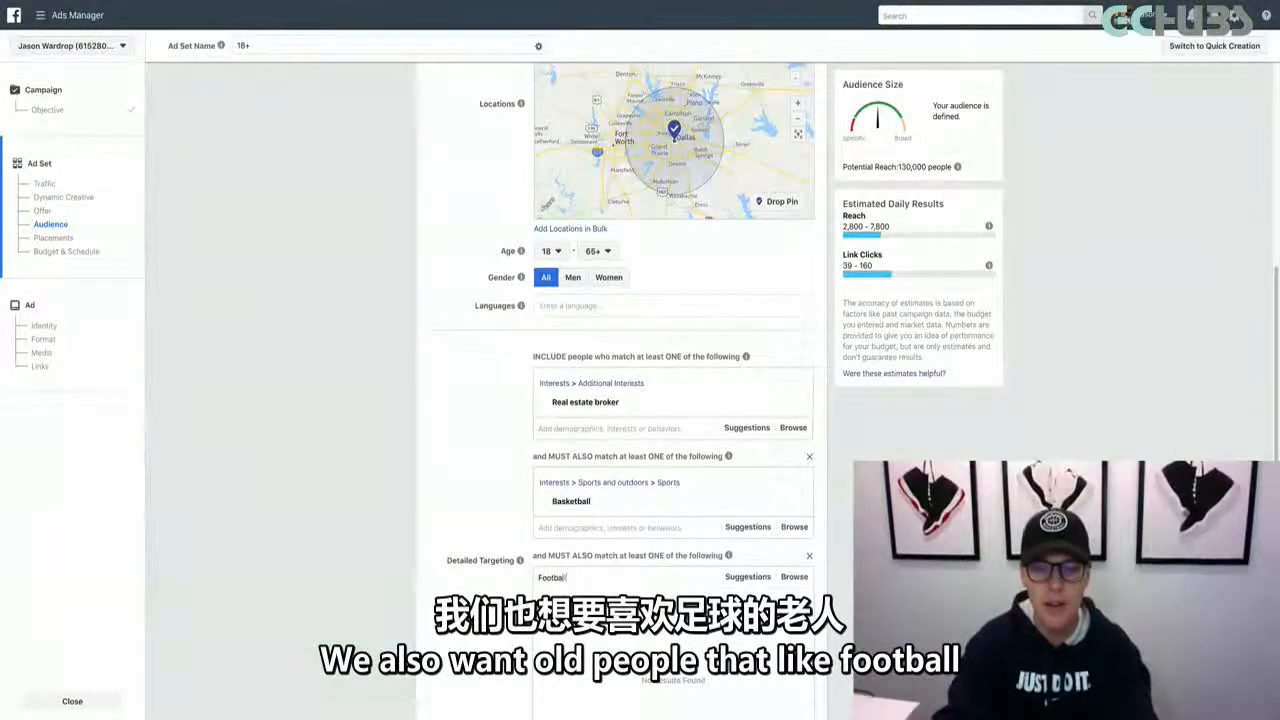
pyautogui.write('l')
pyautogui.press('Return')
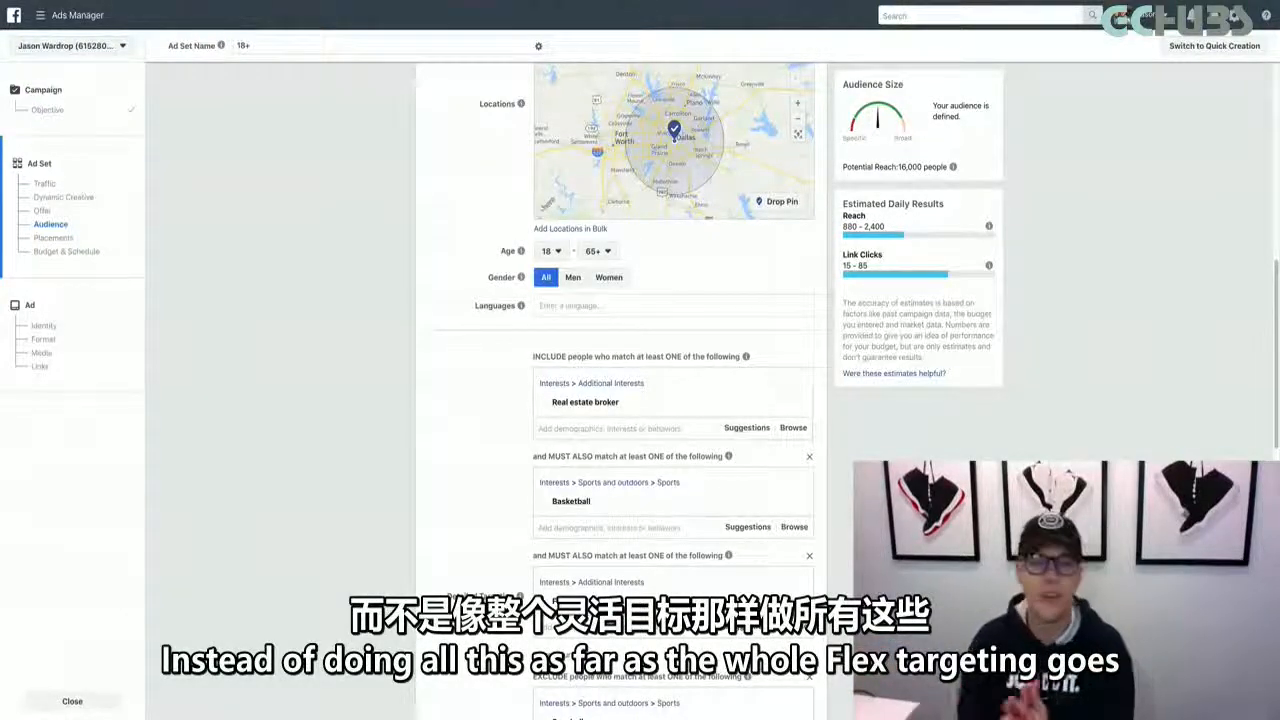
# Clear the detailed targeting by removing the narrowing conditions, the Baseball exclusion and the Real estate broker interest
pyautogui.click(809, 456)
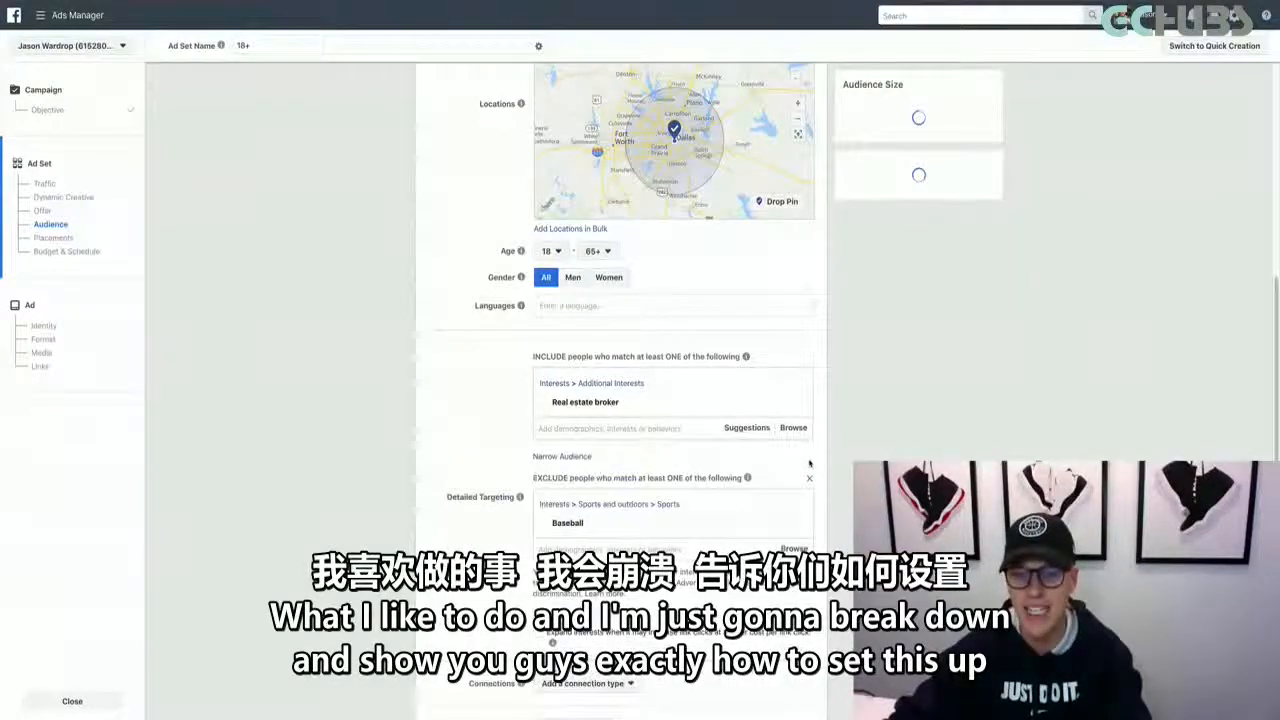
pyautogui.click(809, 478)
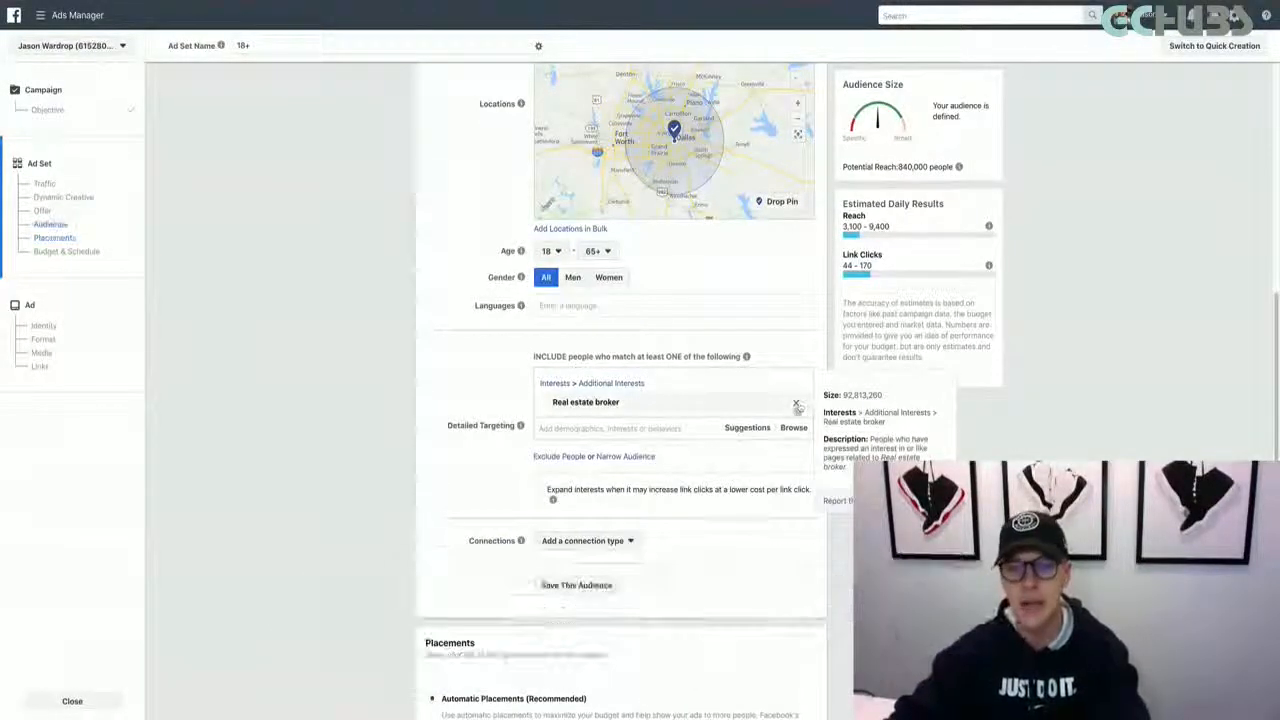
pyautogui.click(797, 402)
# Add the lookalike audience "Lookalike (US, 1%) - All Website Visitors" to the ad set's custom audiences
pyautogui.scroll(3, 800, 402)
pyautogui.scroll(2, 545, 390)
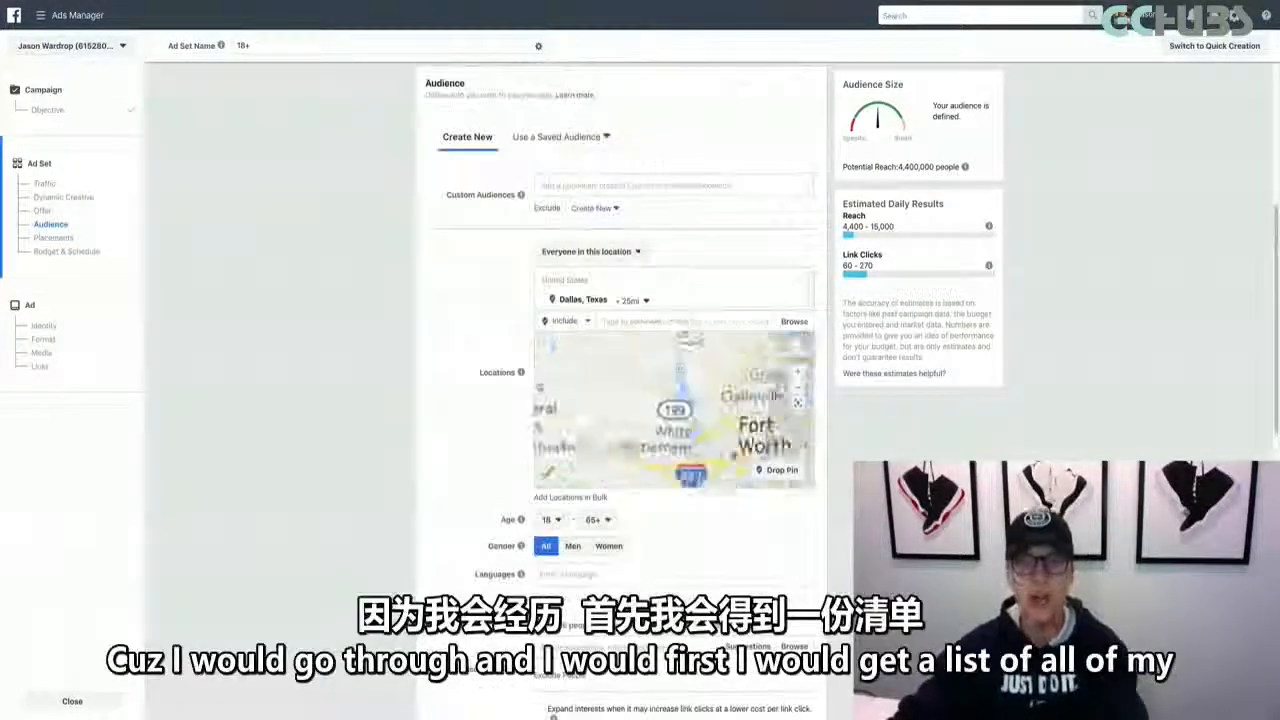
pyautogui.scroll(-1, 516, 424)
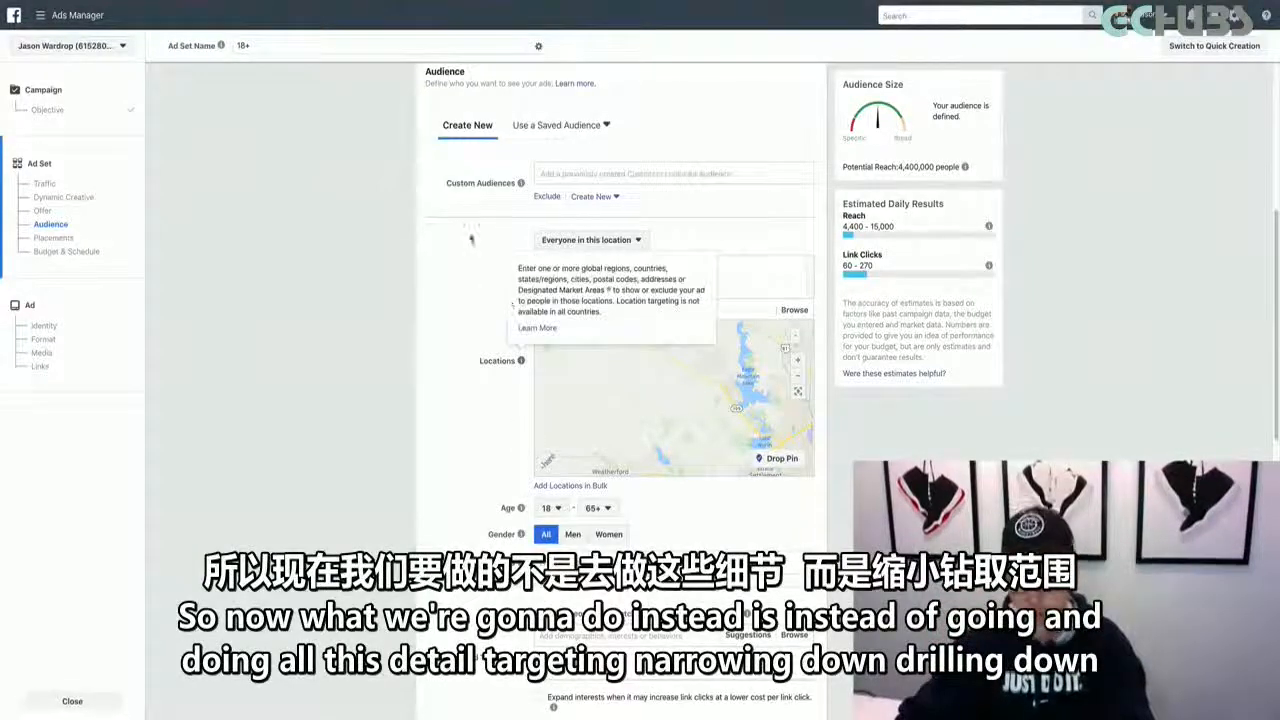
pyautogui.scroll(-3, 451, 267)
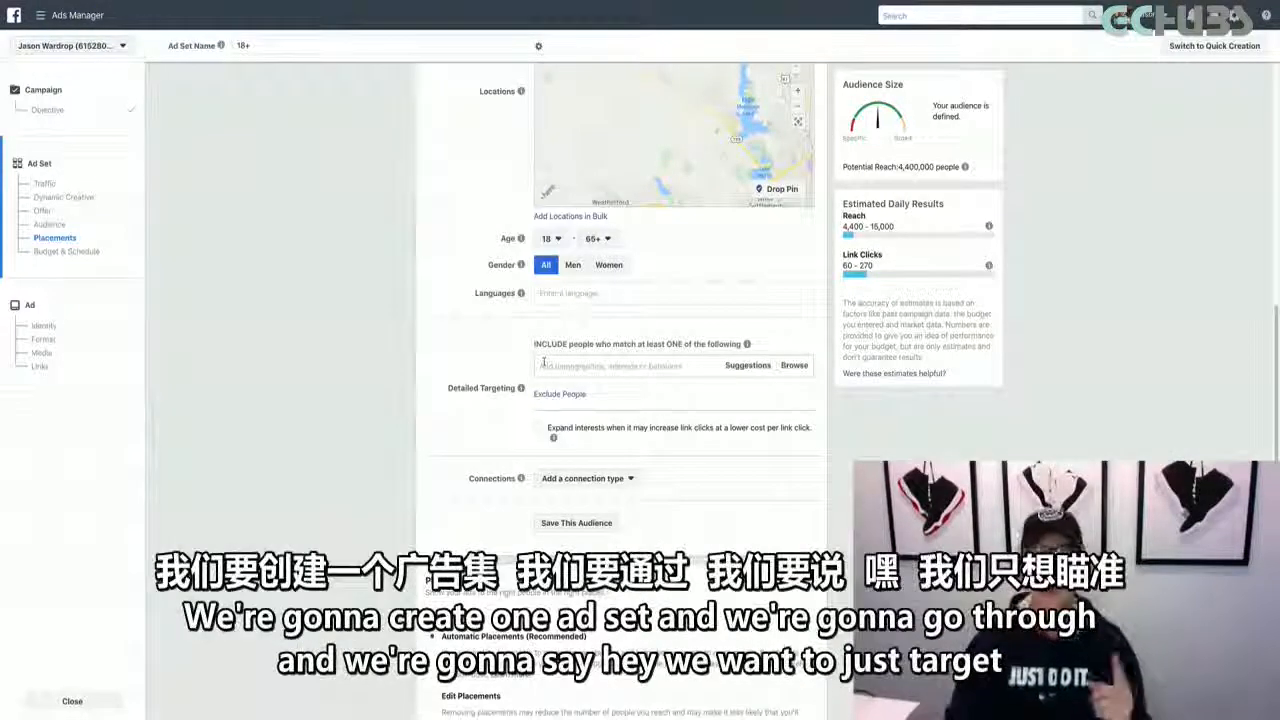
pyautogui.scroll(3, 436, 213)
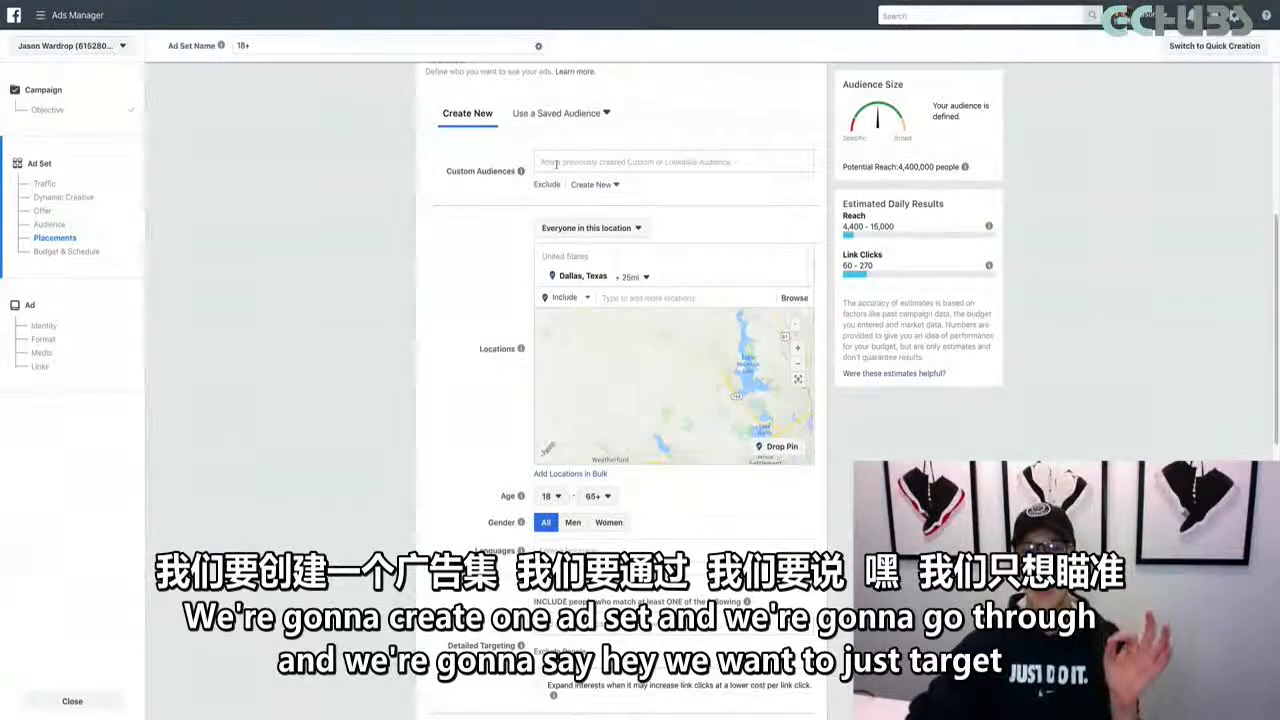
pyautogui.click(557, 161)
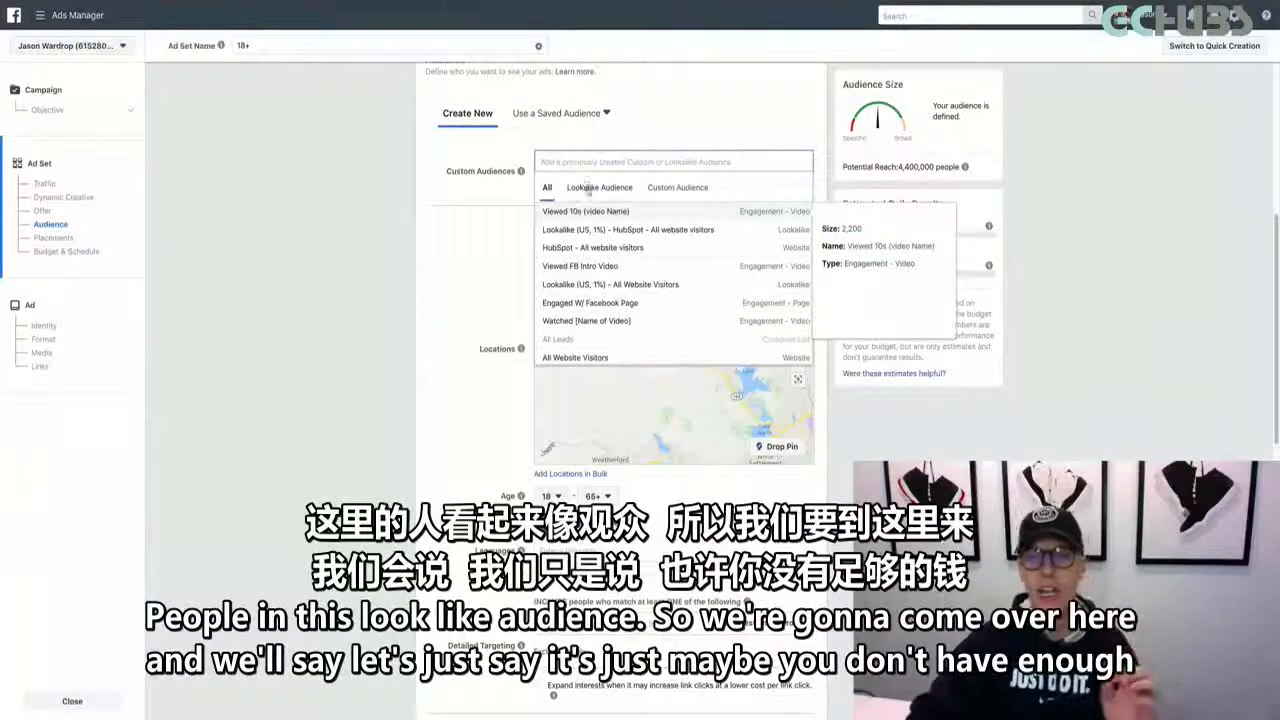
pyautogui.click(588, 189)
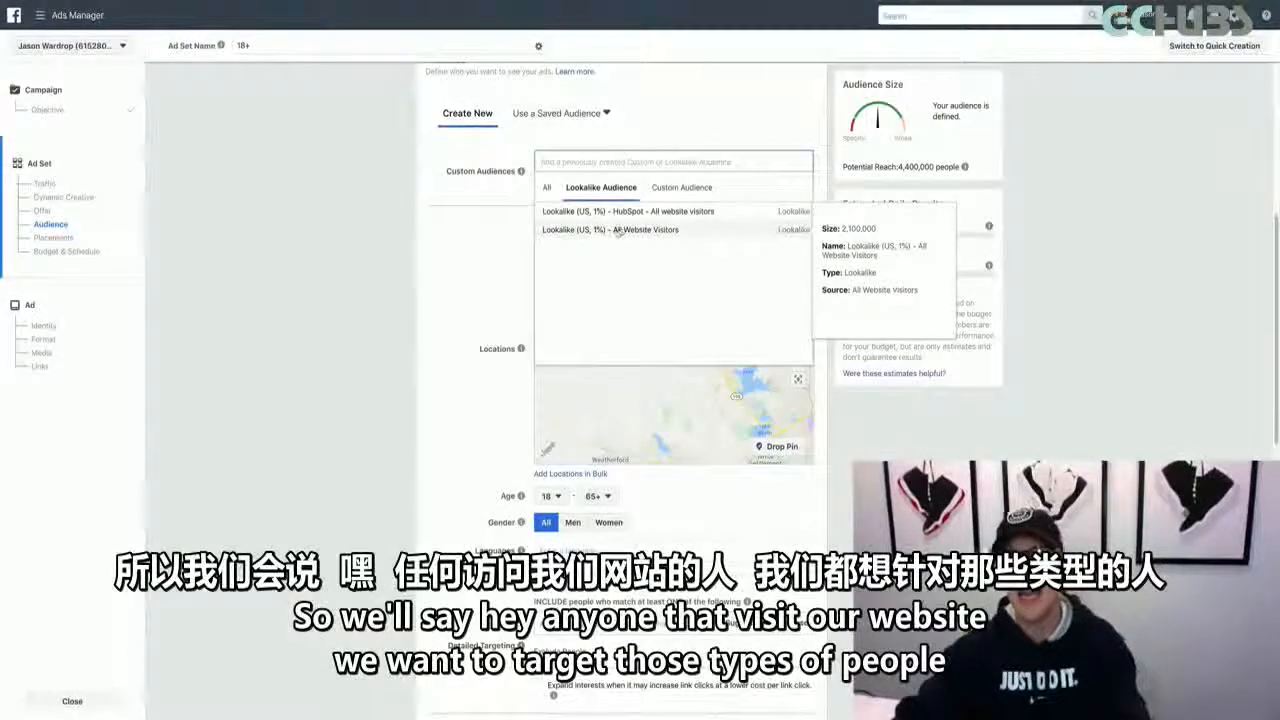
pyautogui.click(617, 232)
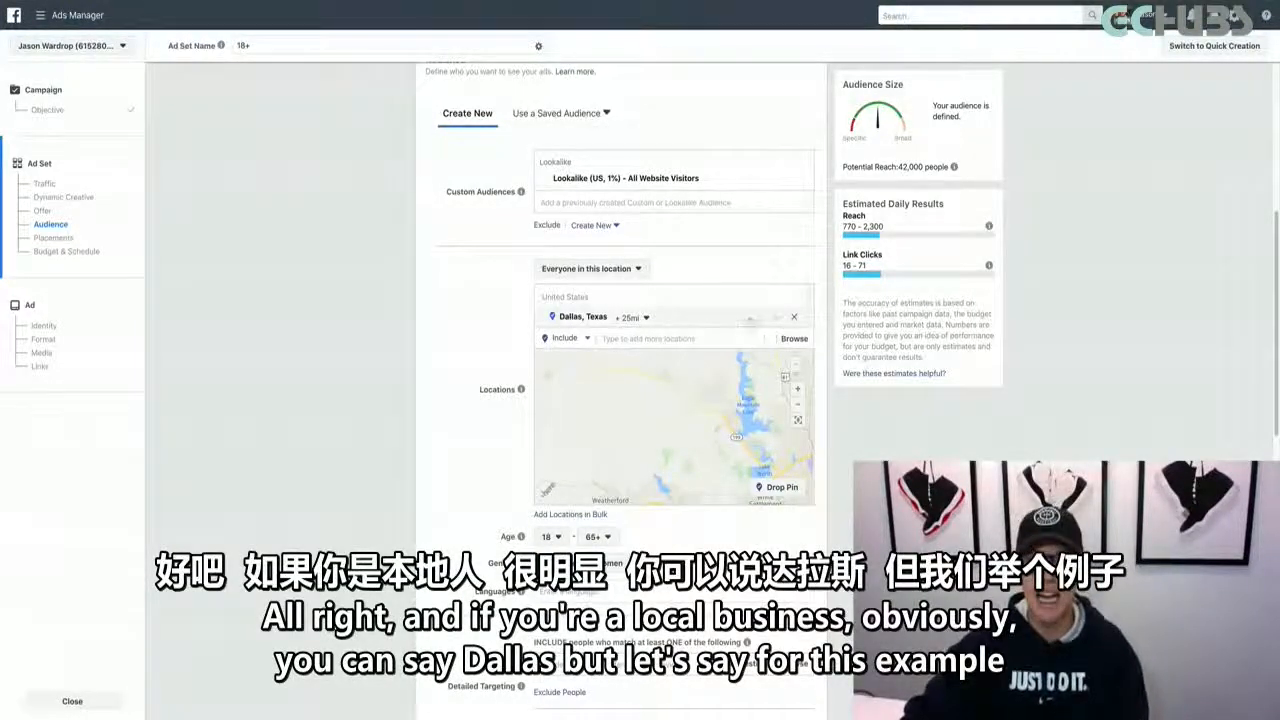
# Replace the Dallas, Texas location with United States
pyautogui.click(795, 319)
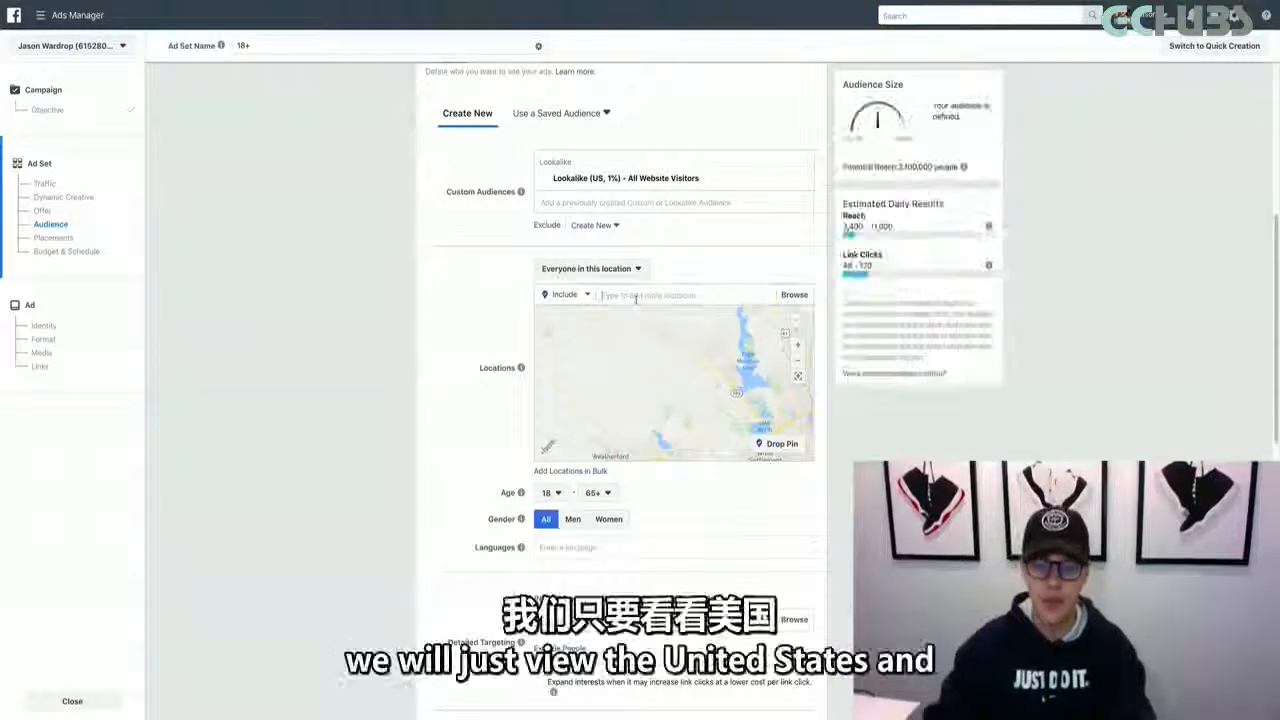
pyautogui.write('states')
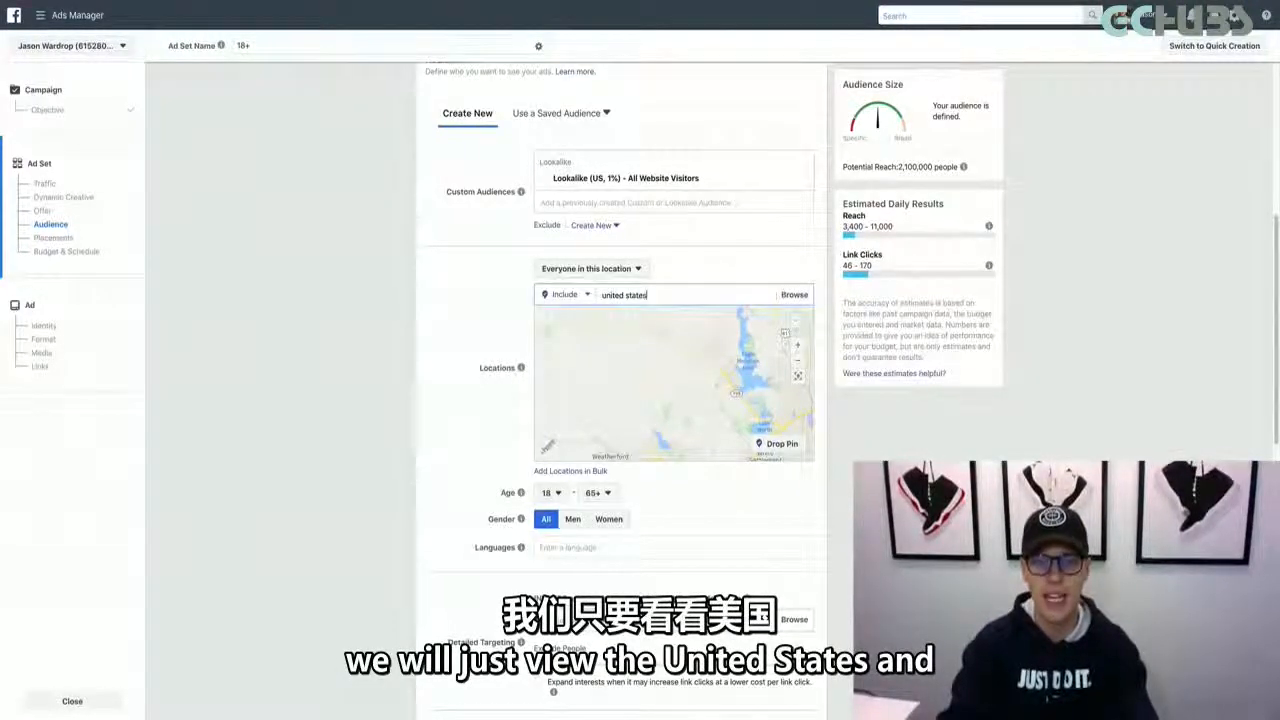
pyautogui.press('Return')
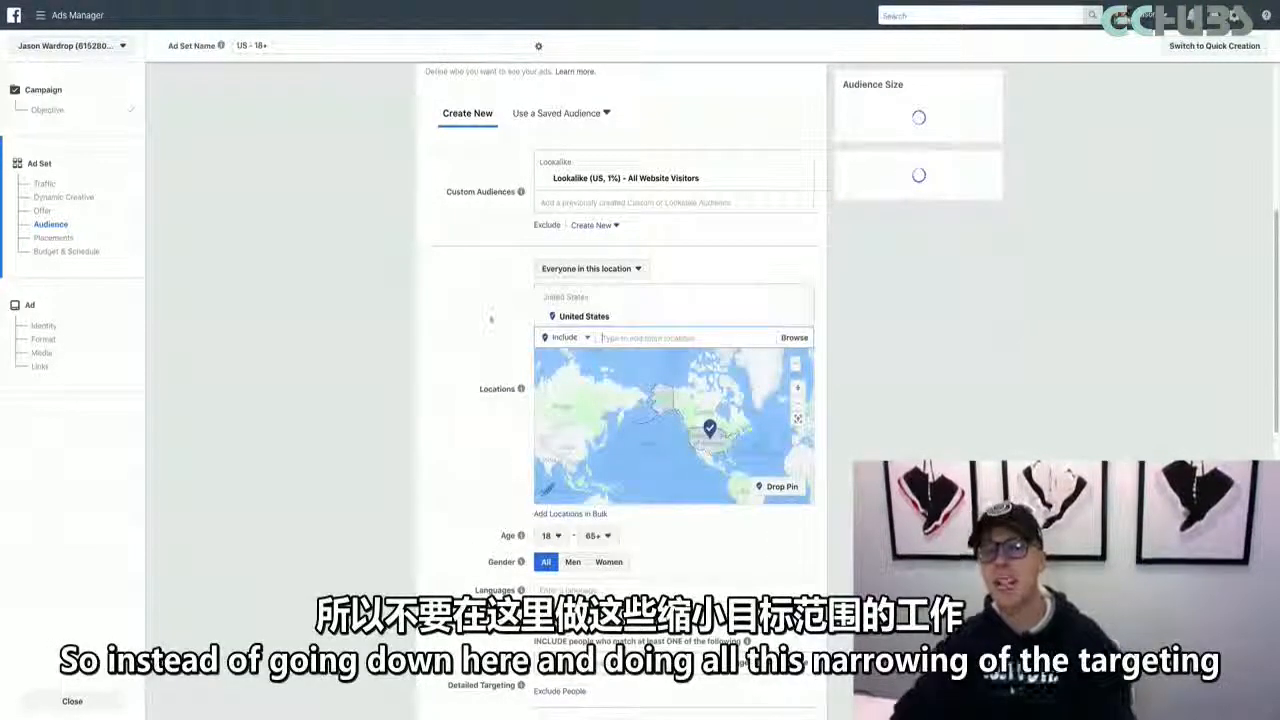
pyautogui.scroll(-2, 483, 381)
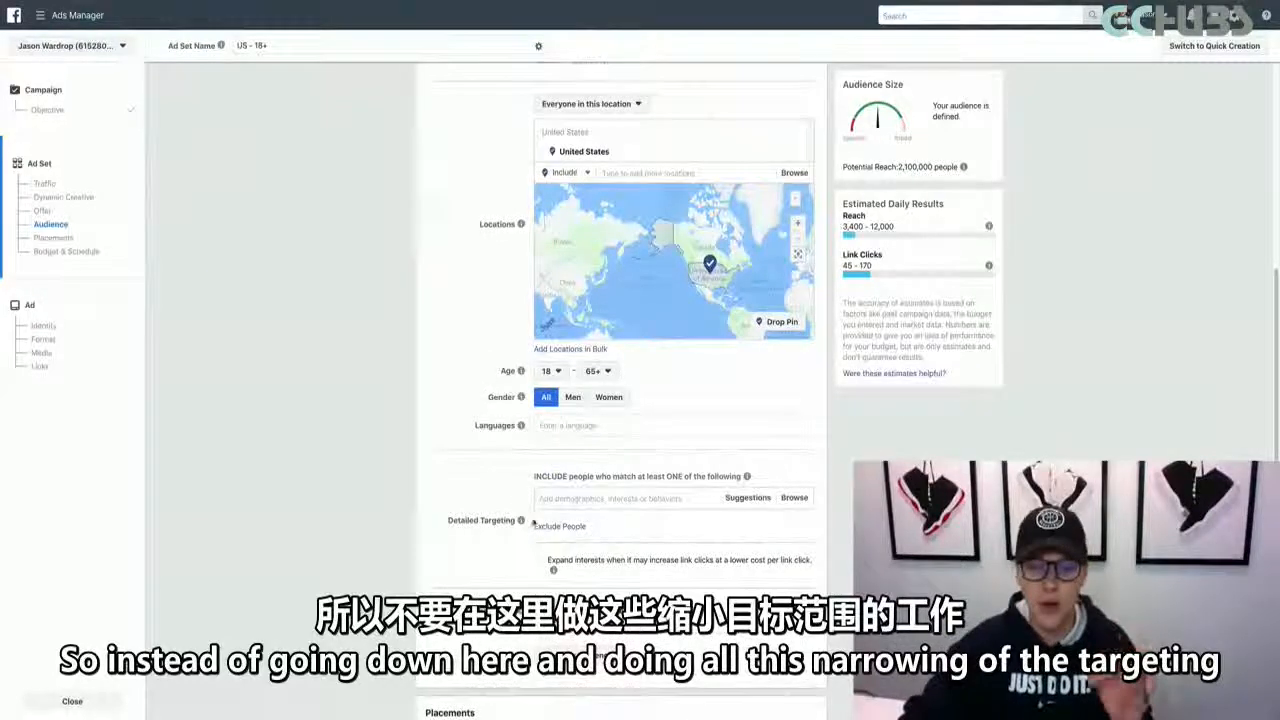
pyautogui.scroll(4, 531, 554)
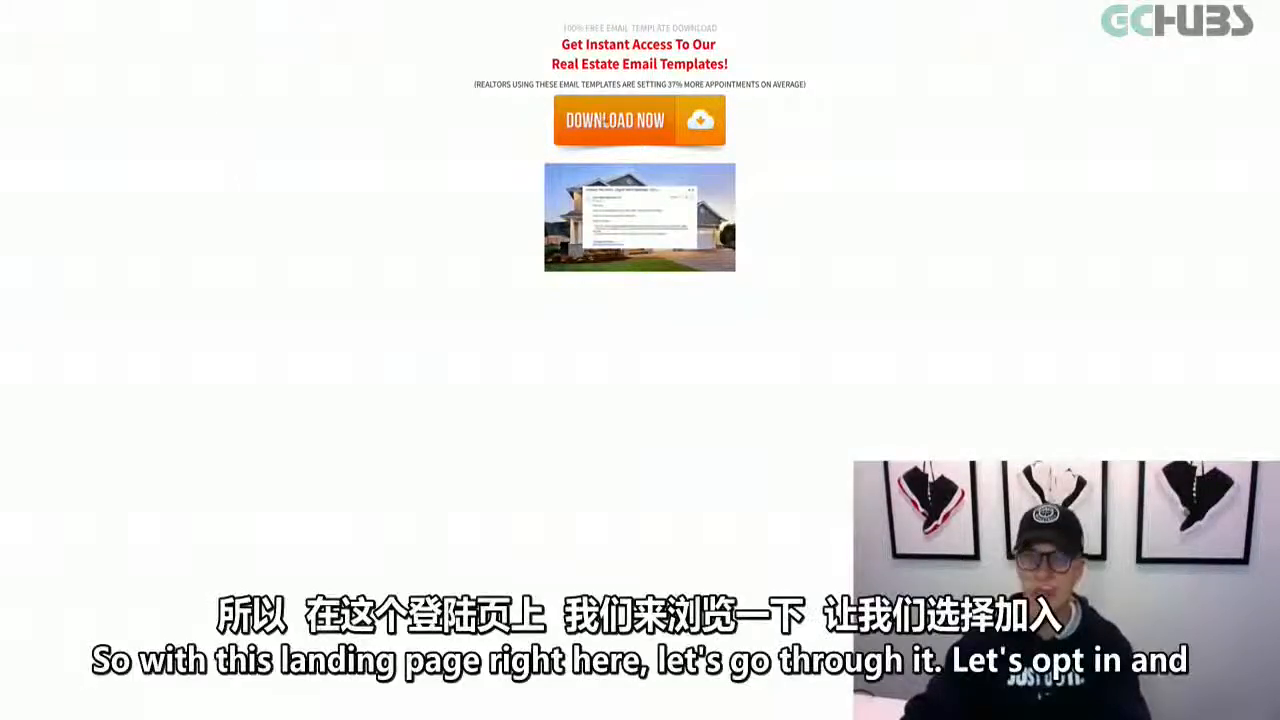
# Submit the landing page's email-template opt-in form with the prefilled contact details and copy the thank-you page's URL
pyautogui.click(605, 120)
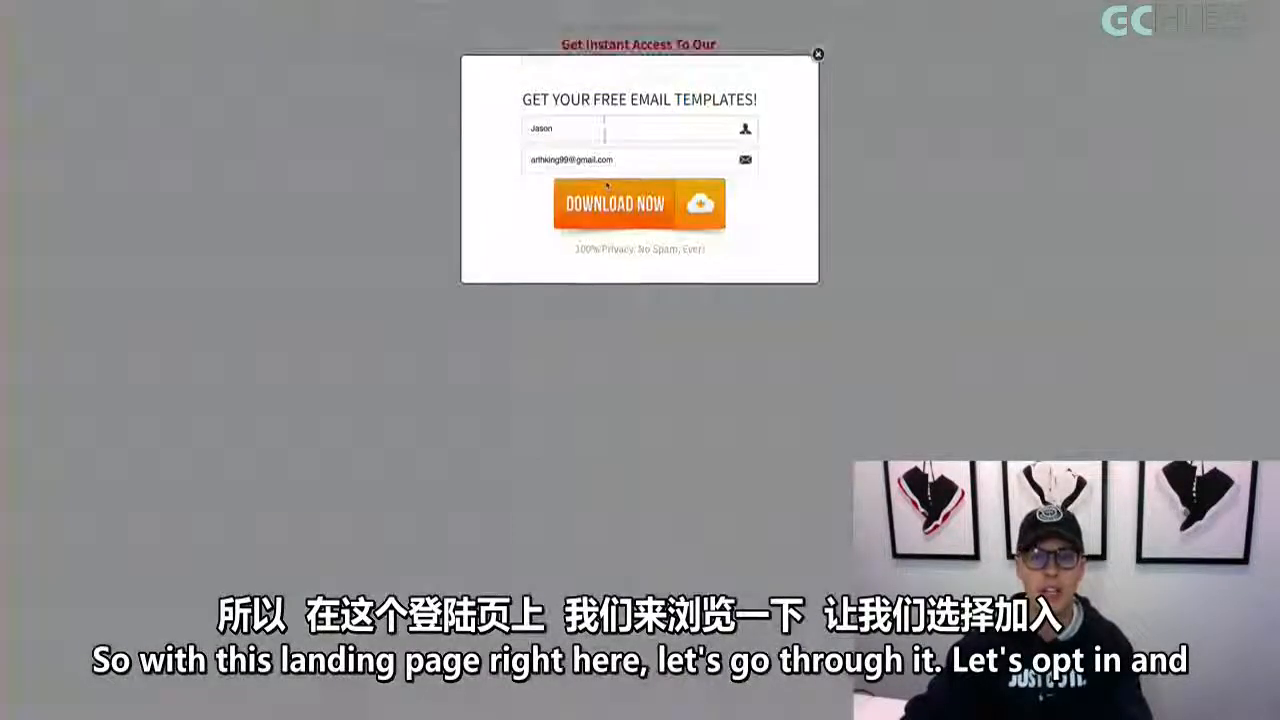
pyautogui.click(605, 202)
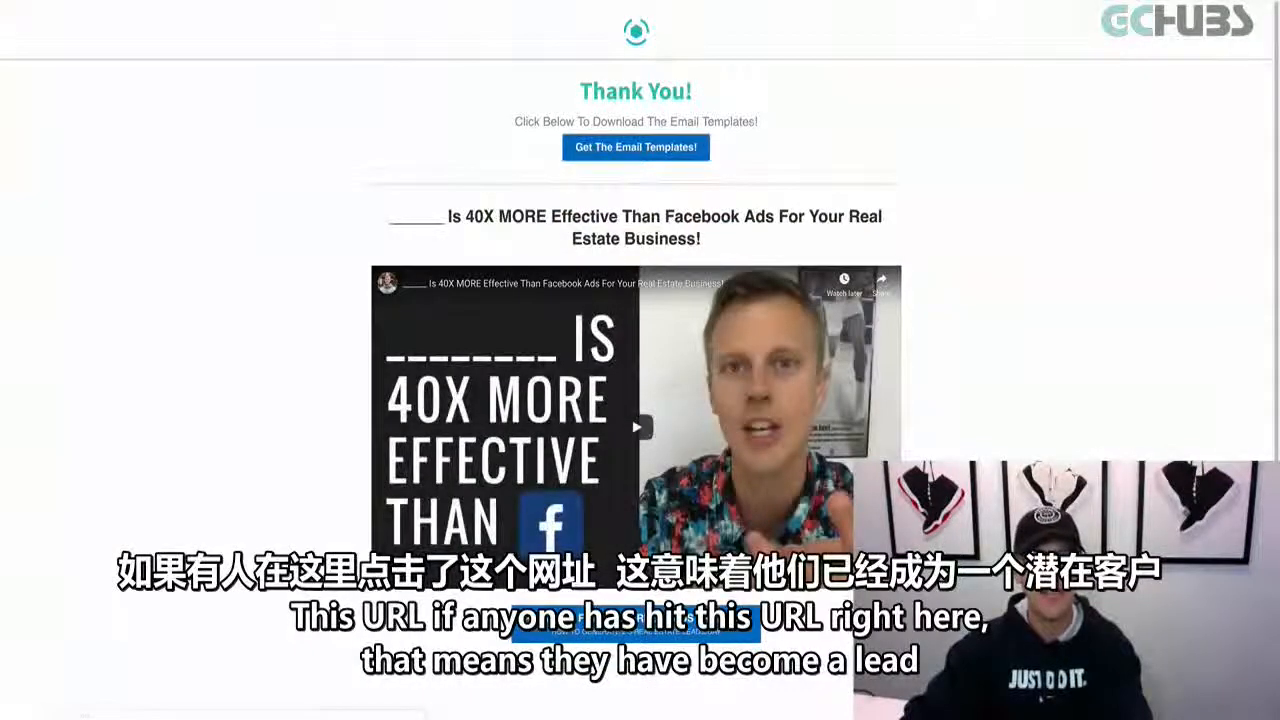
pyautogui.click(400, 2)
pyautogui.click(140, 196)
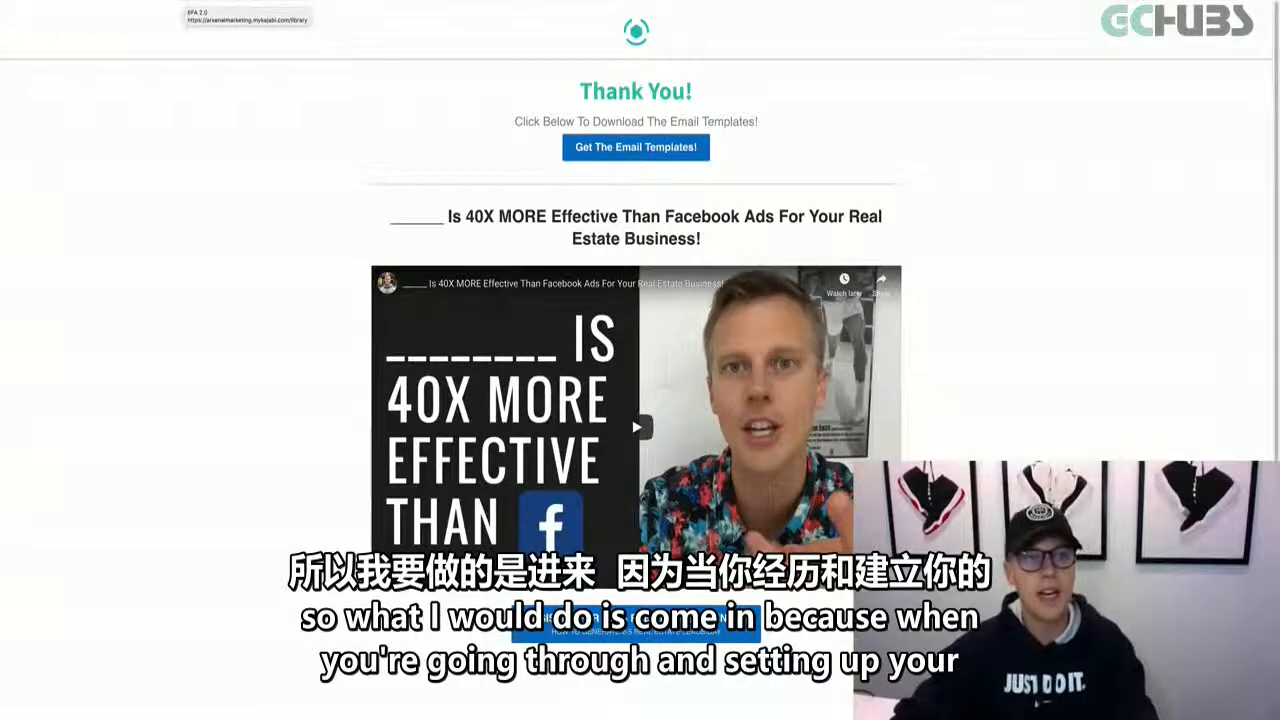
# Switch to the Ads Manager ad set, reveal its custom-audience exclusion field, and open the Audiences page
pyautogui.click(187, 2)
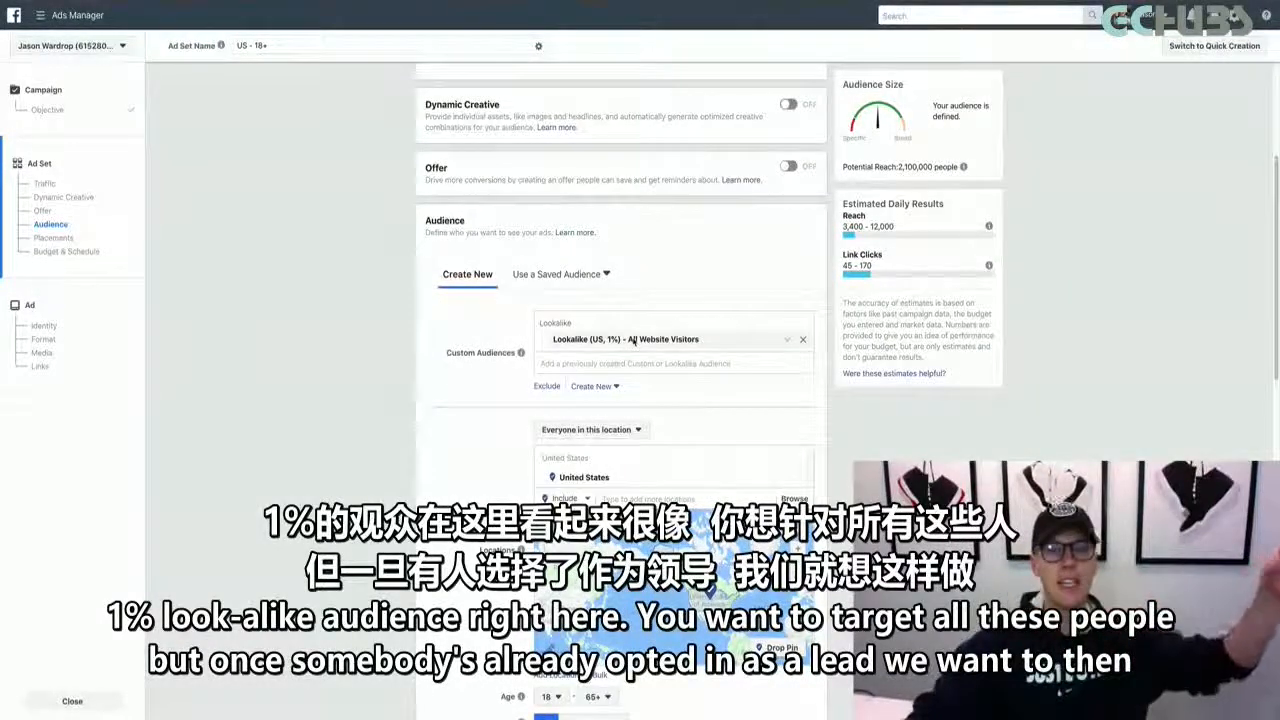
pyautogui.click(548, 386)
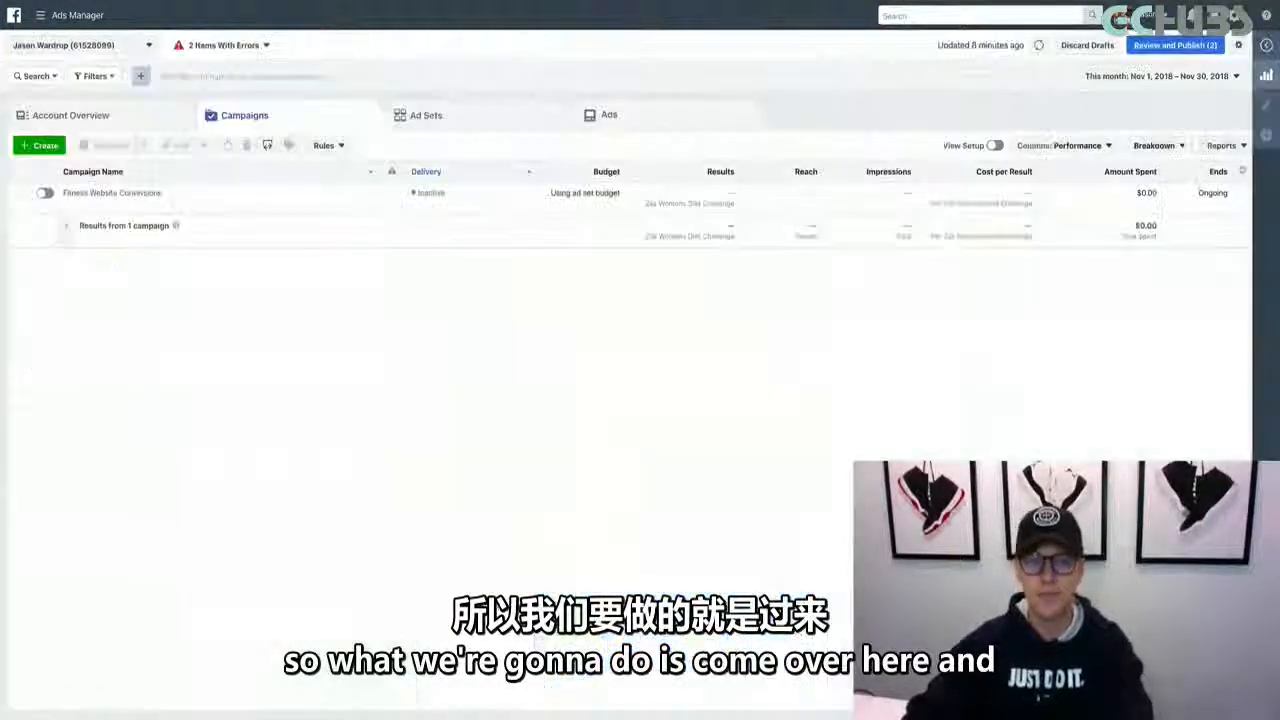
pyautogui.click(58, 15)
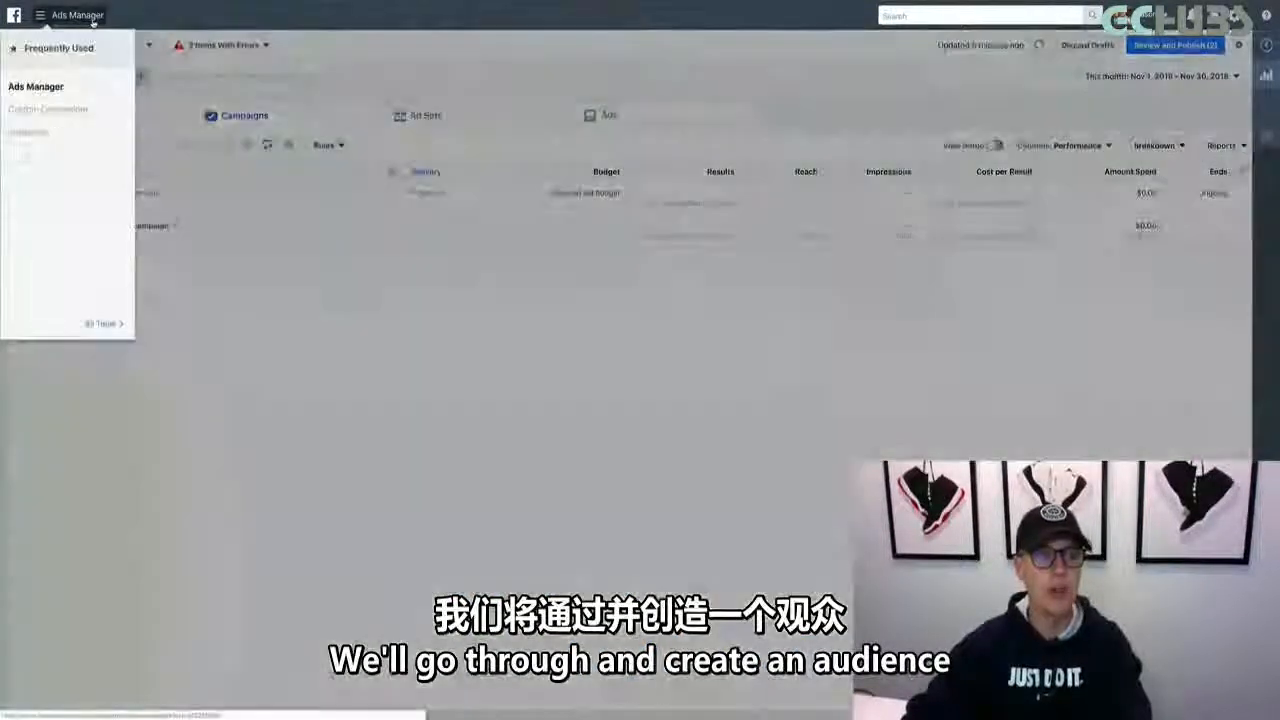
pyautogui.click(72, 132)
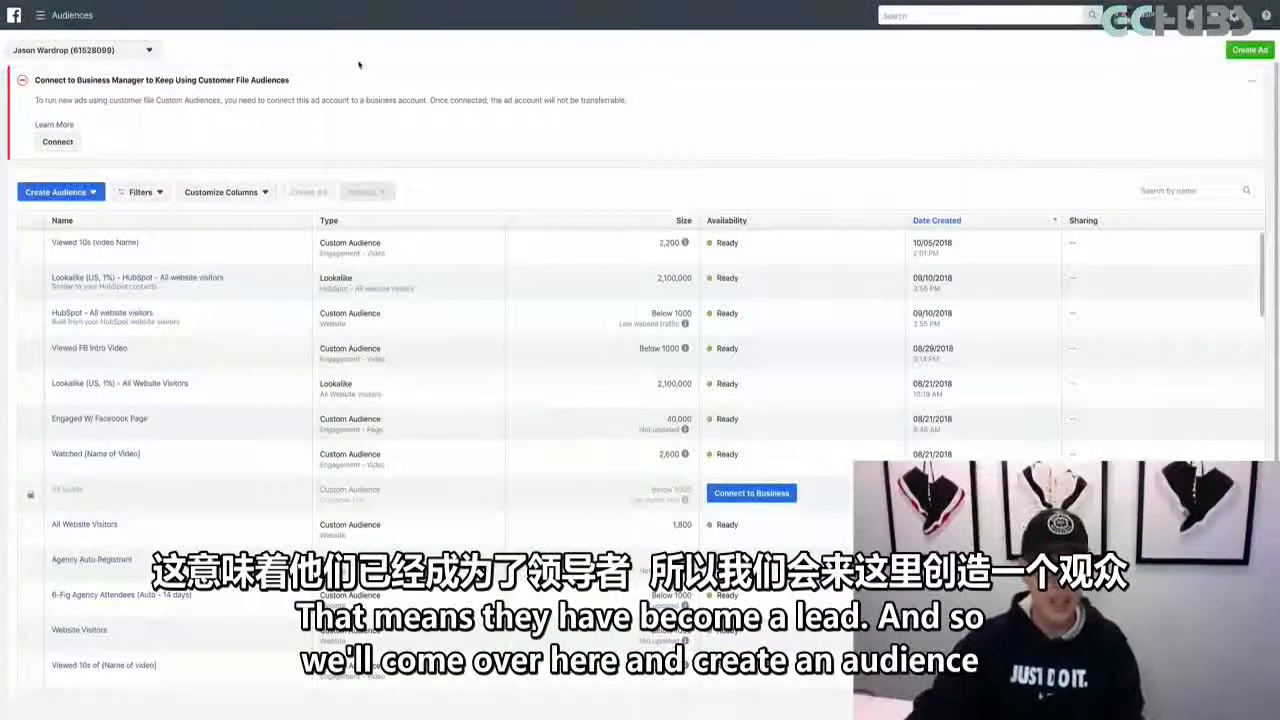
pyautogui.click(88, 192)
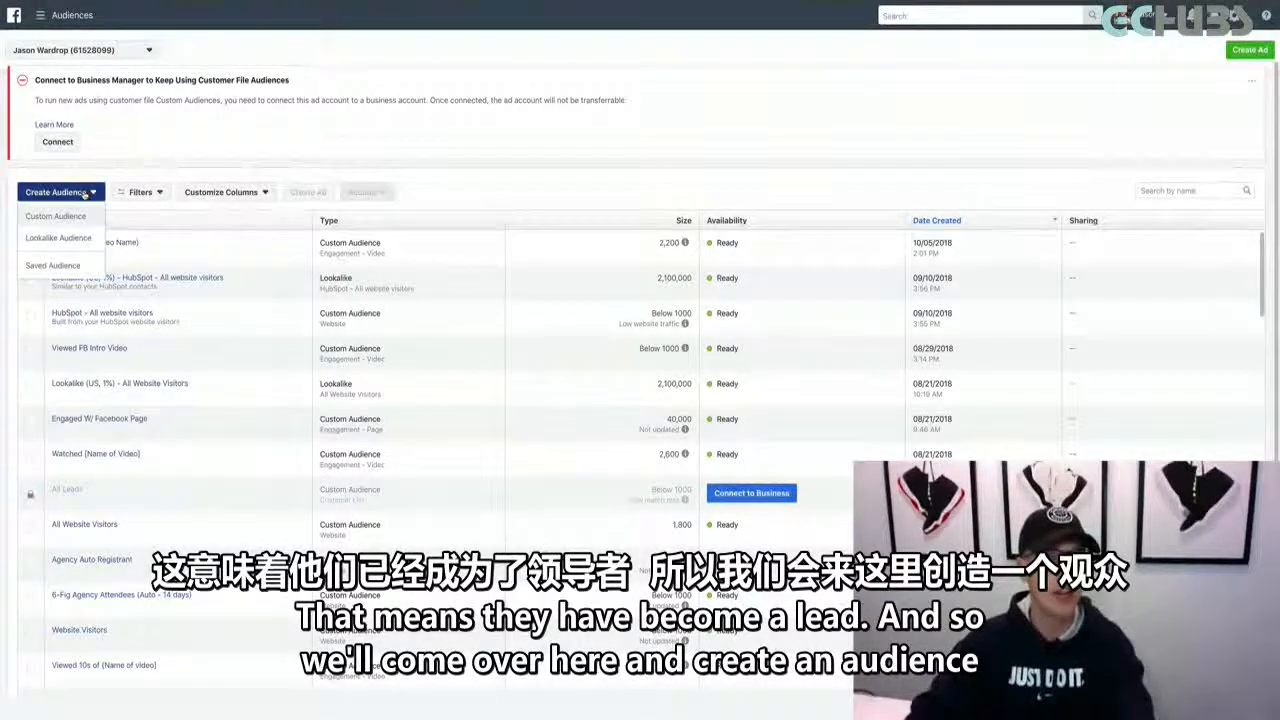
pyautogui.click(68, 216)
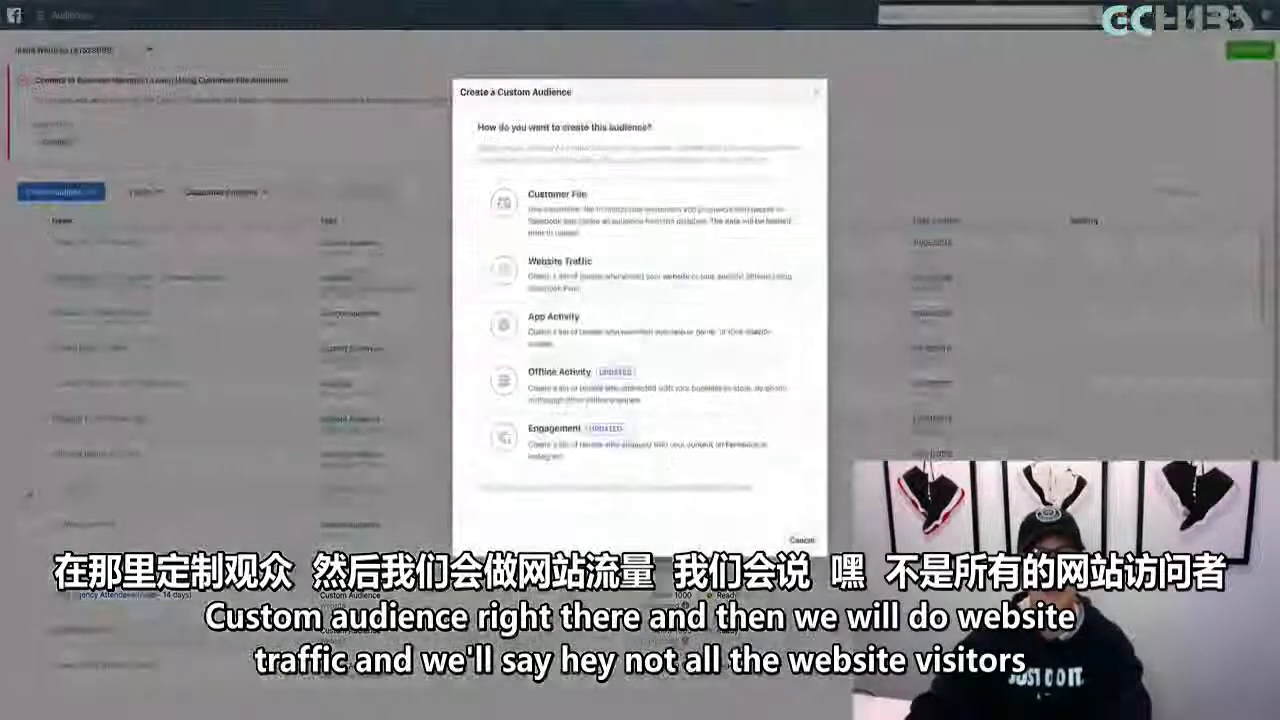
pyautogui.click(558, 272)
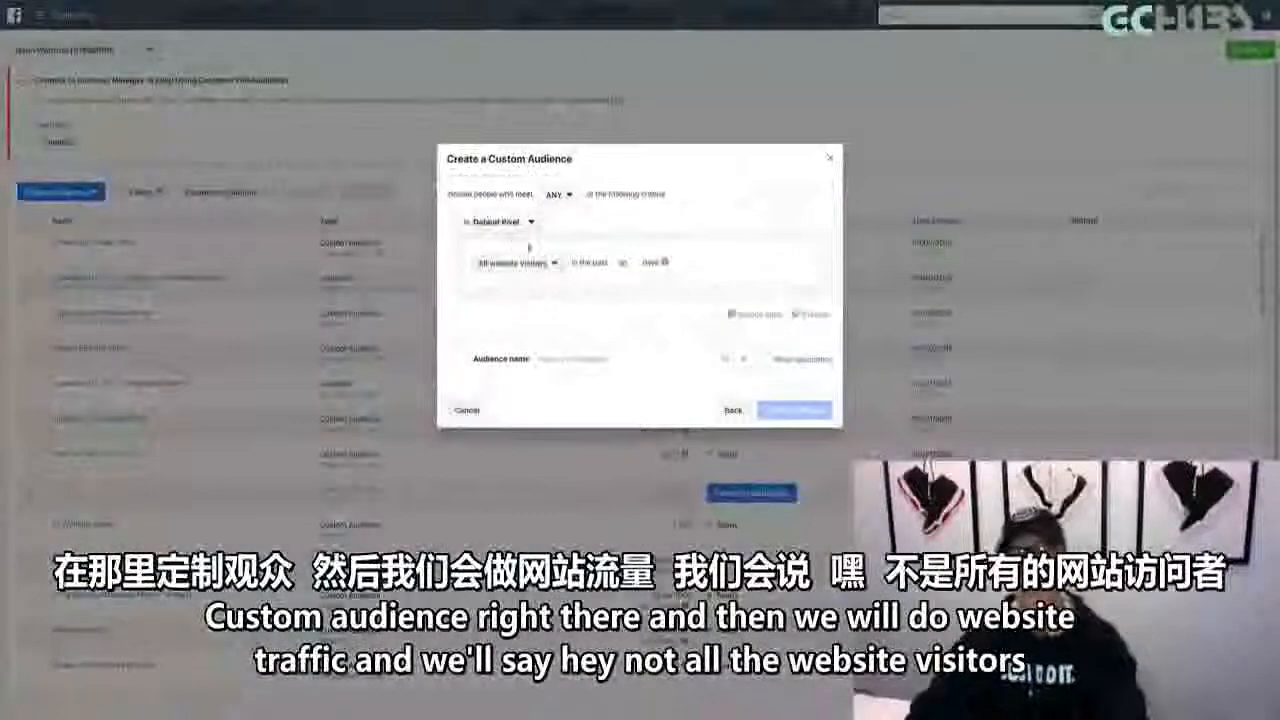
pyautogui.click(553, 263)
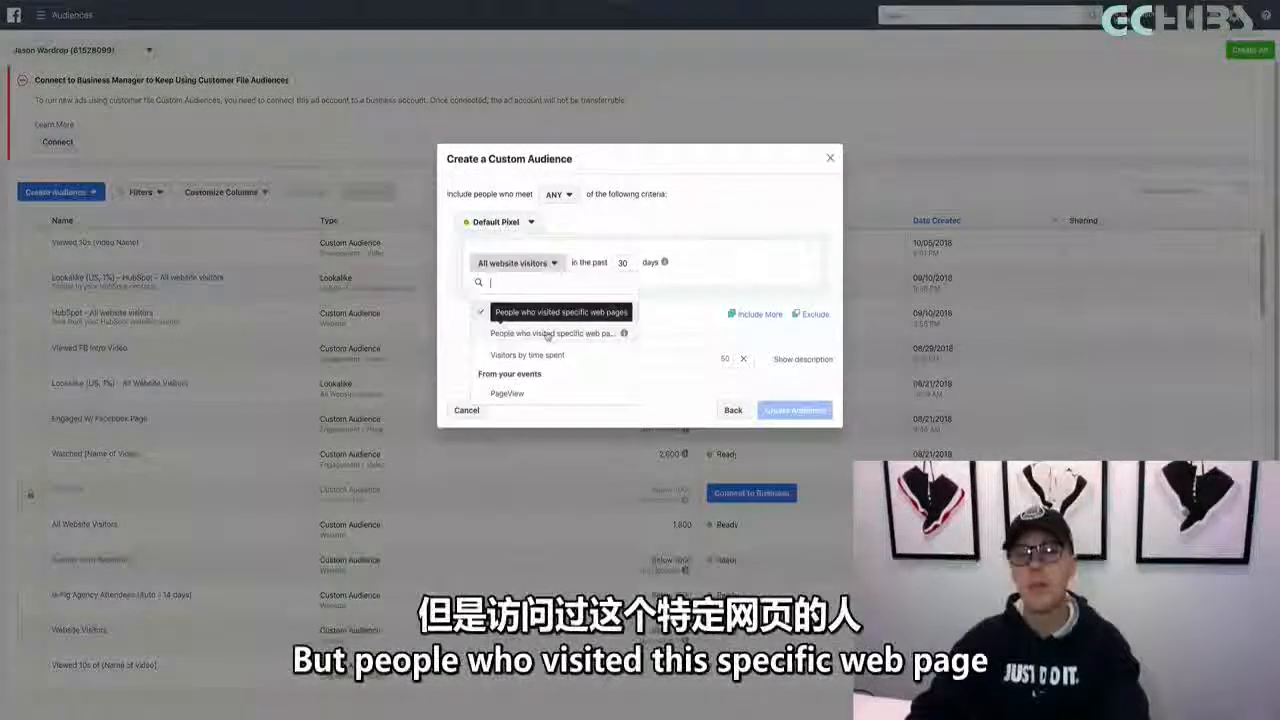
pyautogui.click(548, 334)
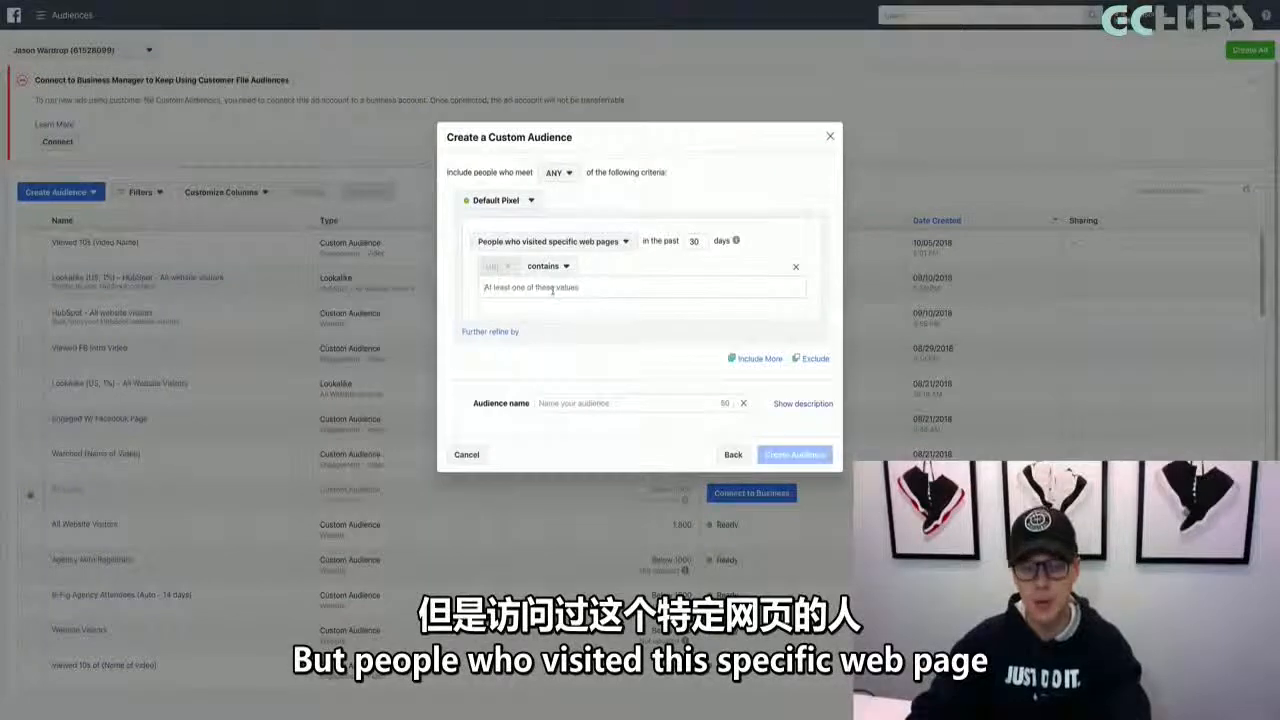
pyautogui.write('https://www.yoursocialsystem.com/thank-you14848734')
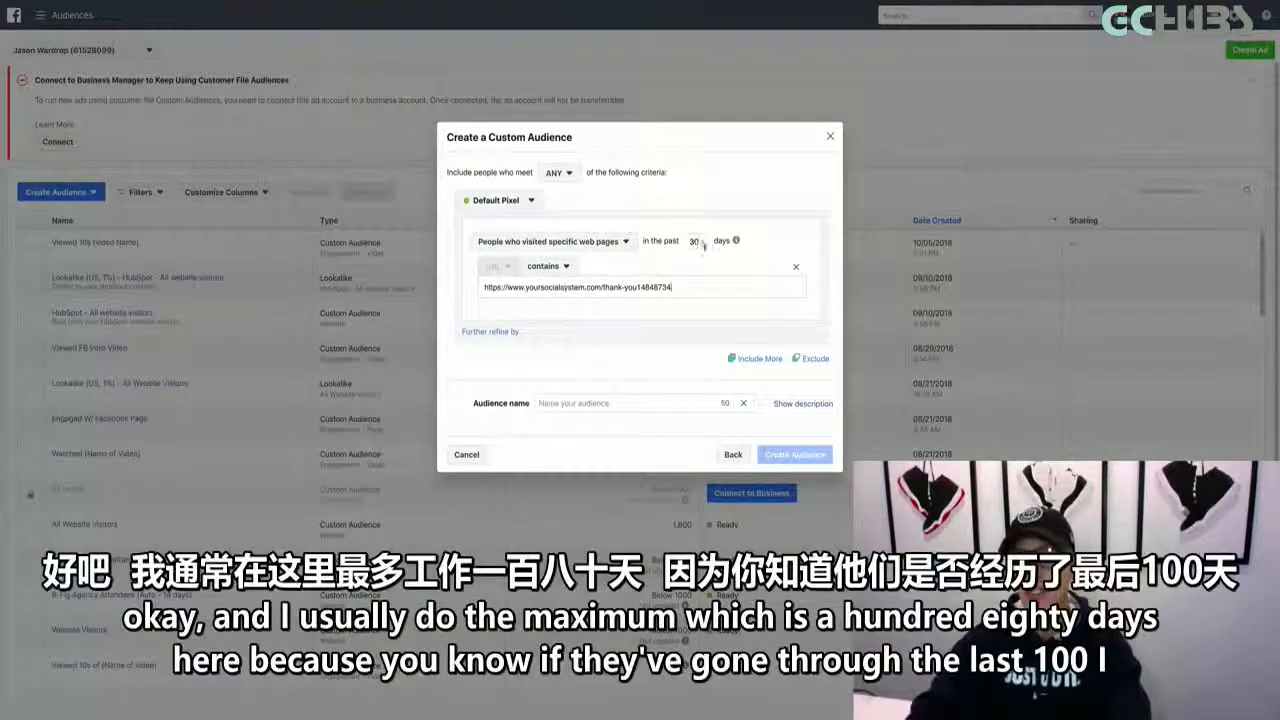
pyautogui.moveTo(702, 244); pyautogui.dragTo(685, 238)
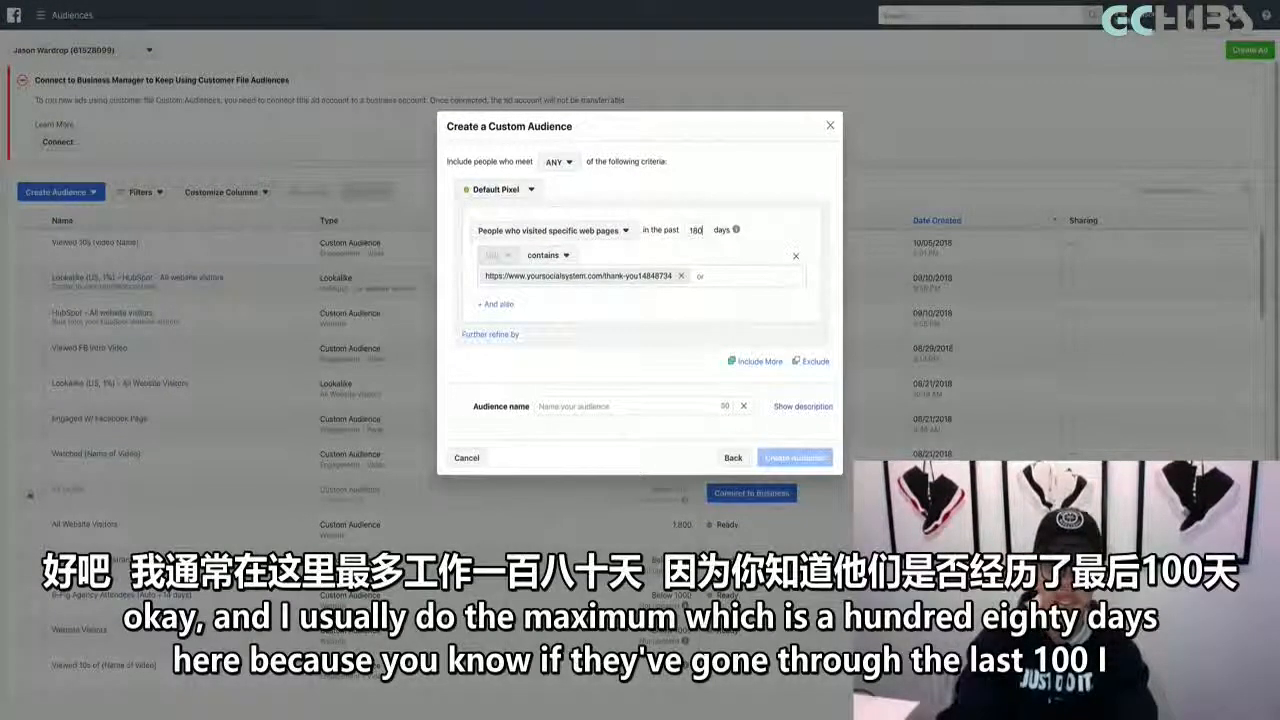
pyautogui.click(732, 201)
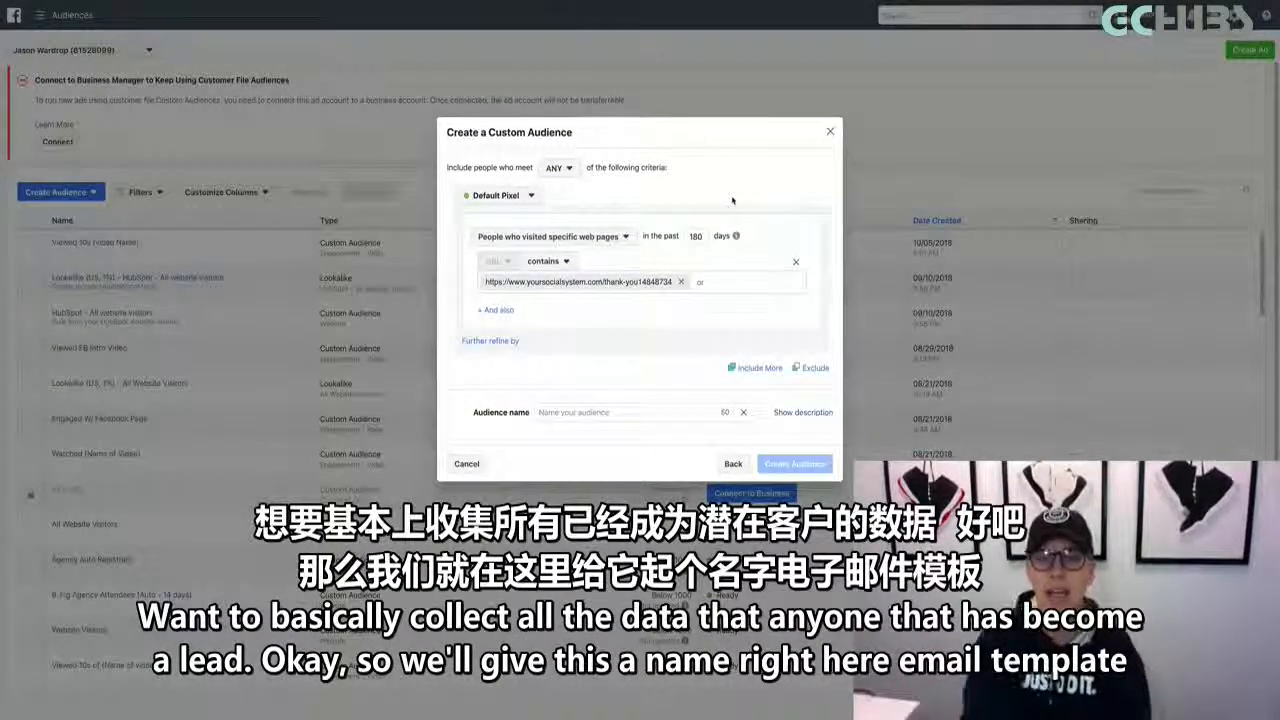
# Name the custom audience "Email Template Leads" and create it
pyautogui.click(603, 411)
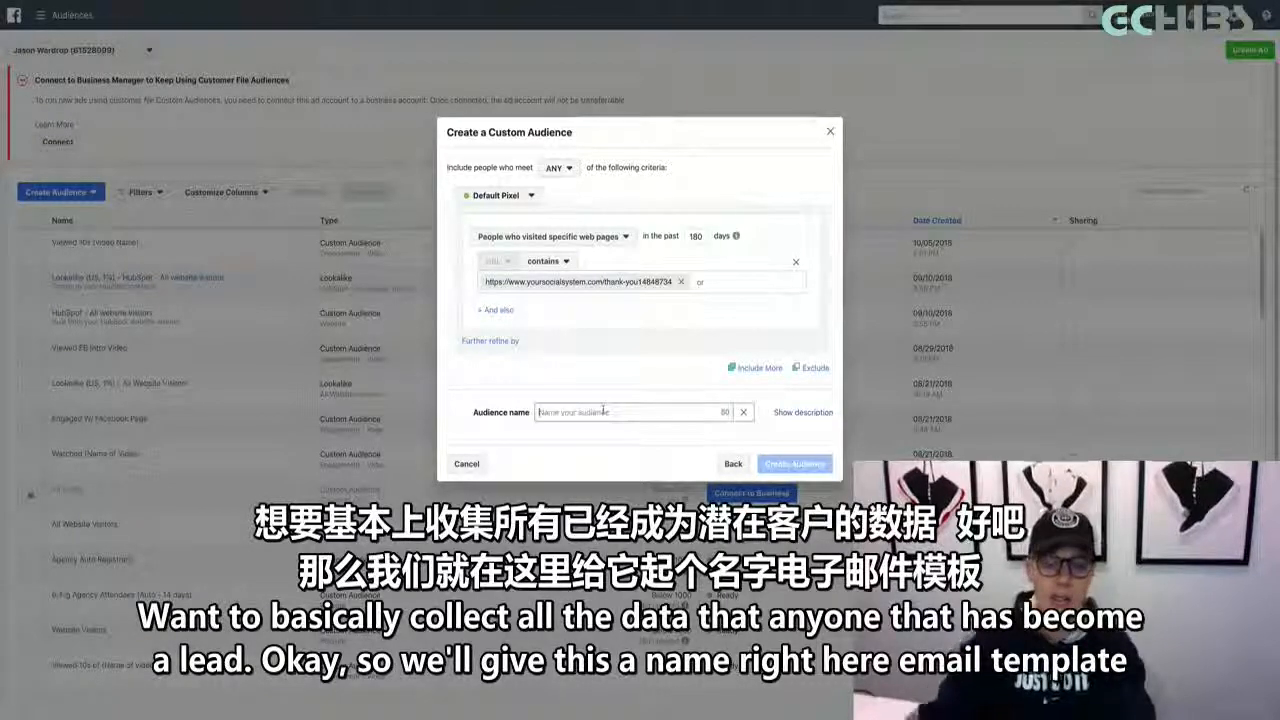
pyautogui.write('Email ')
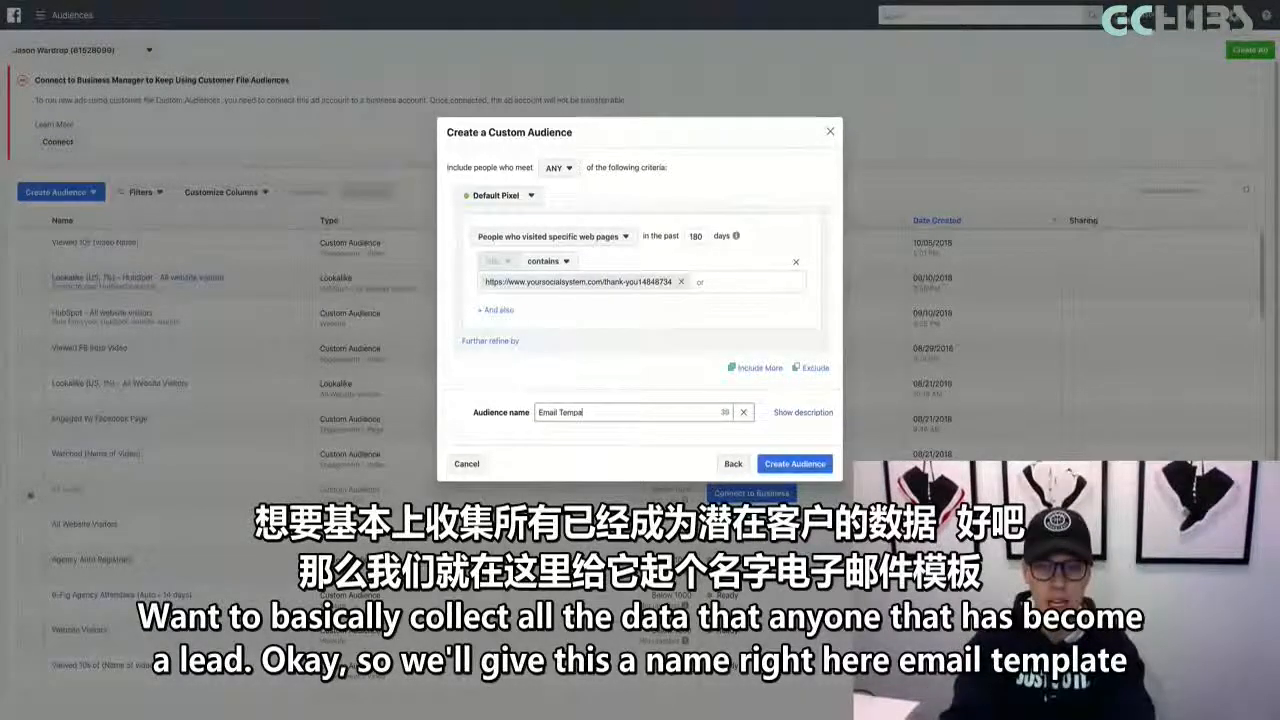
pyautogui.write('Template Leads')
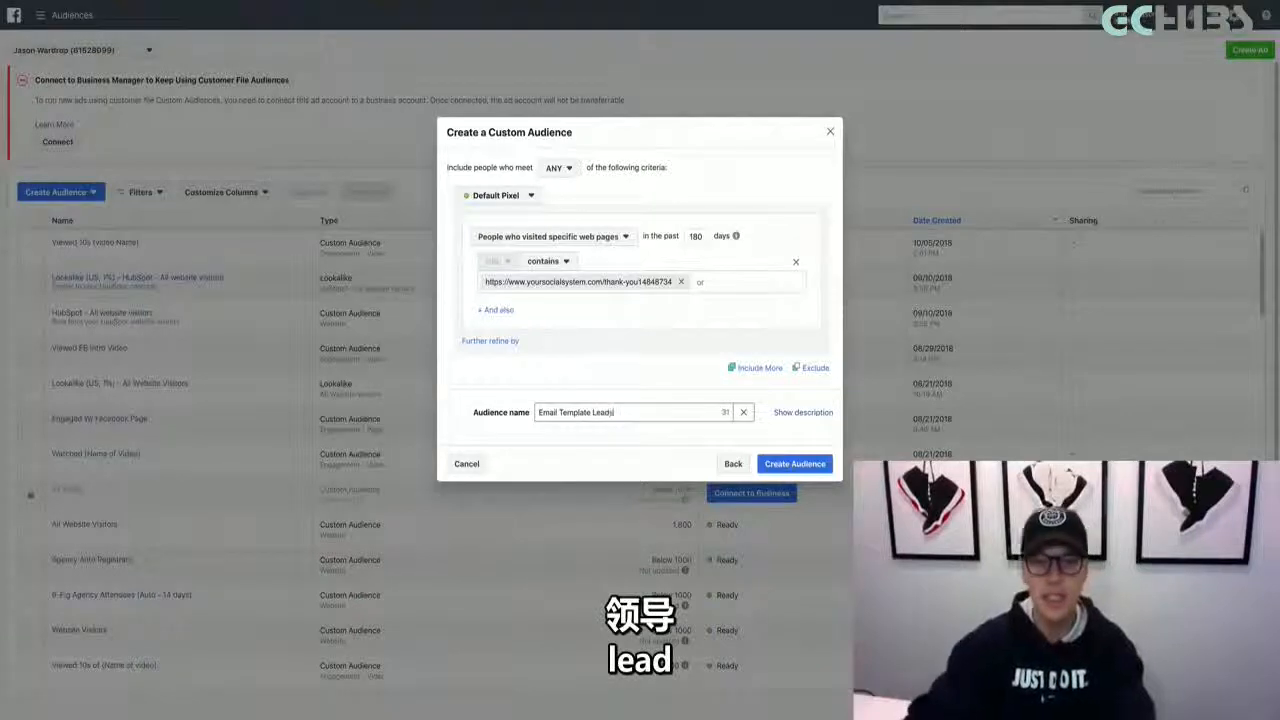
pyautogui.click(790, 465)
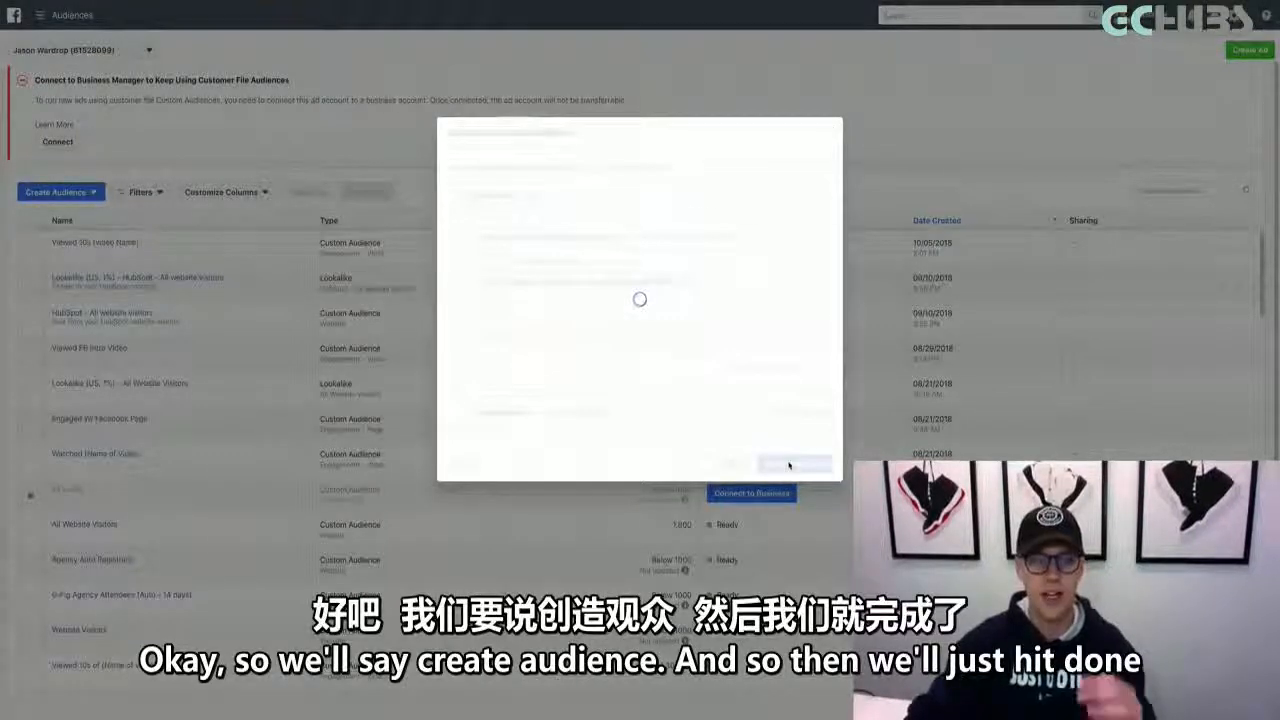
pyautogui.click(814, 431)
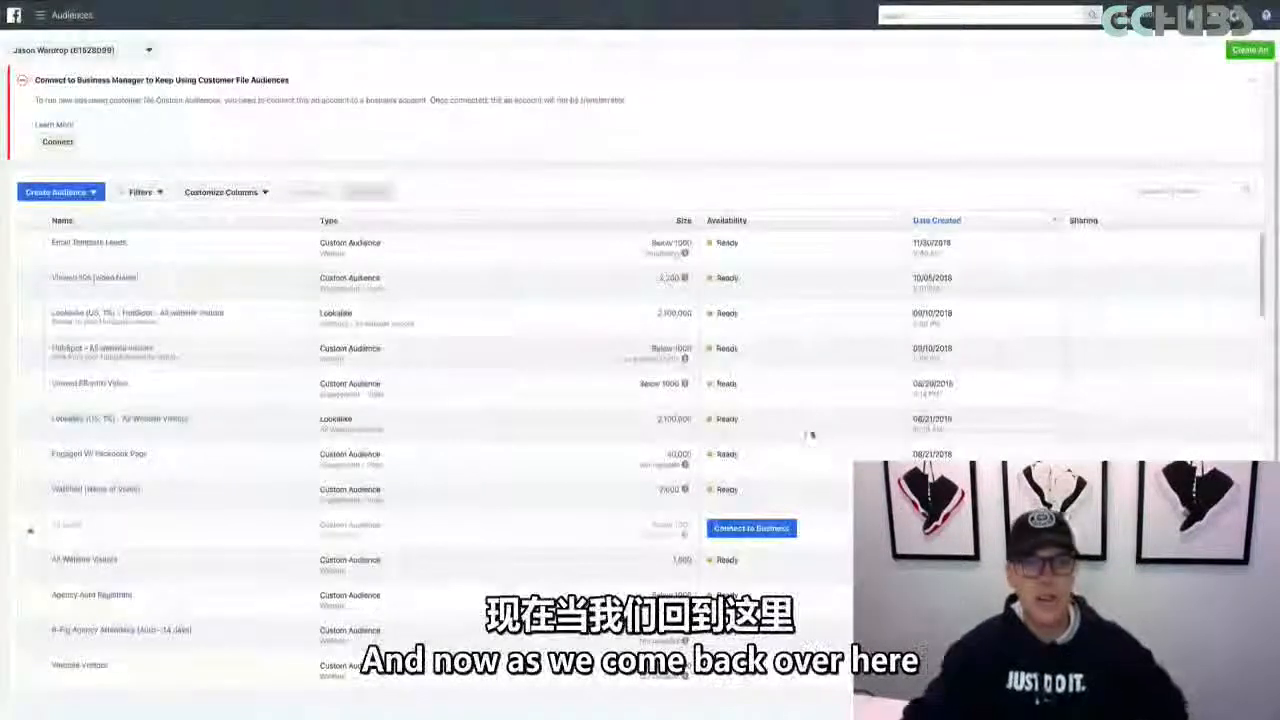
# Reload the ad creation page in Ads Manager and start a new campaign with the Traffic objective, continuing to its ad set
pyautogui.click(92, 1)
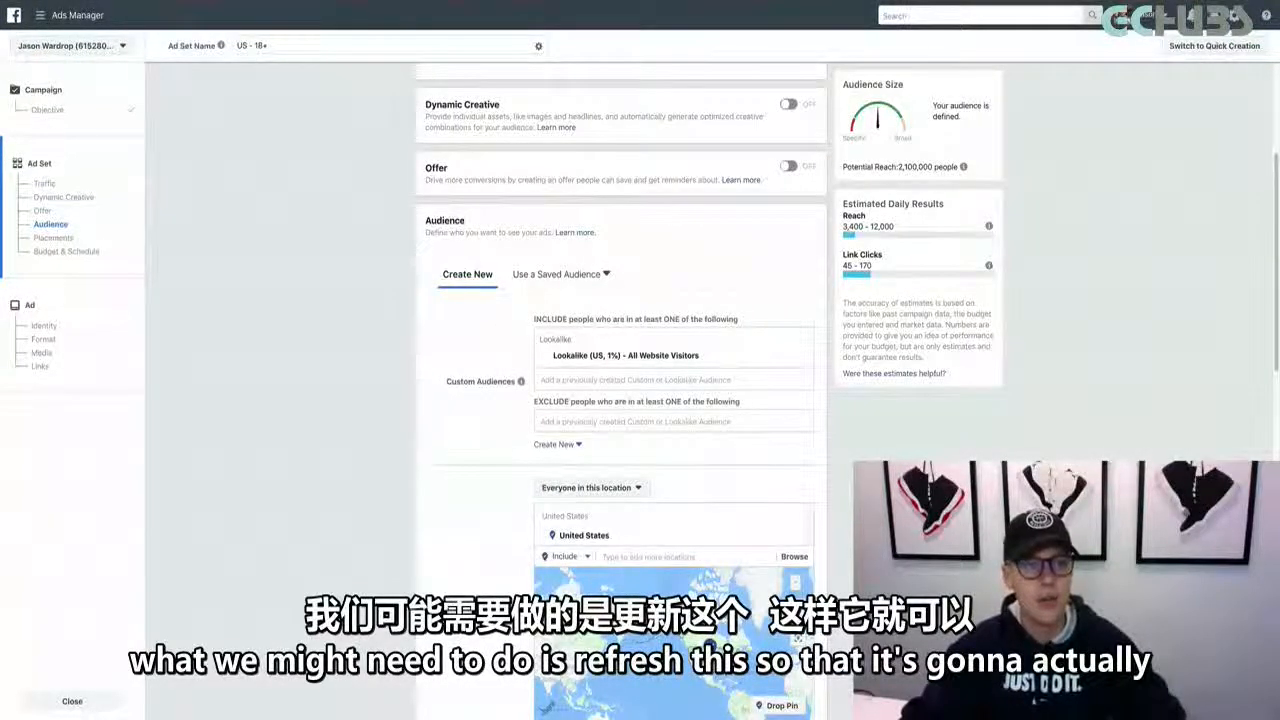
pyautogui.press('super+r')
pyautogui.click(727, 190)
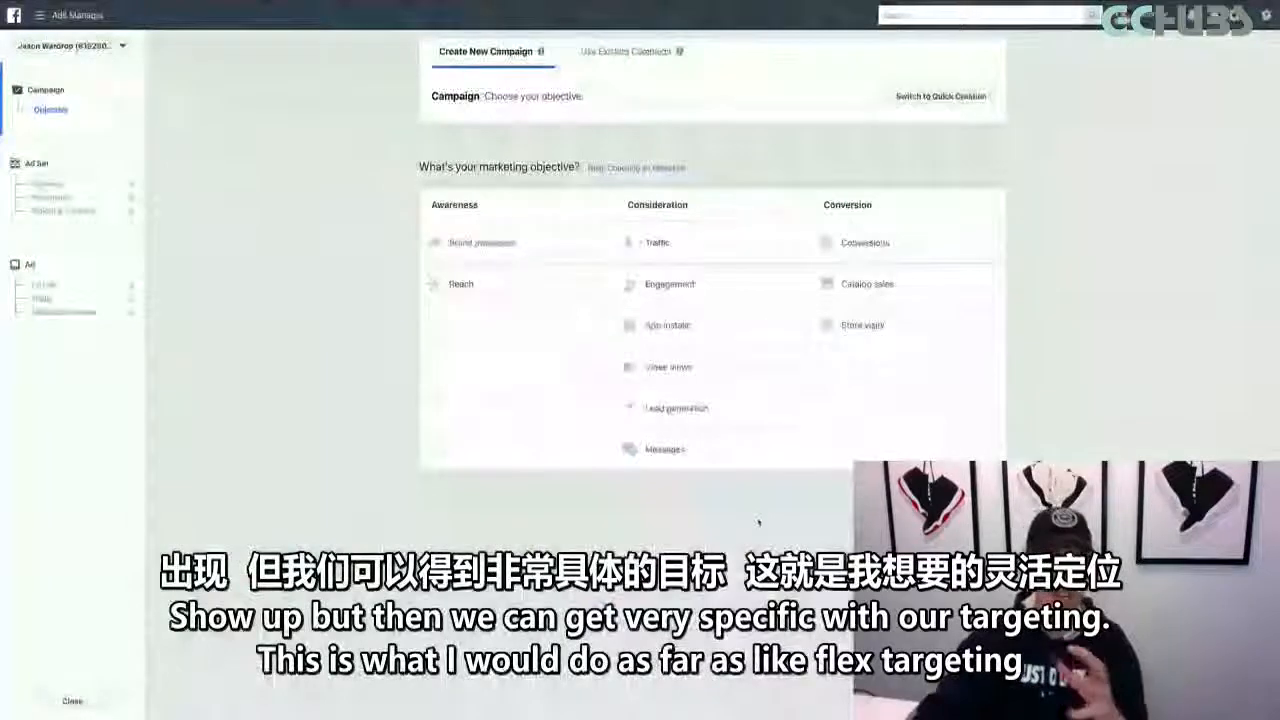
pyautogui.click(718, 250)
pyautogui.scroll(-2, 751, 412)
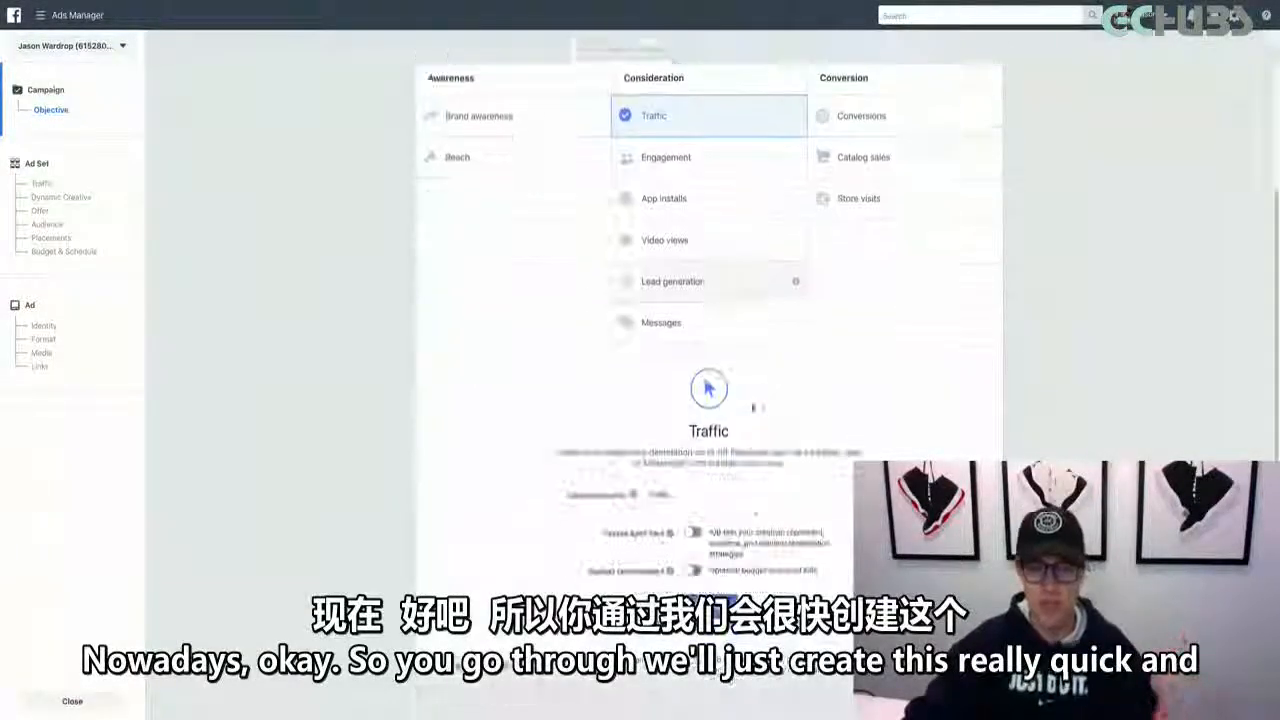
pyautogui.click(714, 605)
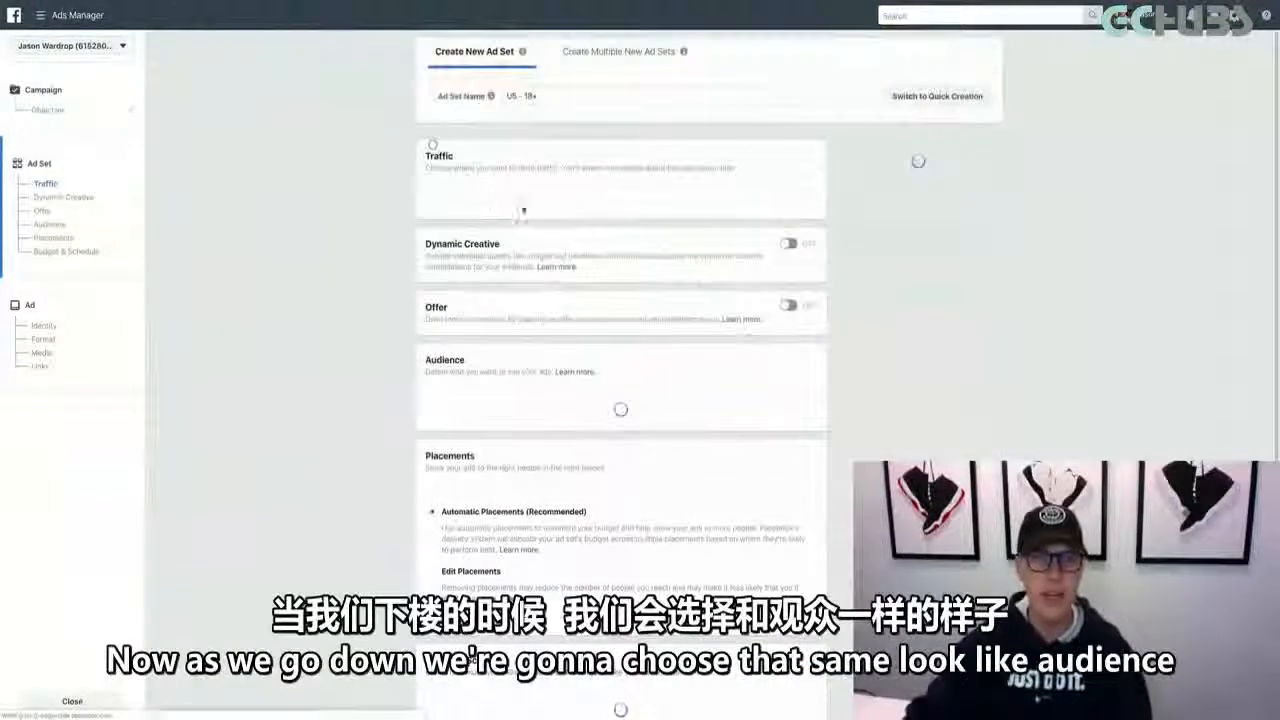
# Add the lookalike audience "Lookalike (US, 1%) - All Website Visitors" to the new ad set's included custom audiences
pyautogui.scroll(-1, 398, 229)
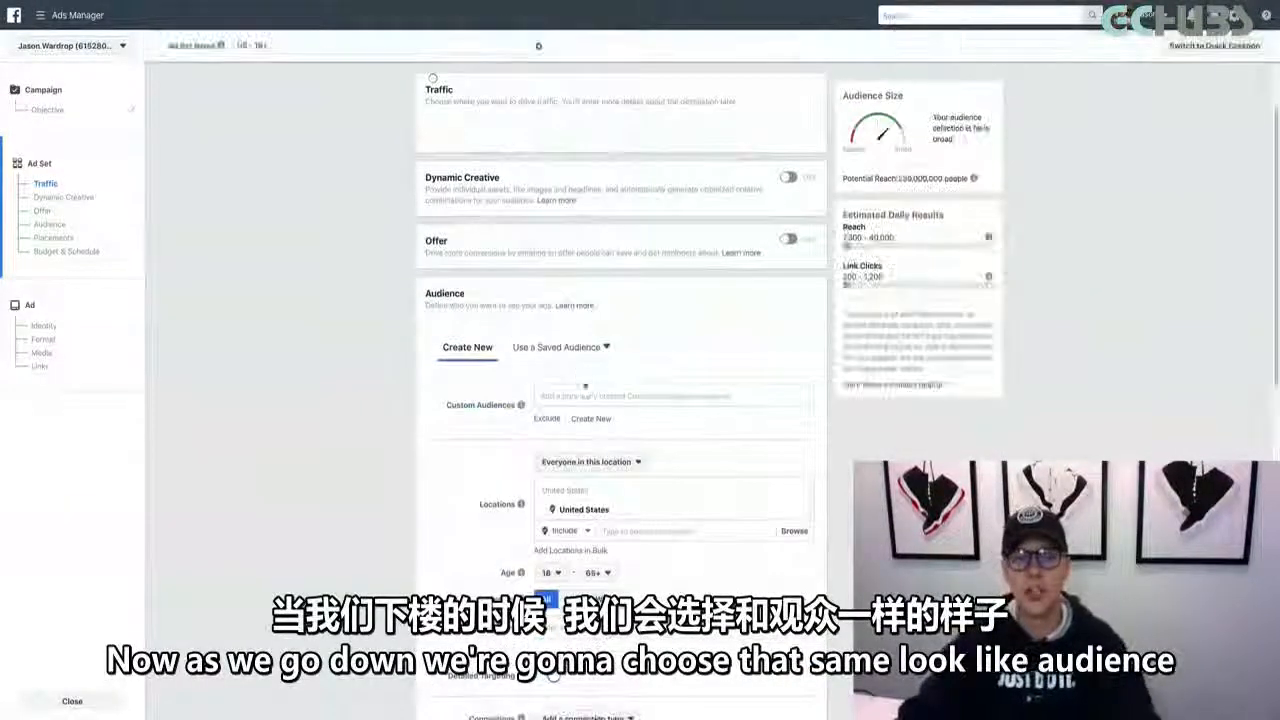
pyautogui.click(597, 488)
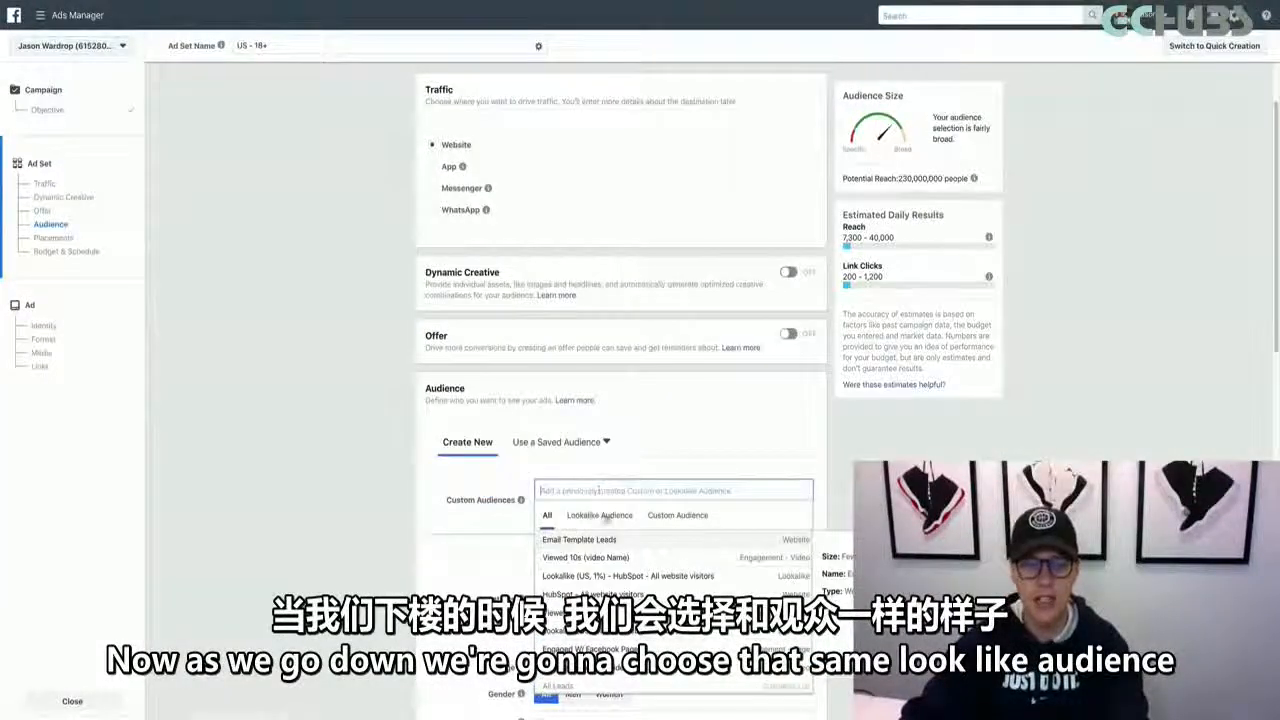
pyautogui.click(601, 515)
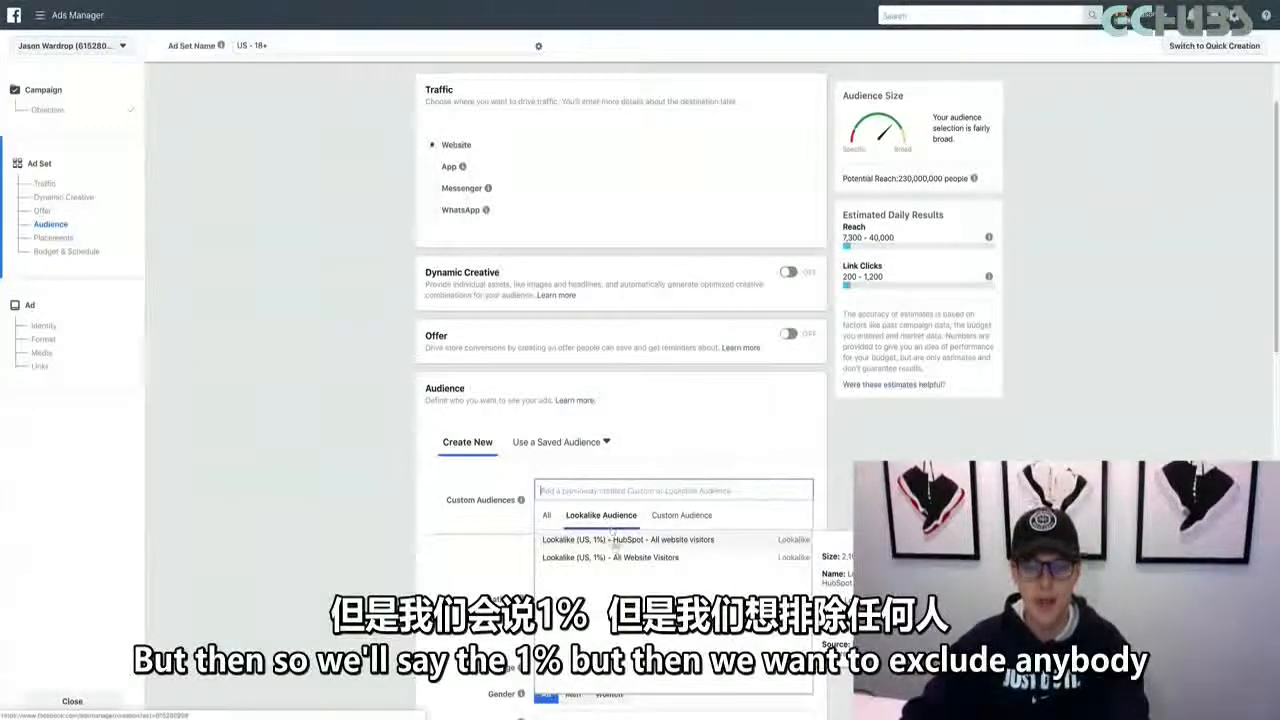
pyautogui.click(612, 557)
# Exclude the "Email Template Leads" custom audience from the ad set
pyautogui.scroll(-1, 458, 547)
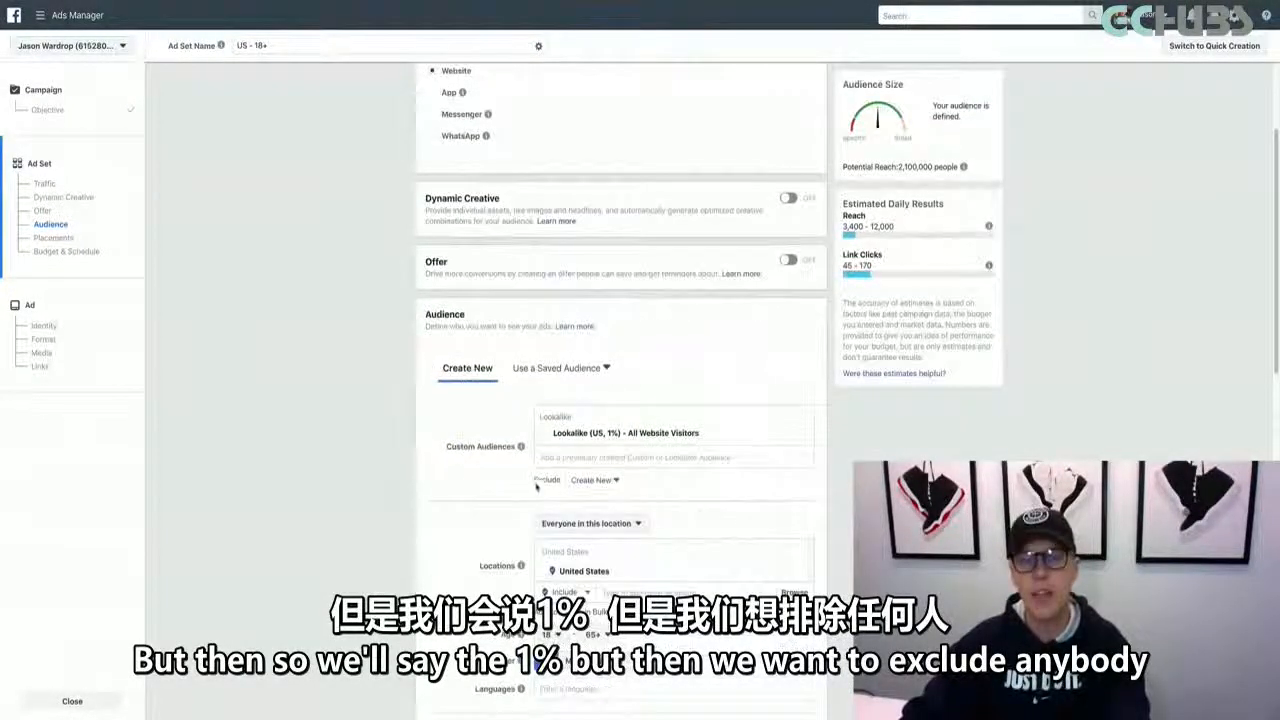
pyautogui.click(545, 480)
pyautogui.click(557, 515)
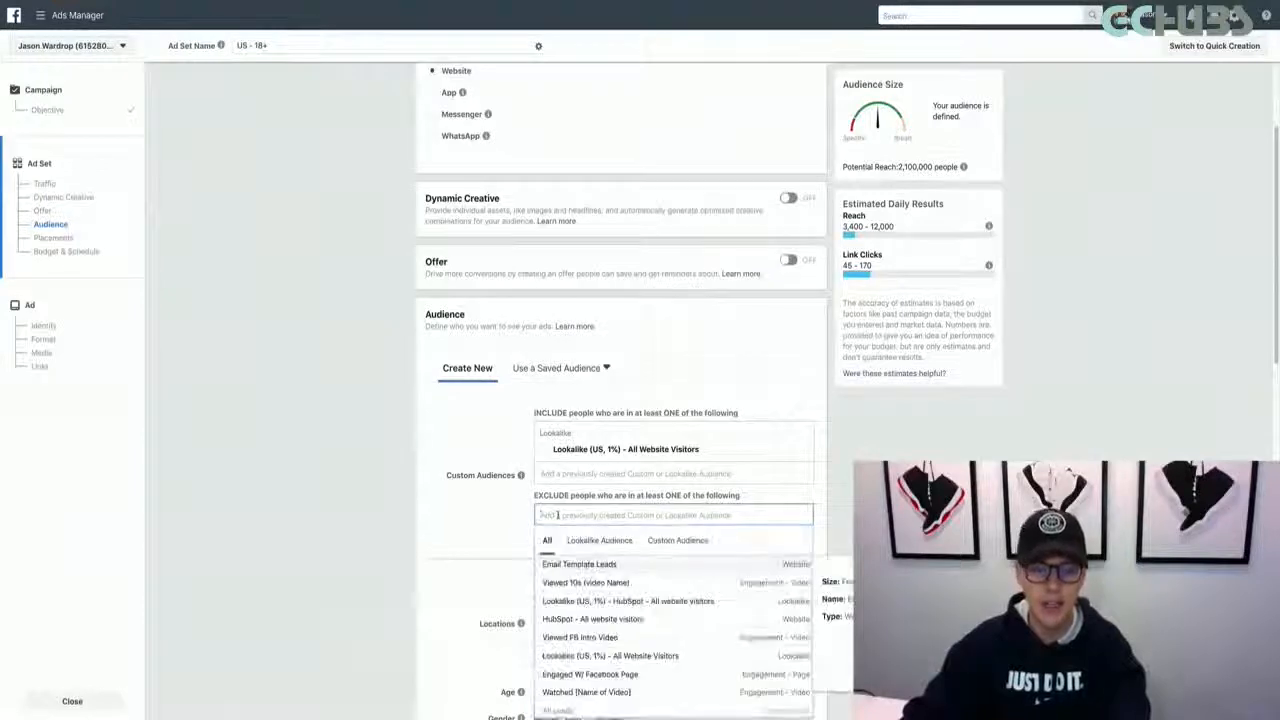
pyautogui.click(582, 566)
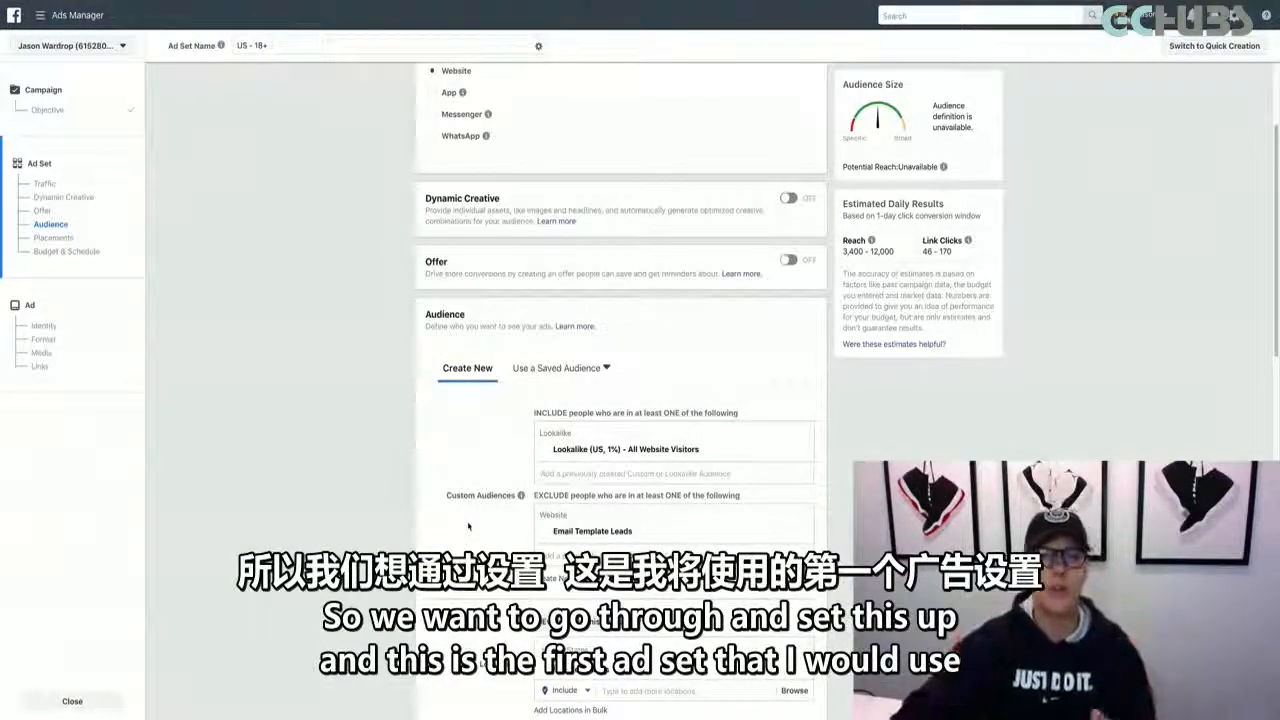
# Remove the included website-visitor lookalike and the excluded Email Template Leads audience from the ad set
pyautogui.scroll(-2, 471, 527)
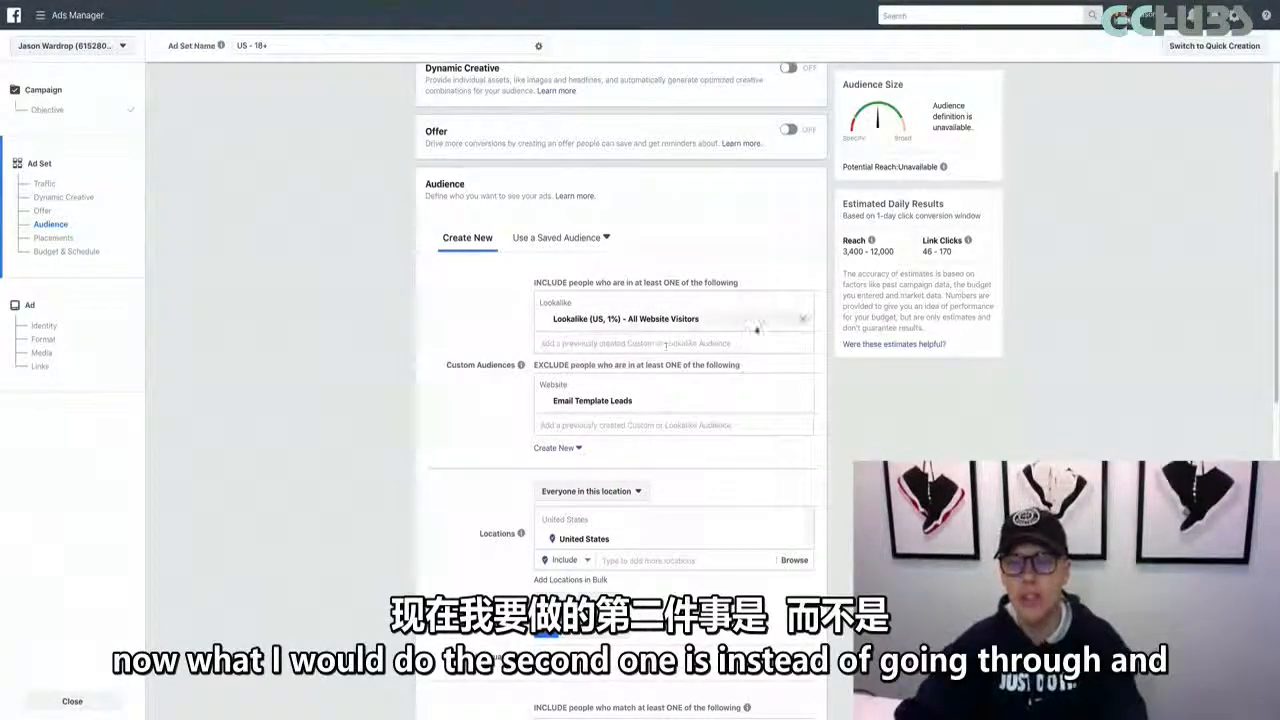
pyautogui.click(802, 321)
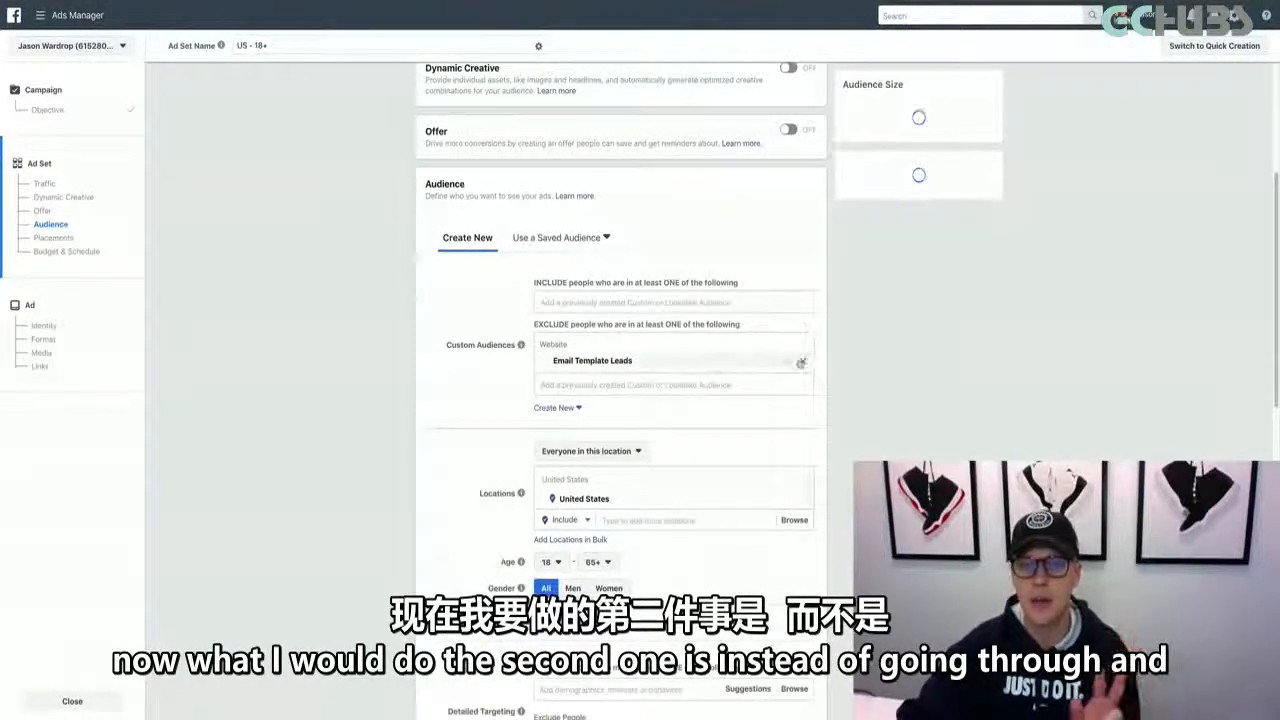
pyautogui.click(802, 363)
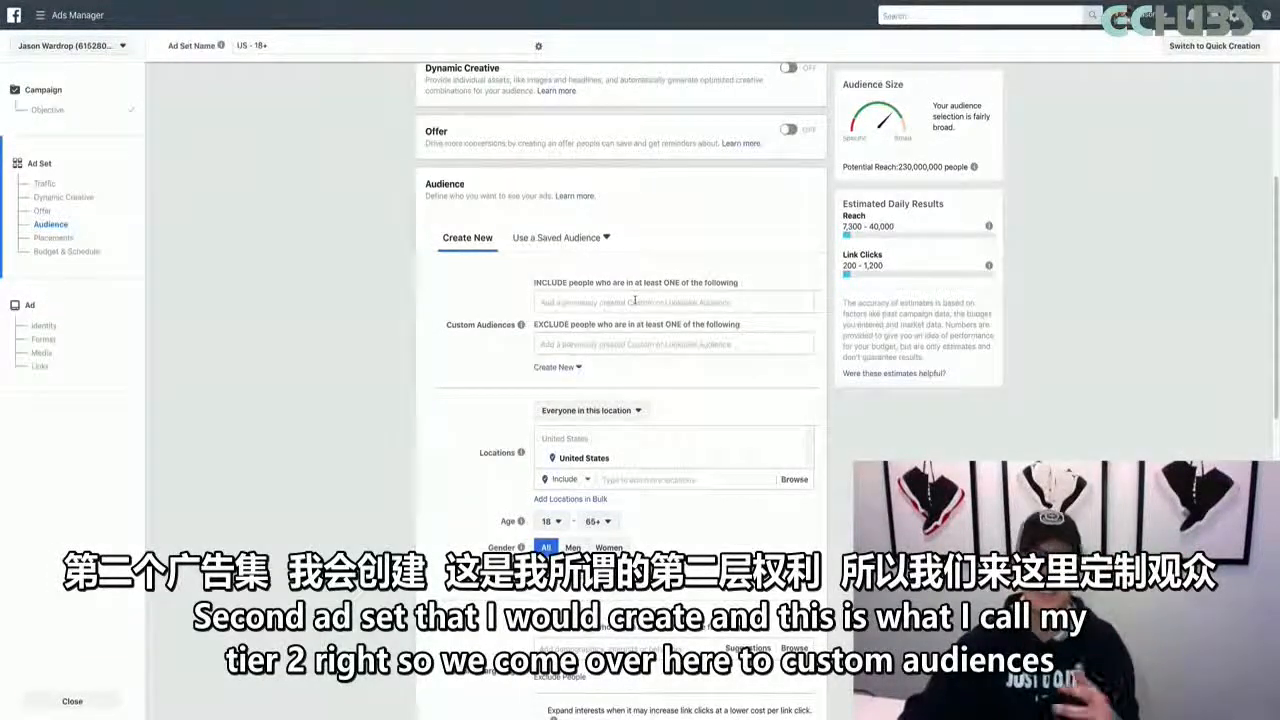
# Include Email Template Leads, Viewed 10s (video Name), HubSpot - All website visitors, Viewed FB Intro Video and Engaged W/ Facebook Page in the ad set's custom audiences
pyautogui.click(635, 301)
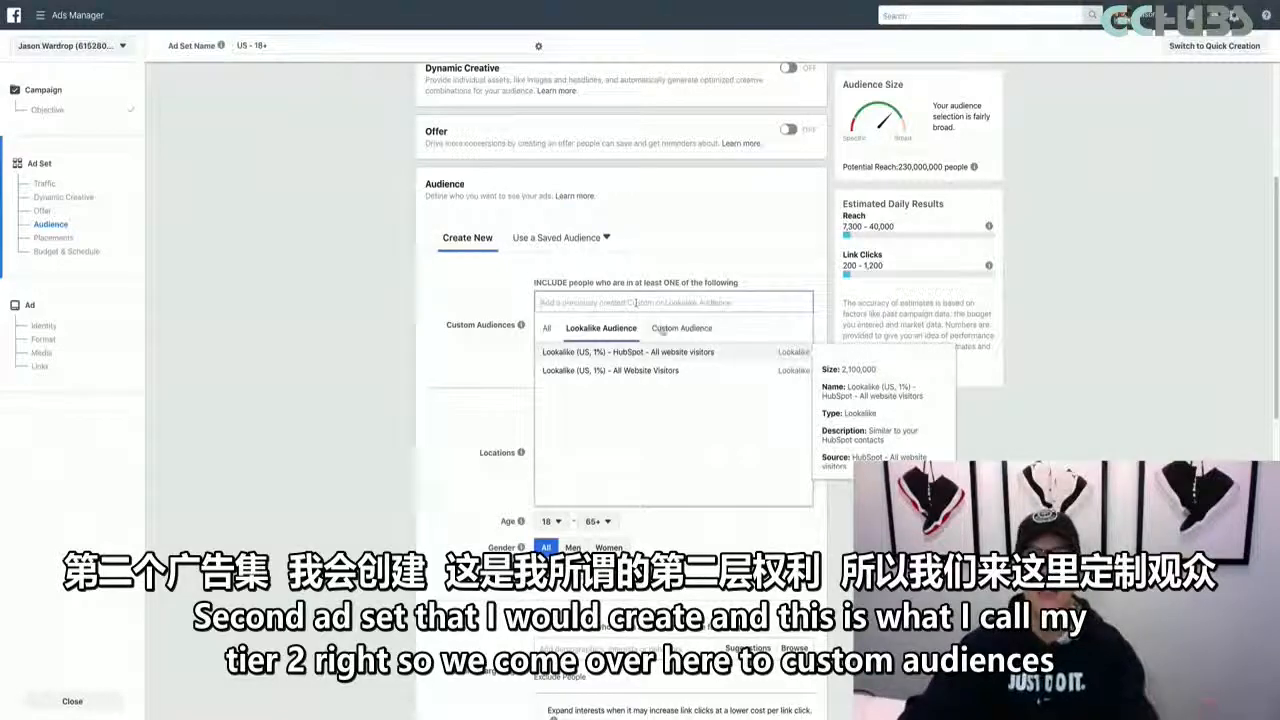
pyautogui.click(675, 328)
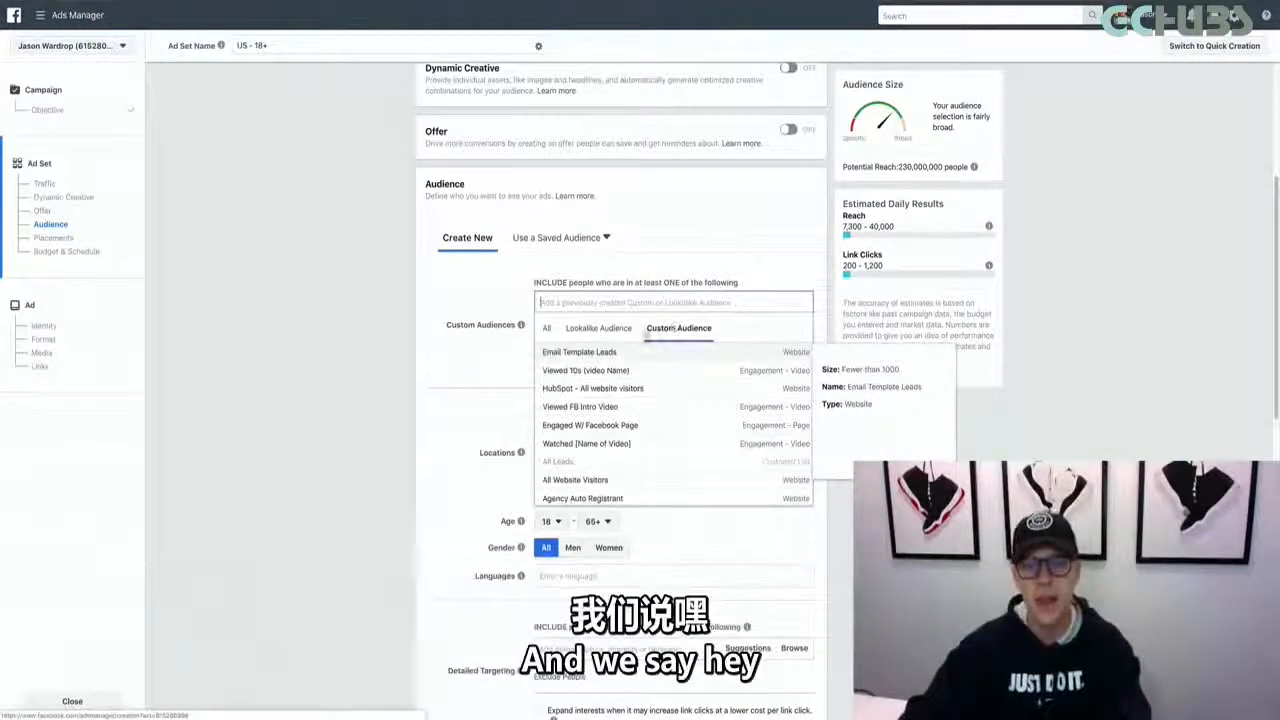
pyautogui.click(595, 353)
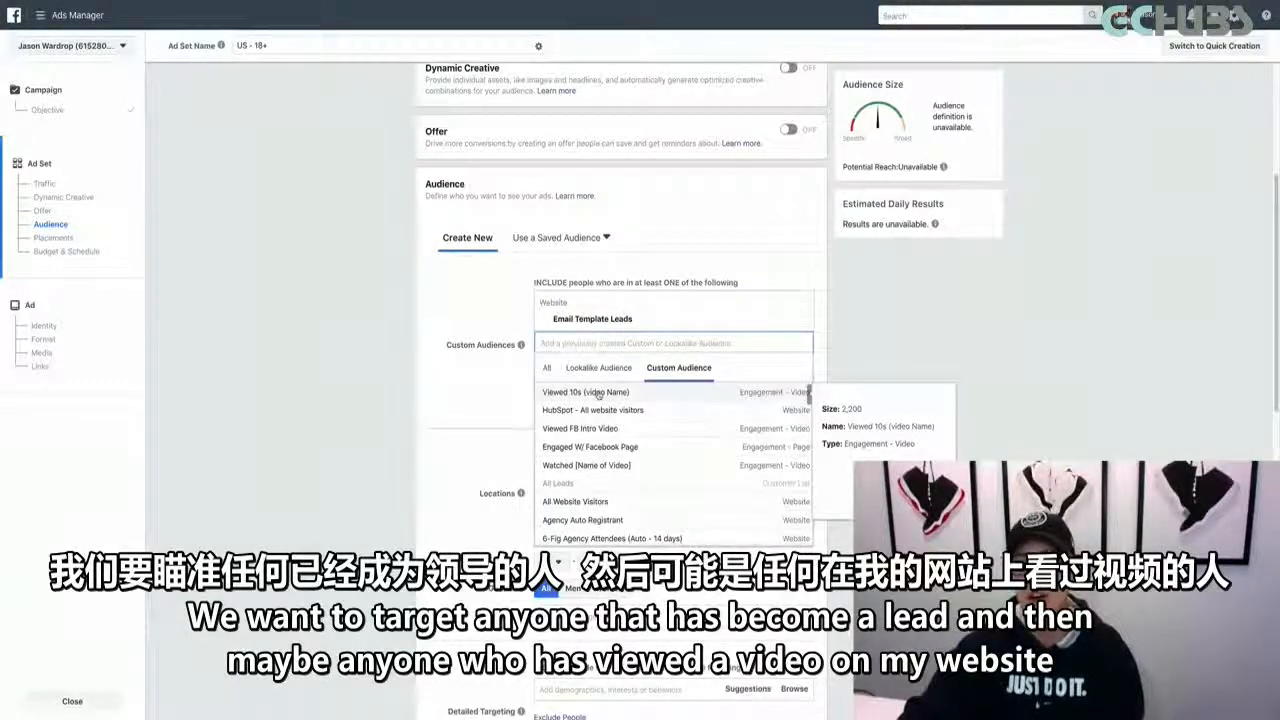
pyautogui.click(598, 393)
pyautogui.click(600, 458)
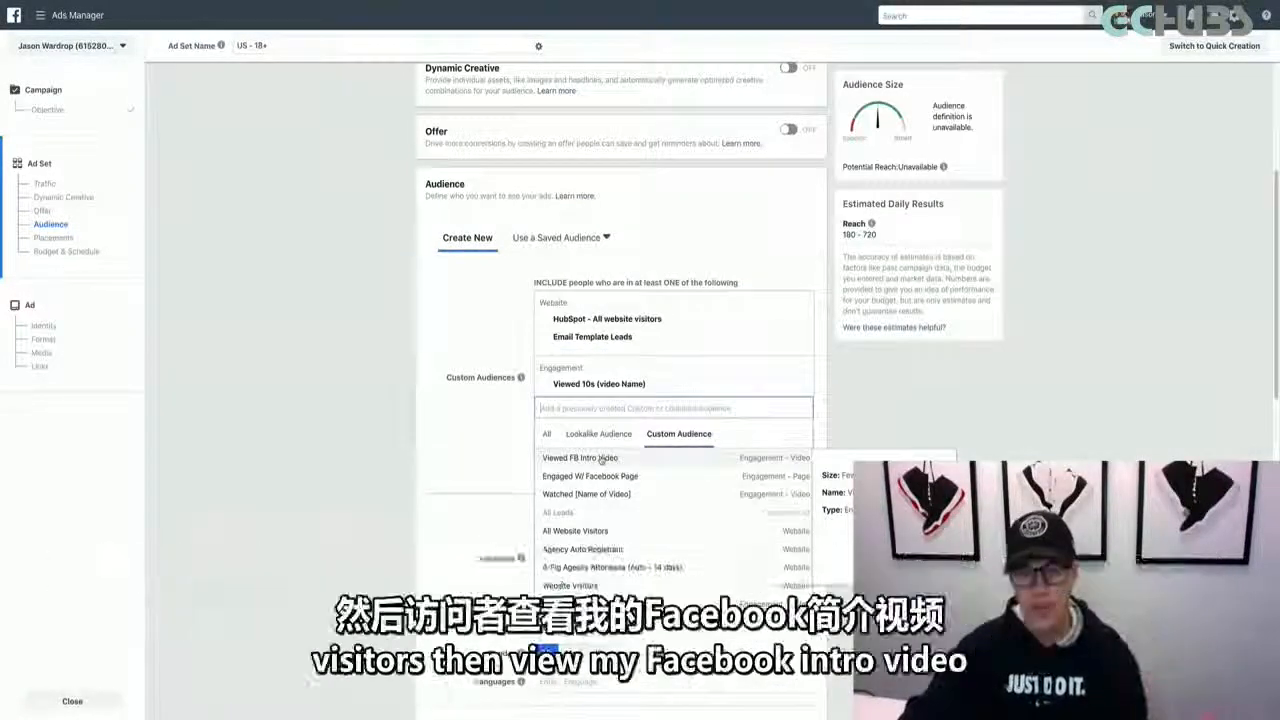
pyautogui.click(599, 459)
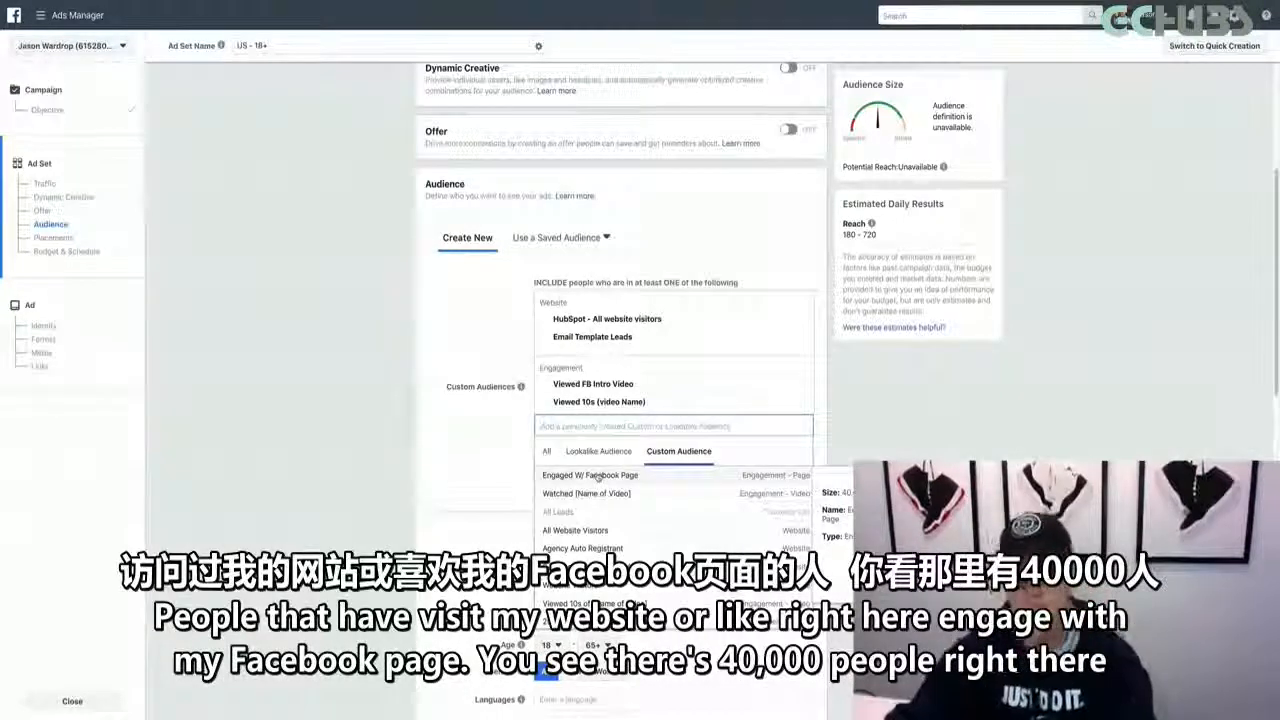
pyautogui.click(597, 476)
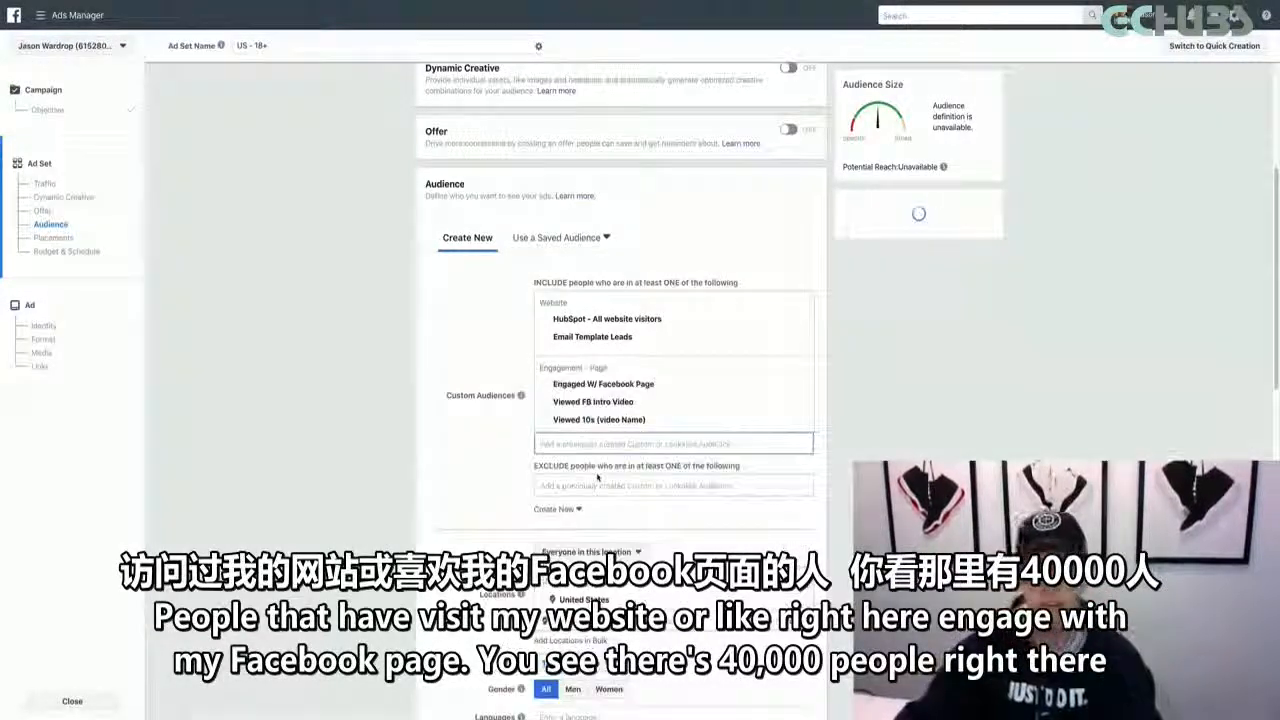
pyautogui.click(874, 407)
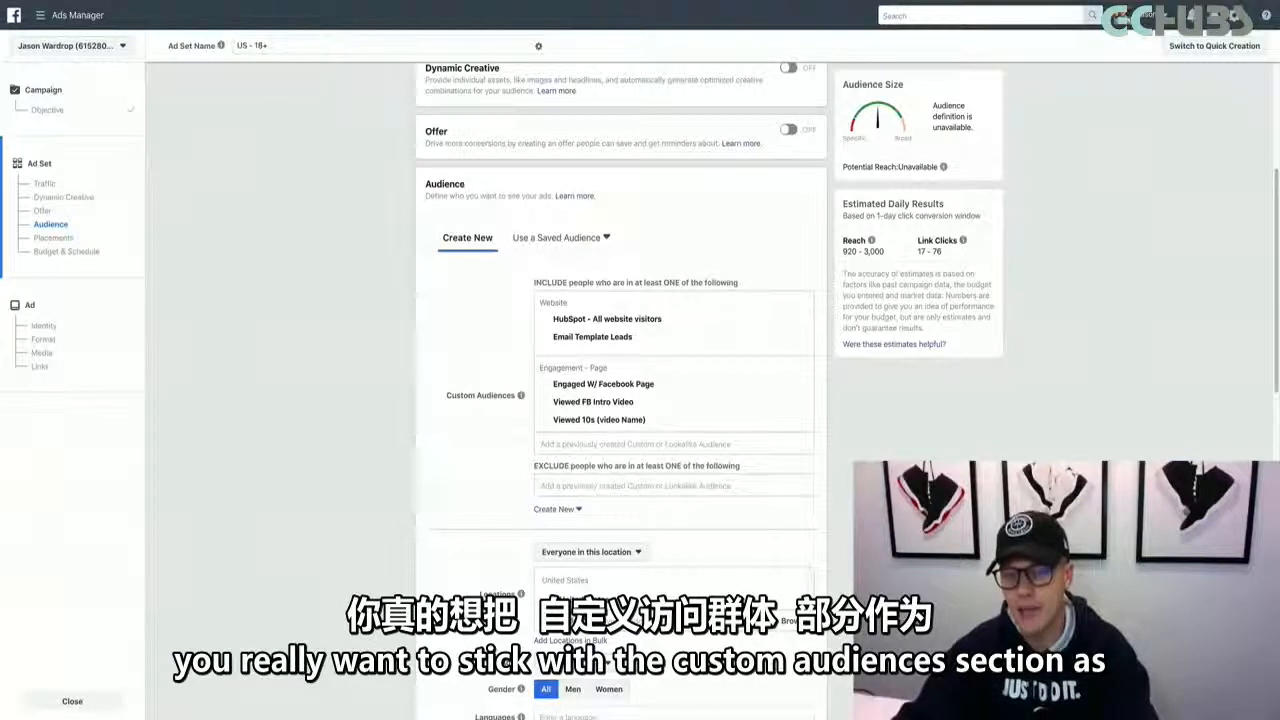
# Look through the custom audiences available for exclusion for one made of people who already bought the product
pyautogui.scroll(-3, 408, 491)
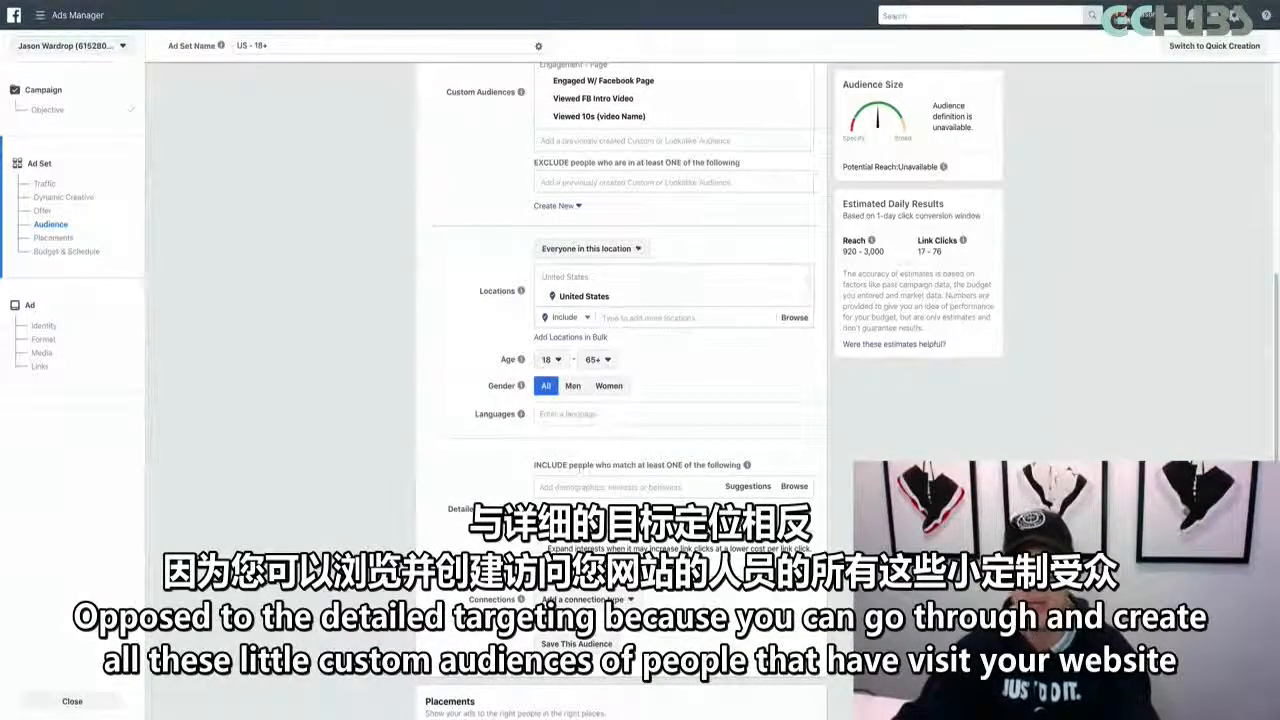
pyautogui.scroll(2, 505, 474)
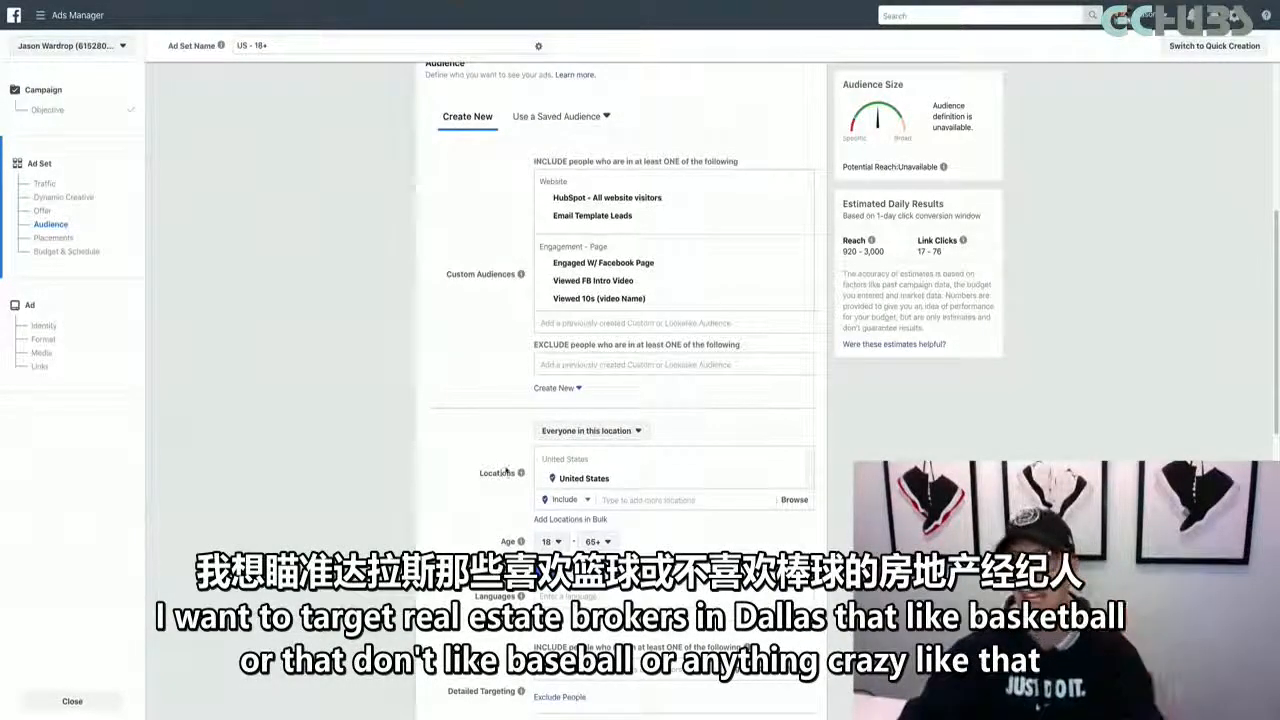
pyautogui.click(546, 364)
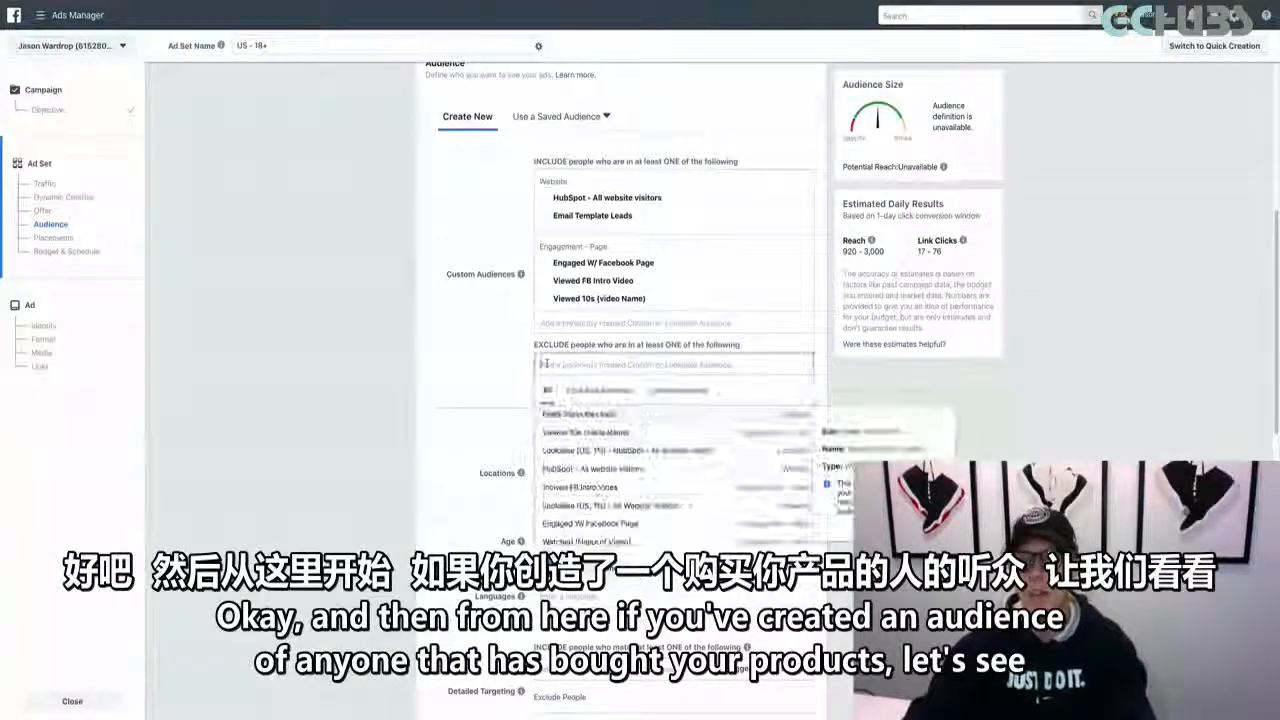
pyautogui.click(670, 391)
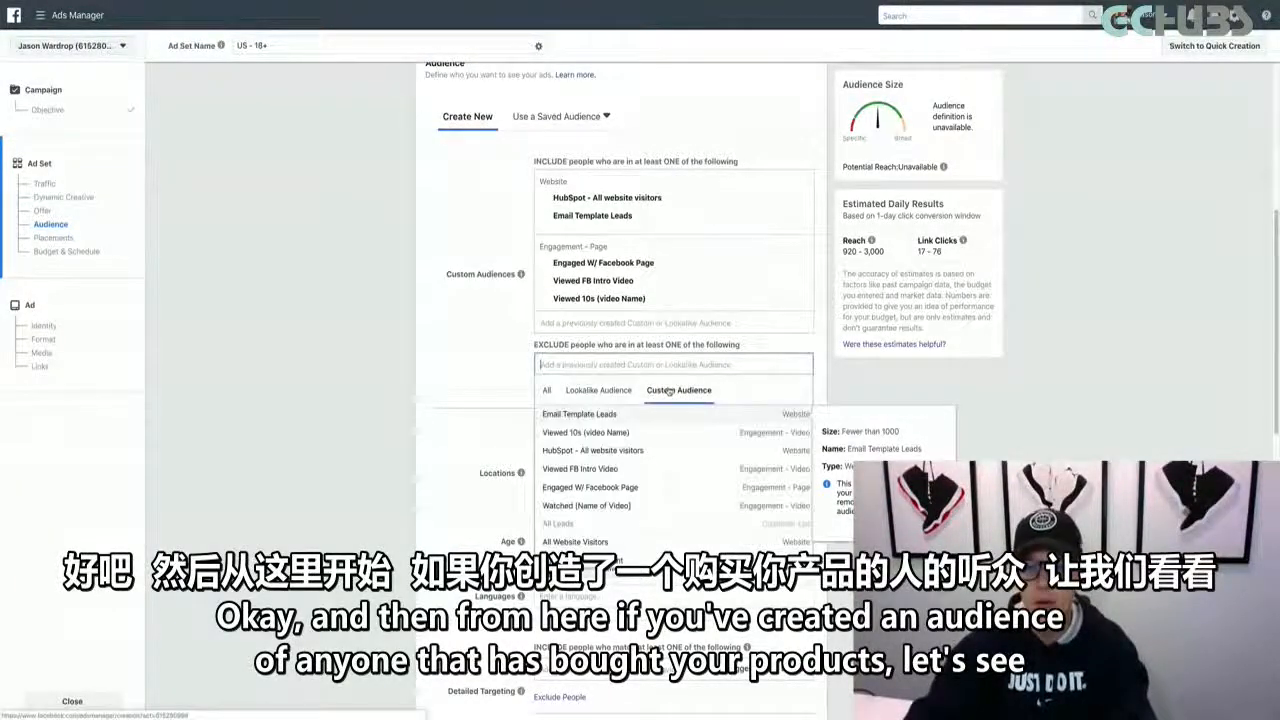
pyautogui.scroll(-2, 633, 437)
pyautogui.scroll(-5, 633, 437)
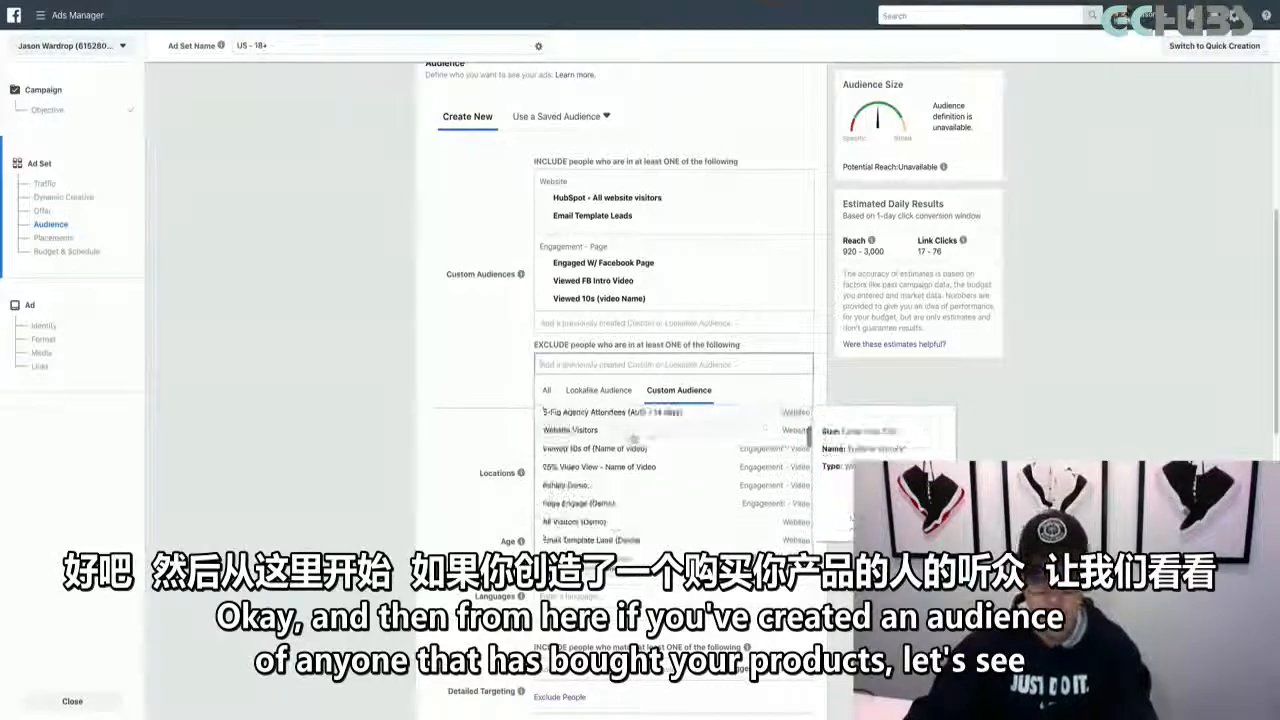
pyautogui.scroll(-5, 633, 437)
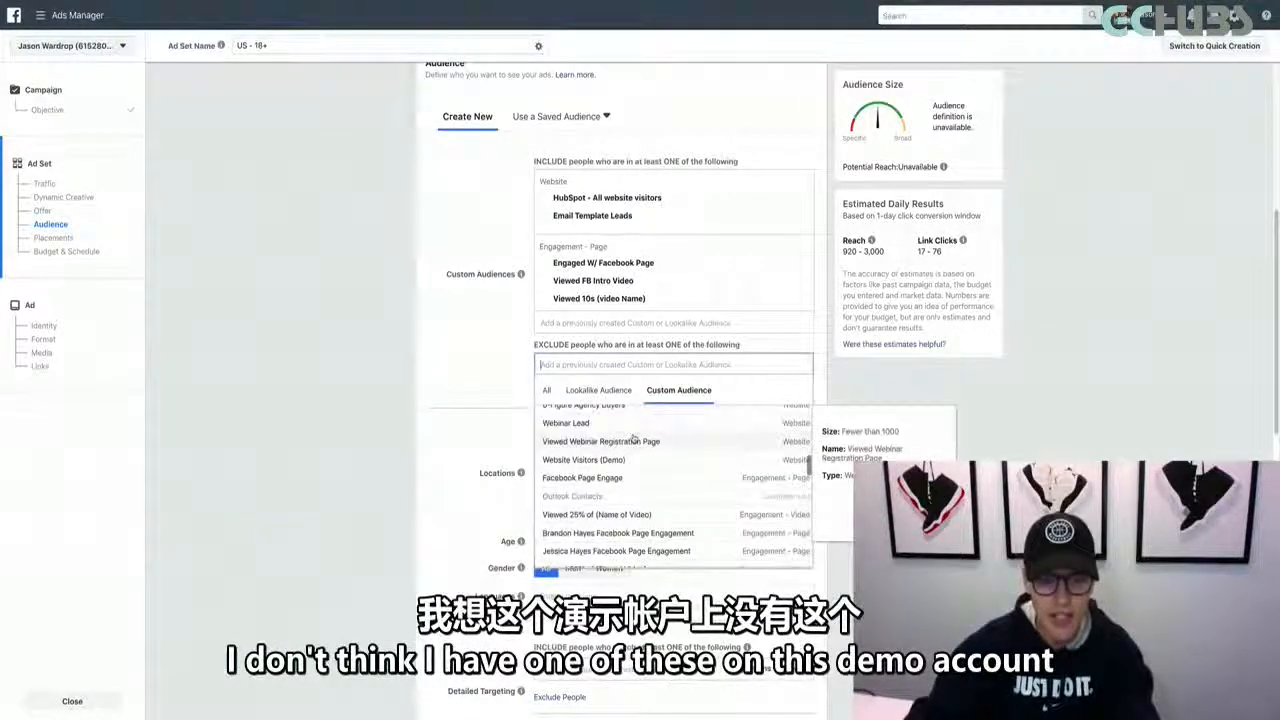
pyautogui.scroll(5, 633, 437)
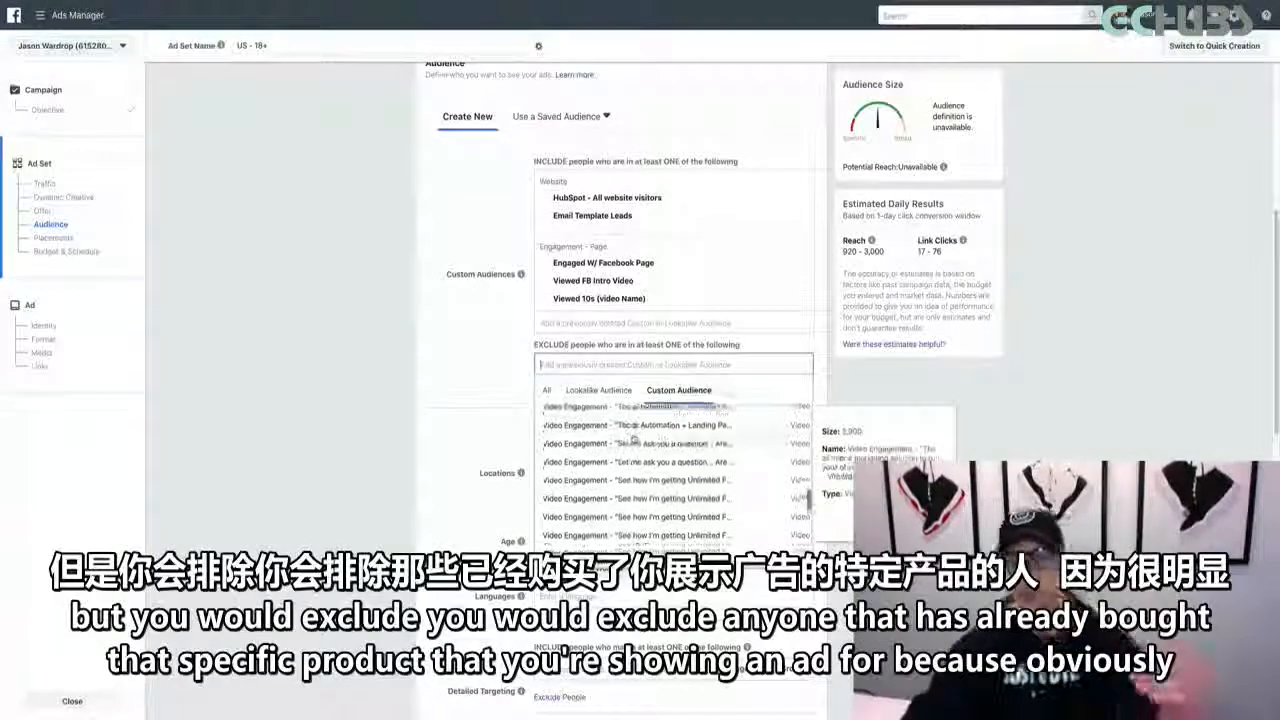
pyautogui.scroll(5, 633, 437)
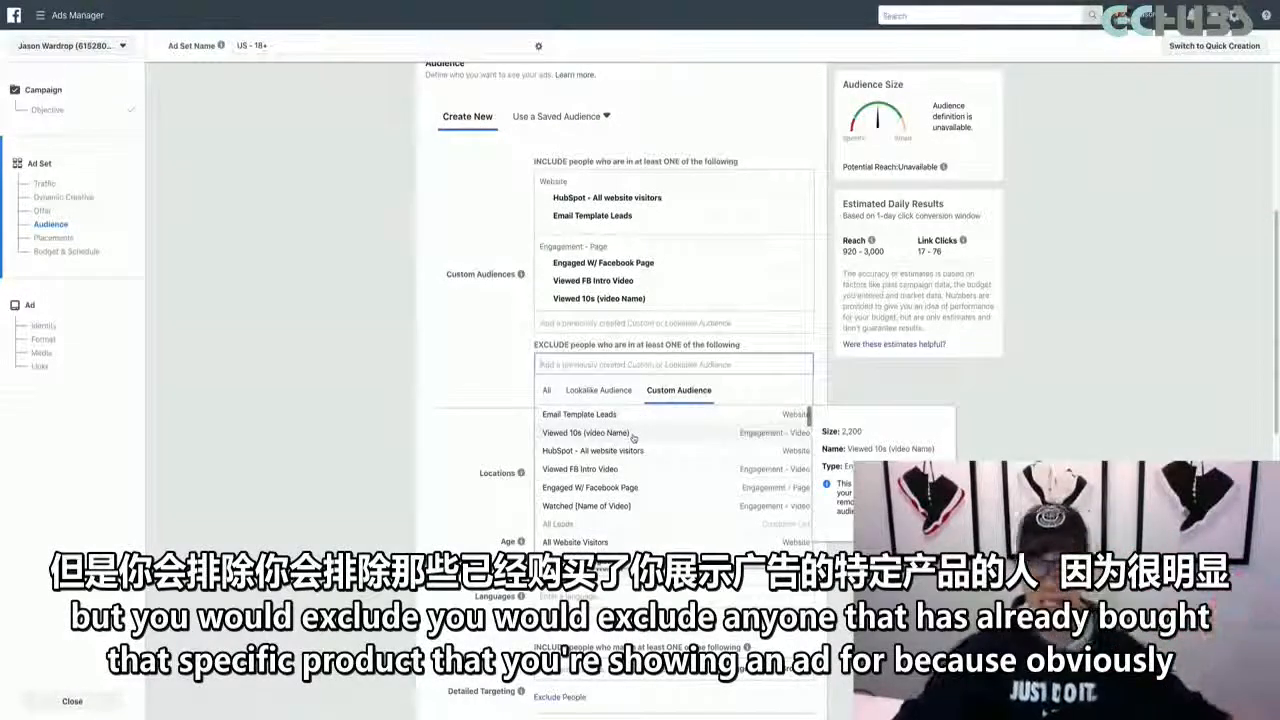
pyautogui.click(487, 384)
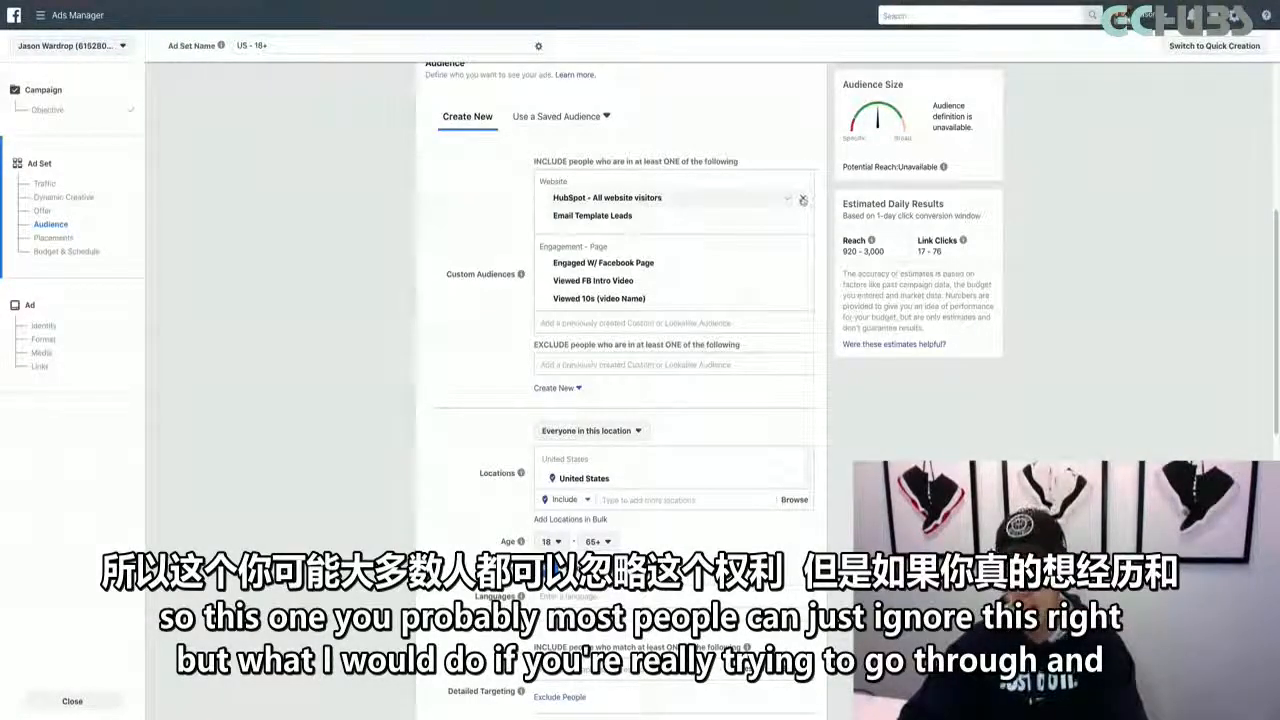
# Remove all five included custom audiences from the ad set
pyautogui.click(802, 199)
pyautogui.click(802, 199)
pyautogui.click(802, 199)
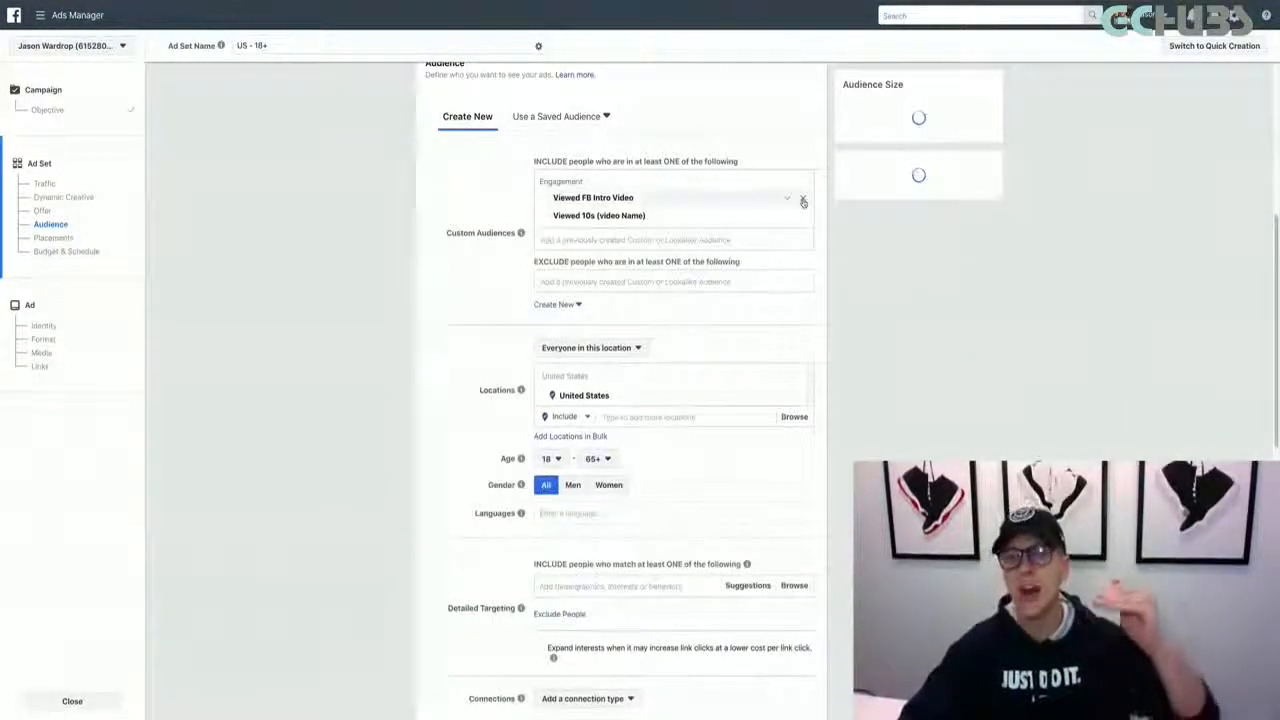
pyautogui.click(802, 199)
pyautogui.click(802, 199)
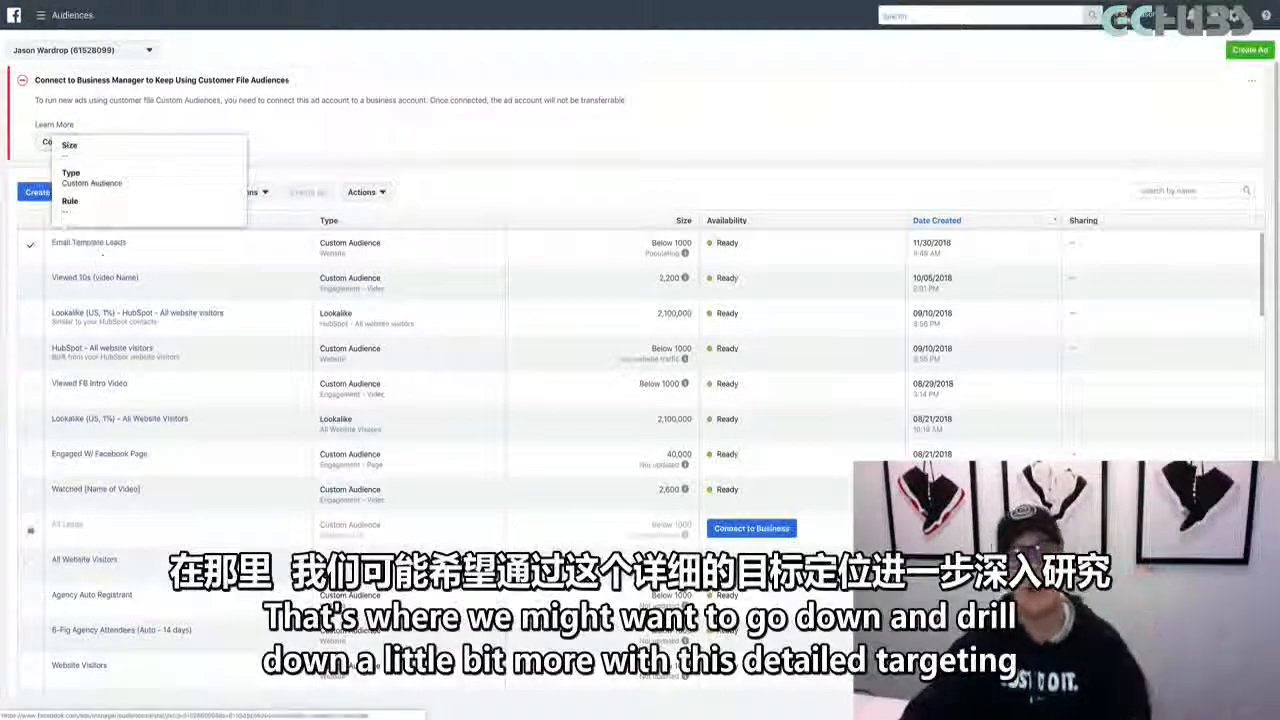
# On the Audiences page, start a lookalike audience from Email Template Leads and set its audience size to 2%
pyautogui.moveTo(786, 3)
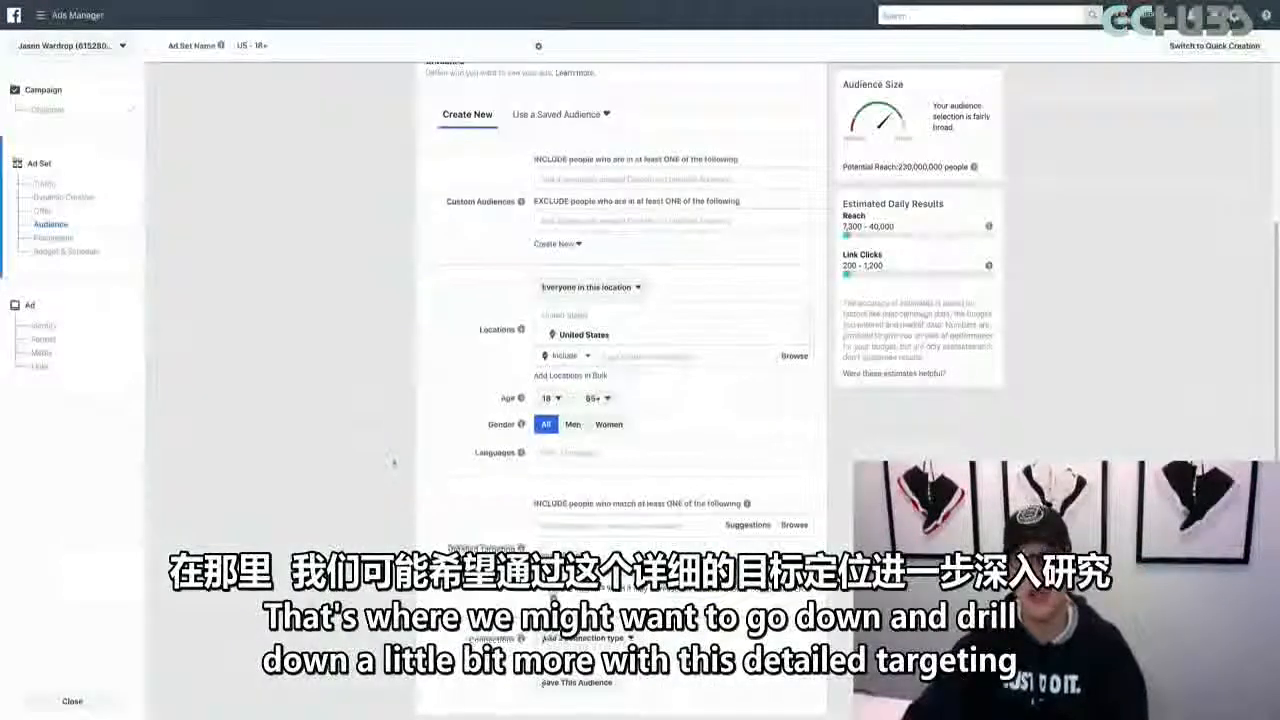
pyautogui.scroll(-5, 556, 234)
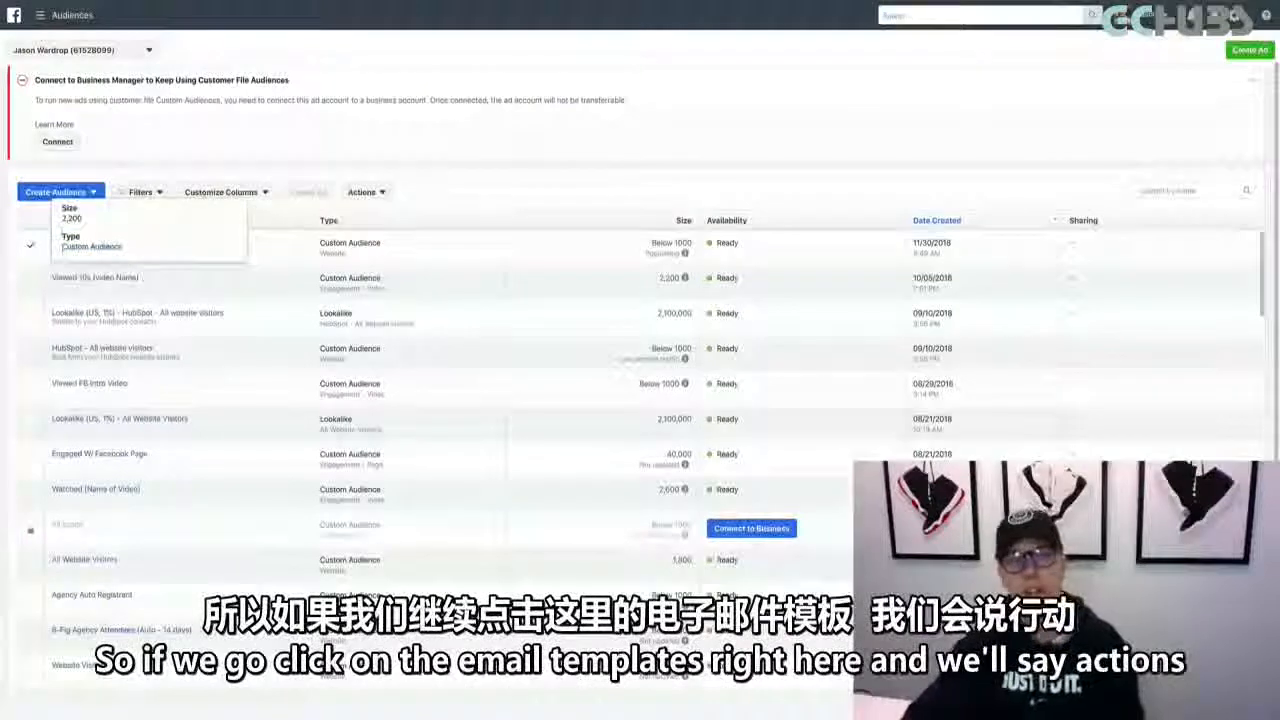
pyautogui.click(36, 246)
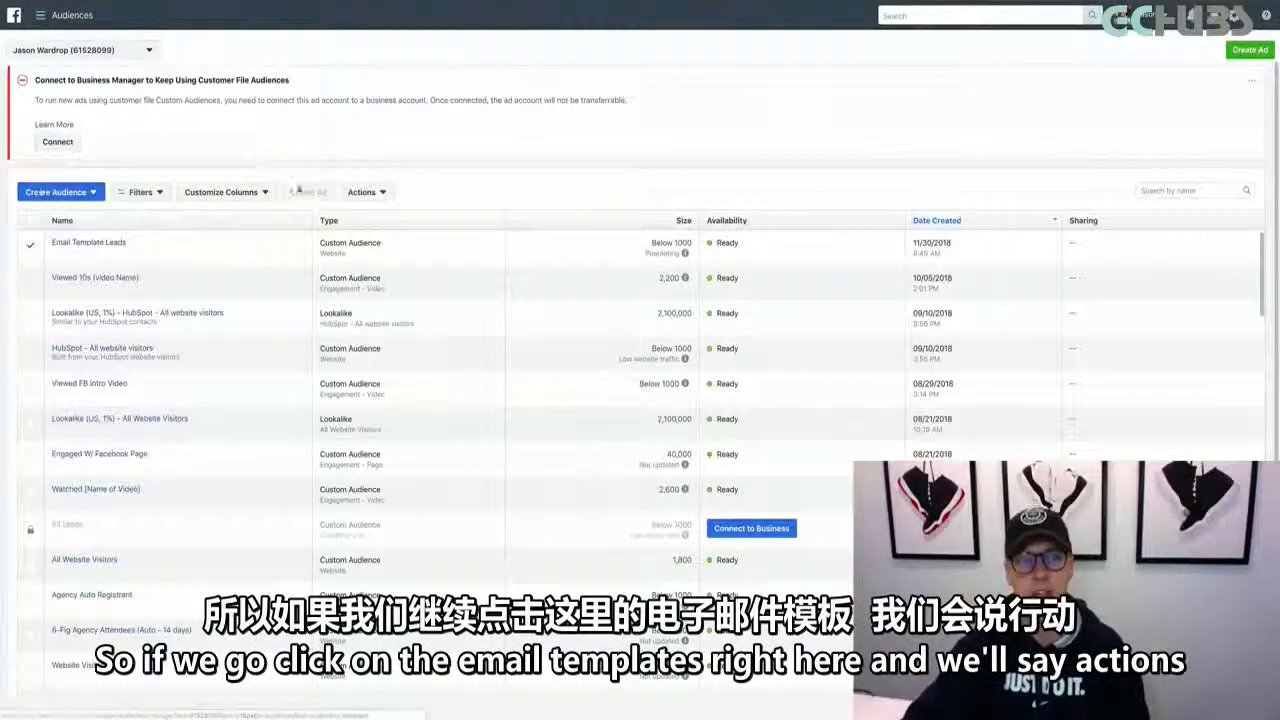
pyautogui.click(365, 193)
pyautogui.click(371, 218)
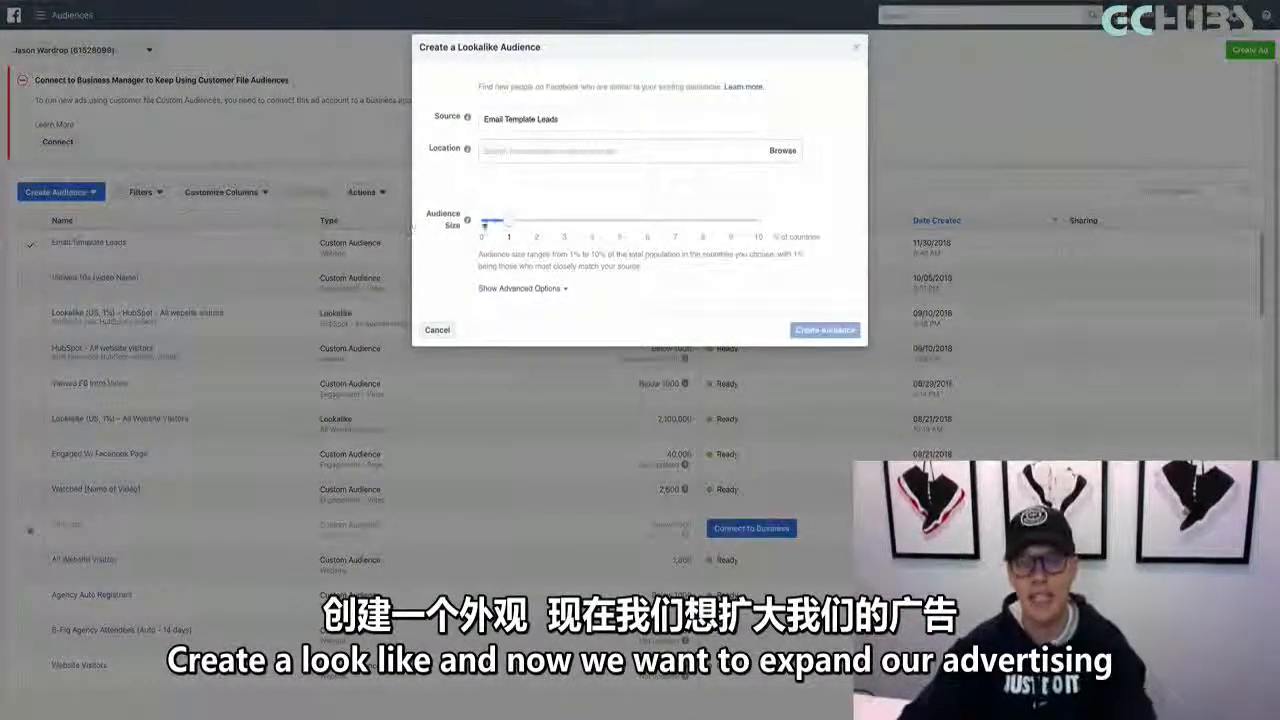
pyautogui.moveTo(506, 223); pyautogui.dragTo(533, 224)
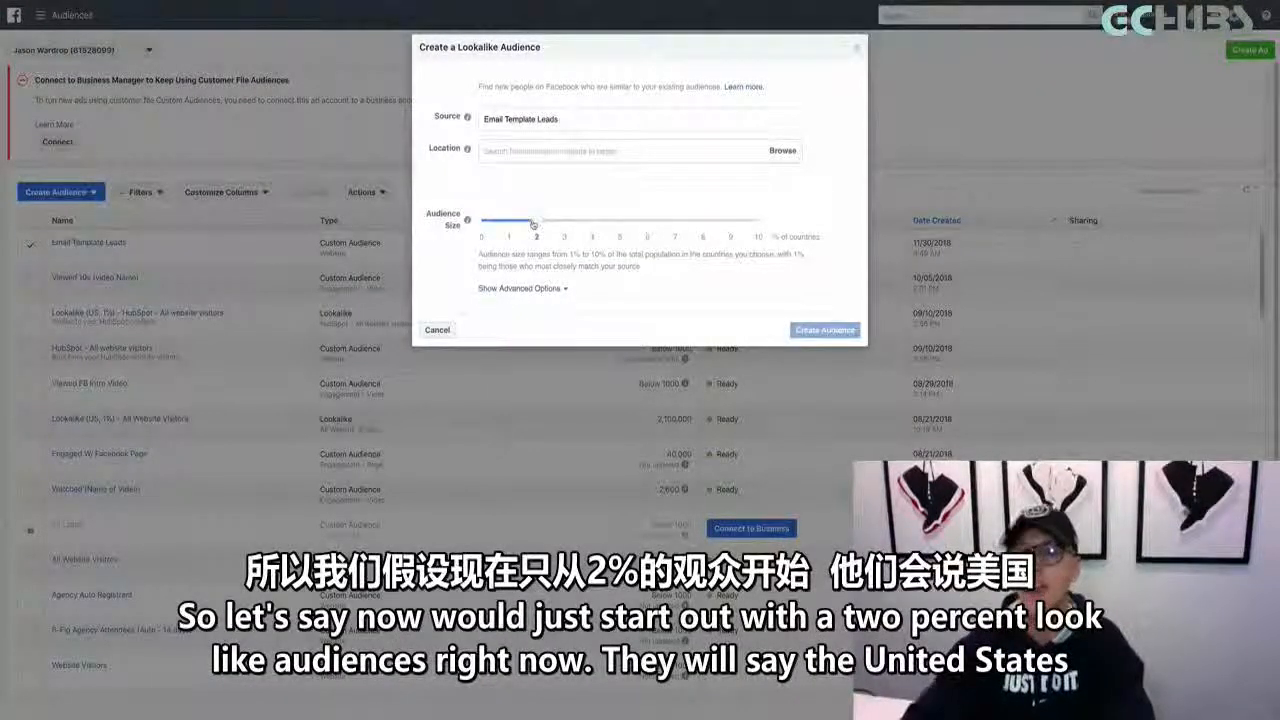
# Set the lookalike's location to United States and create the audience
pyautogui.click(535, 155)
pyautogui.write('united')
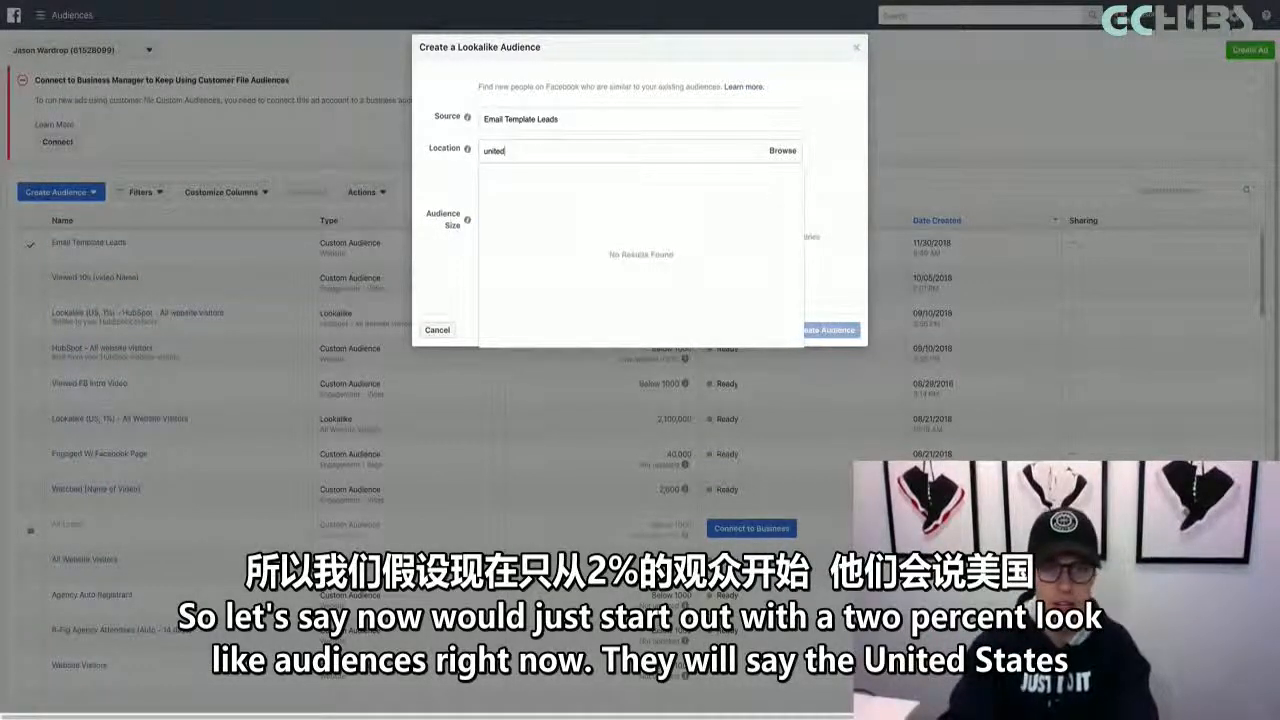
pyautogui.write(' states')
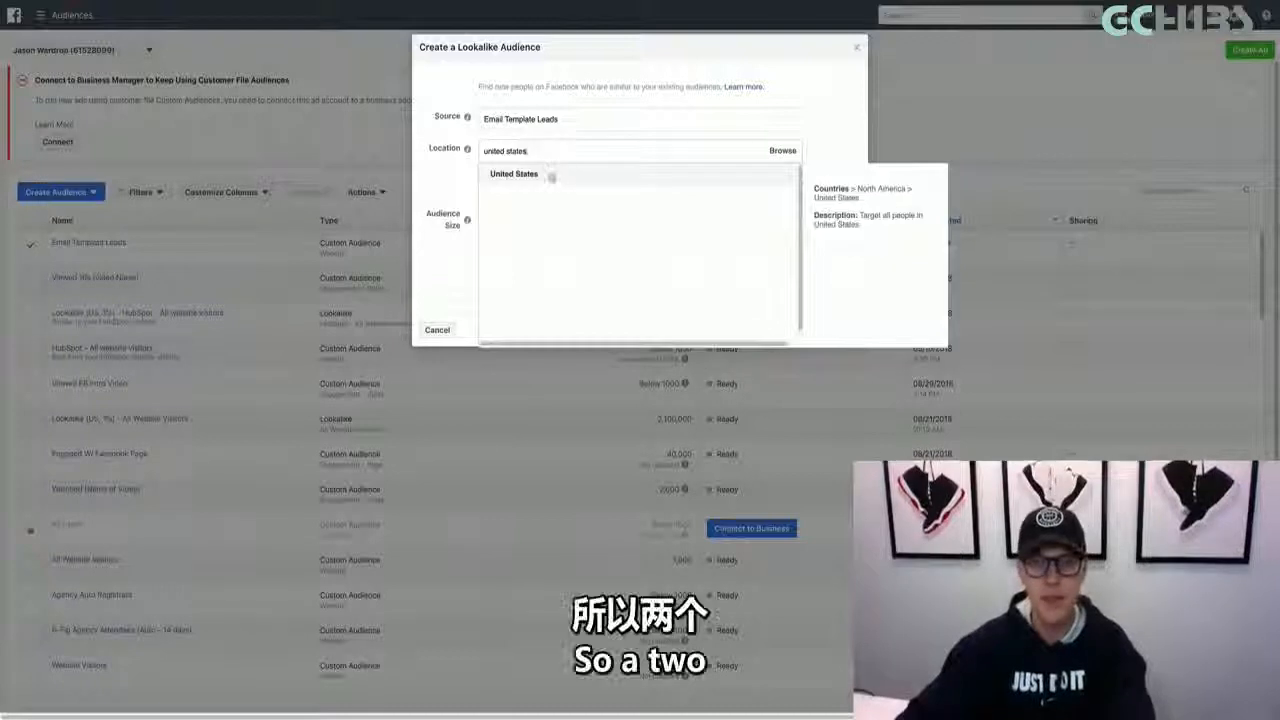
pyautogui.click(551, 176)
pyautogui.click(461, 201)
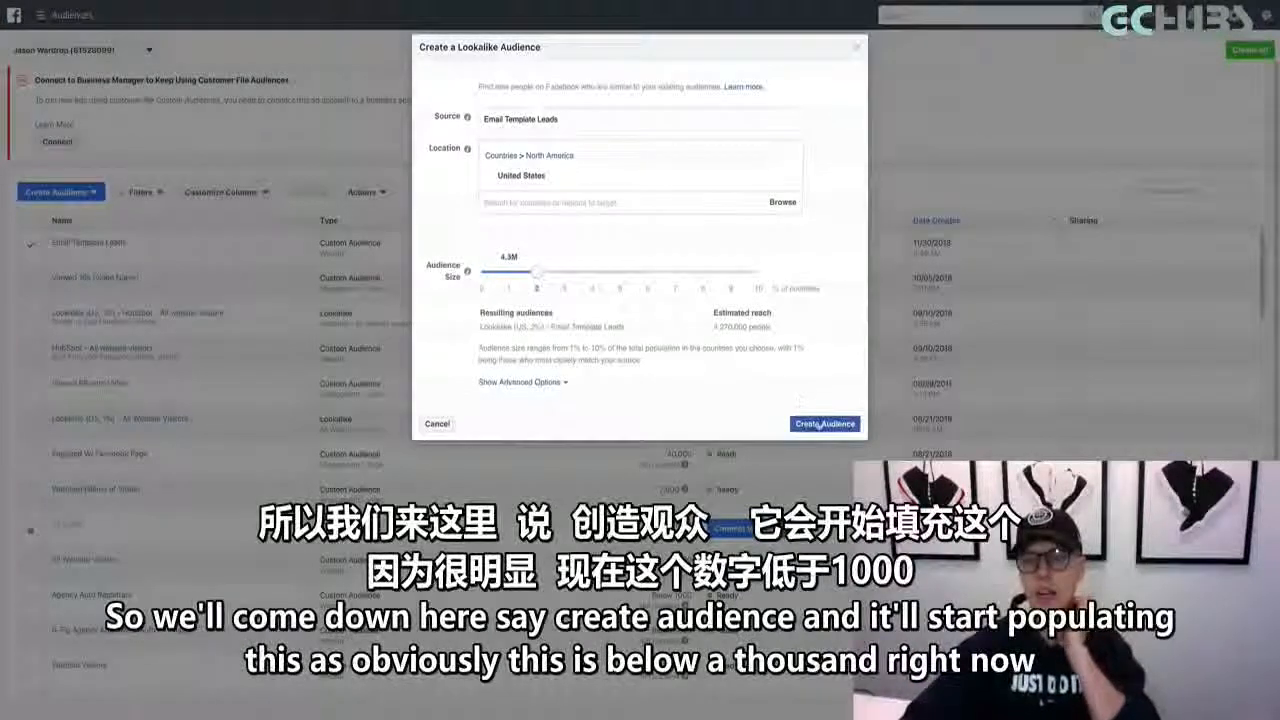
pyautogui.click(819, 424)
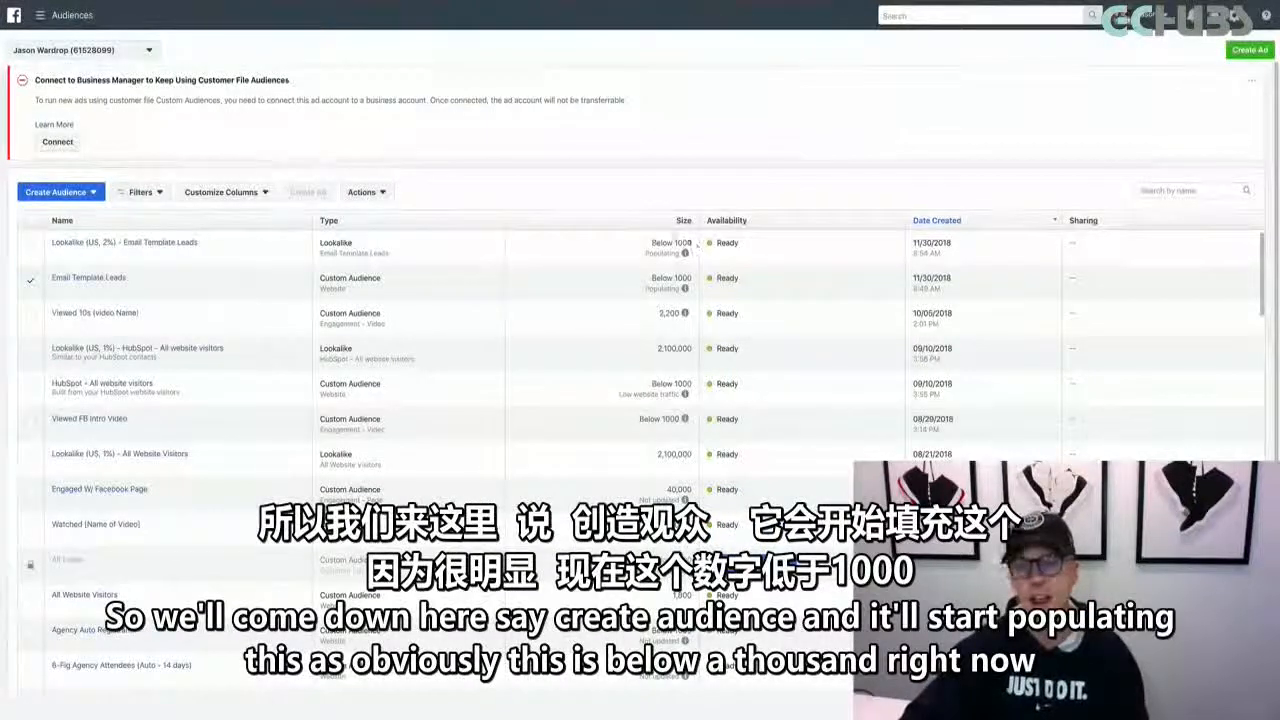
pyautogui.moveTo(684, 252)
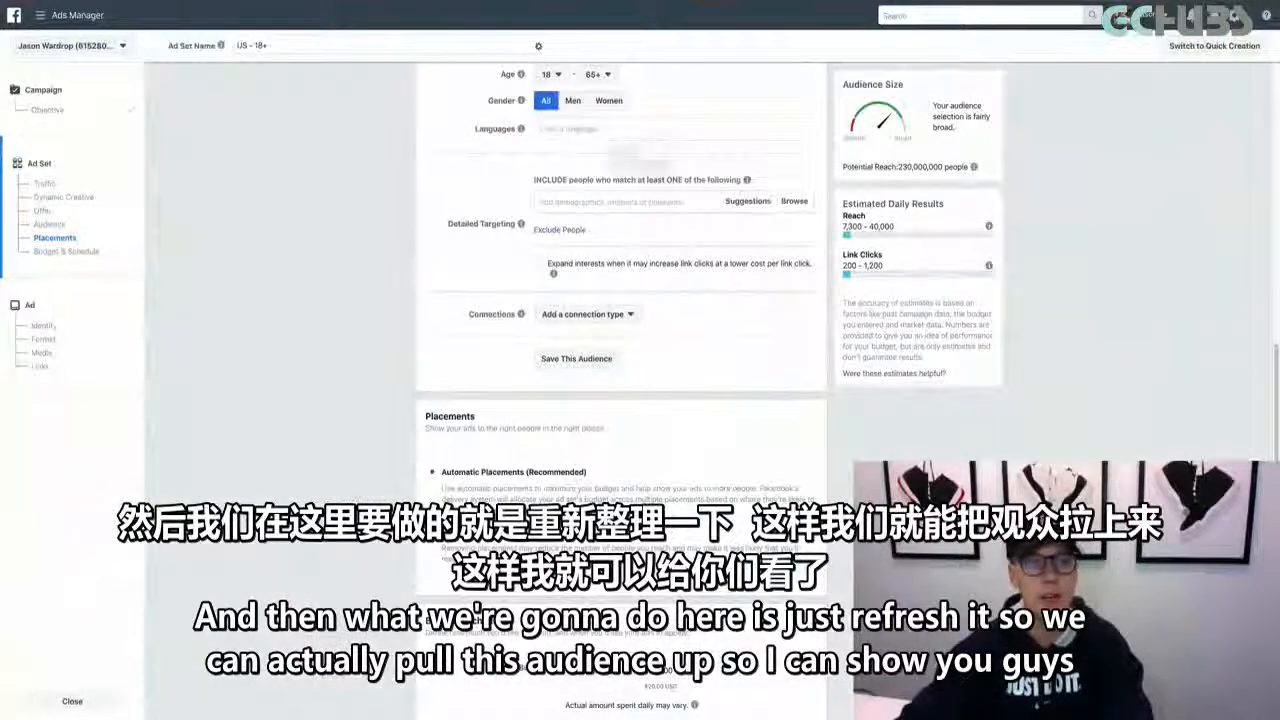
# Reload the ad creation page in Ads Manager, start over with the Traffic objective and continue to the ad set
pyautogui.press('super+r')
pyautogui.click(728, 190)
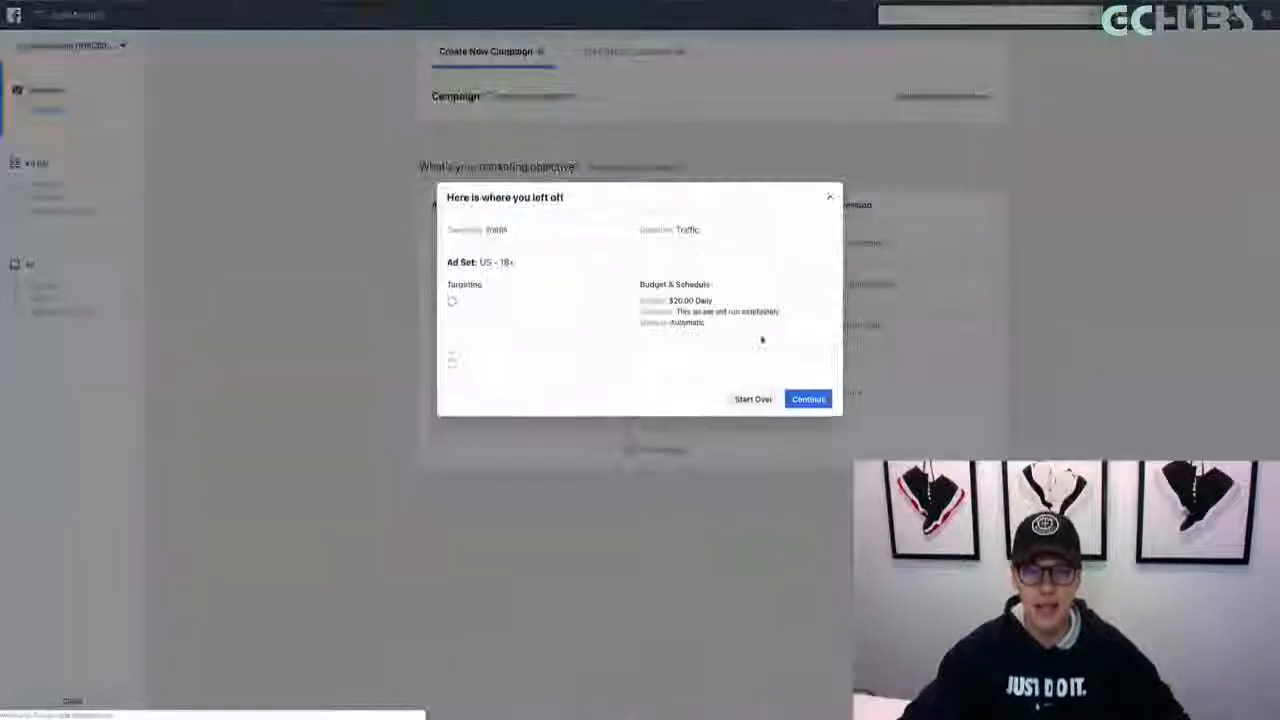
pyautogui.click(752, 511)
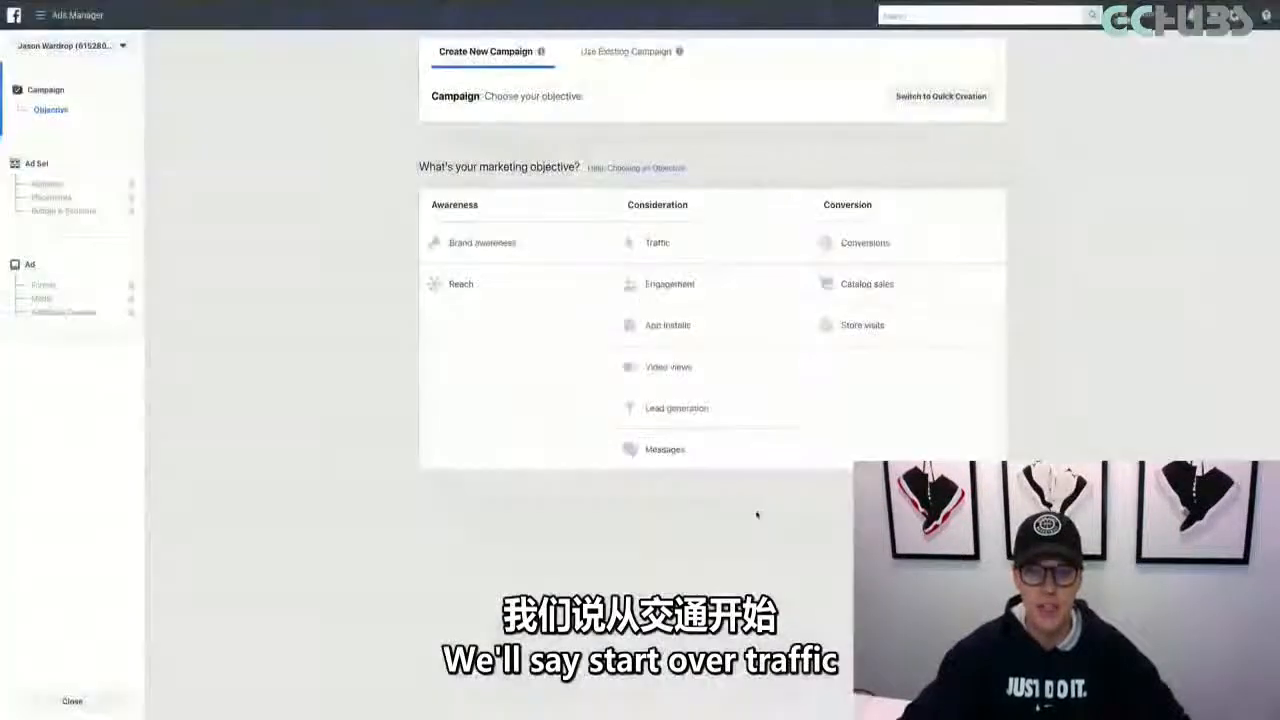
pyautogui.click(717, 242)
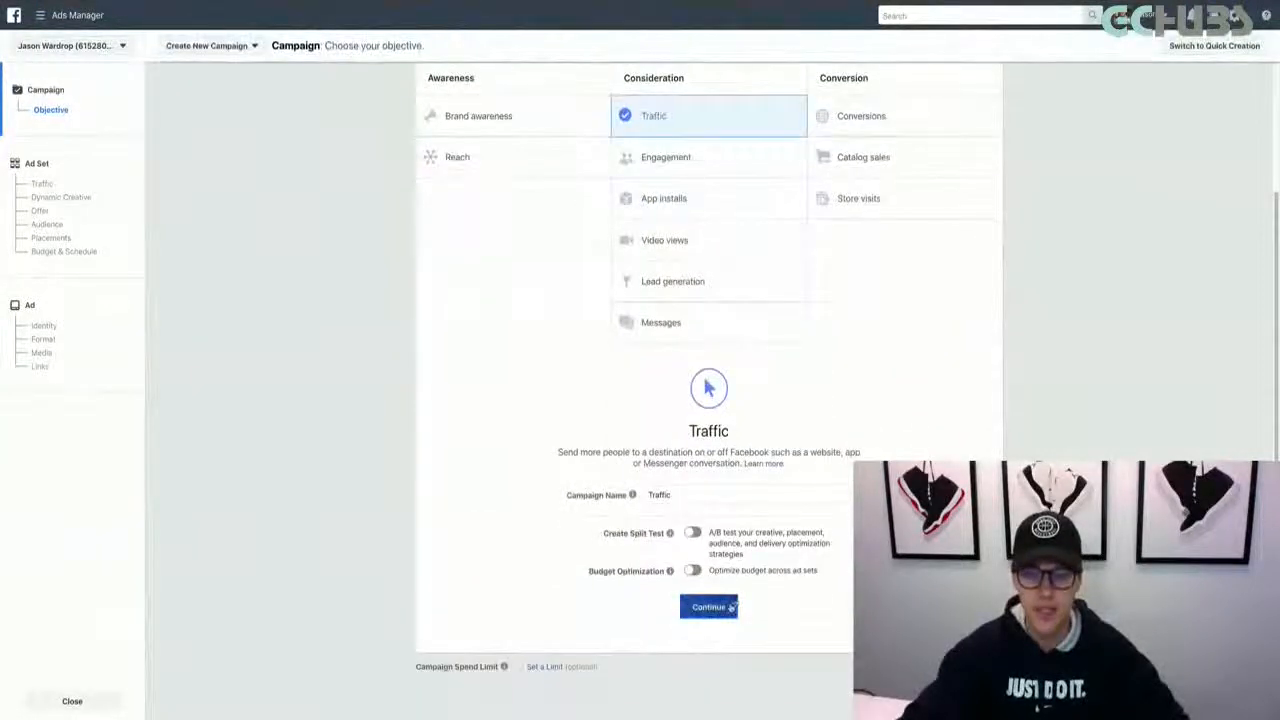
pyautogui.click(708, 606)
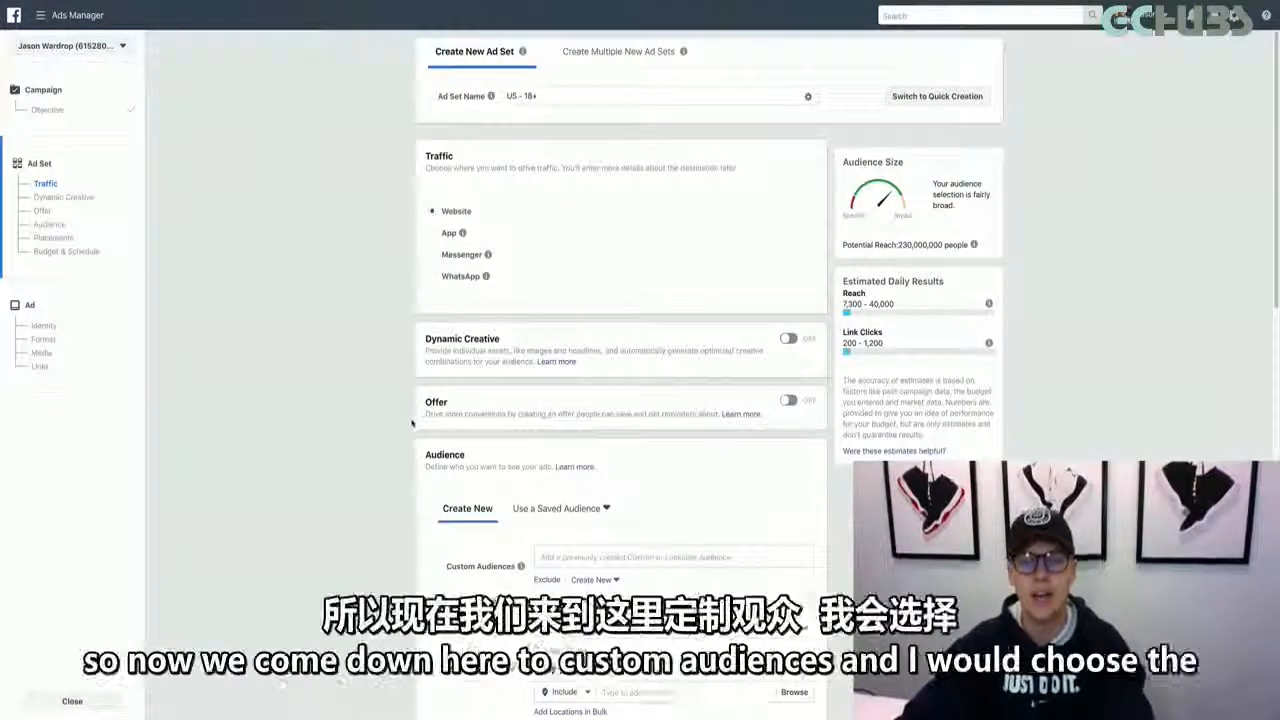
# Include the audience "Lookalike (US, 2%) - Email Template Leads" in the new ad set's custom audiences
pyautogui.scroll(-3, 743, 425)
pyautogui.click(569, 318)
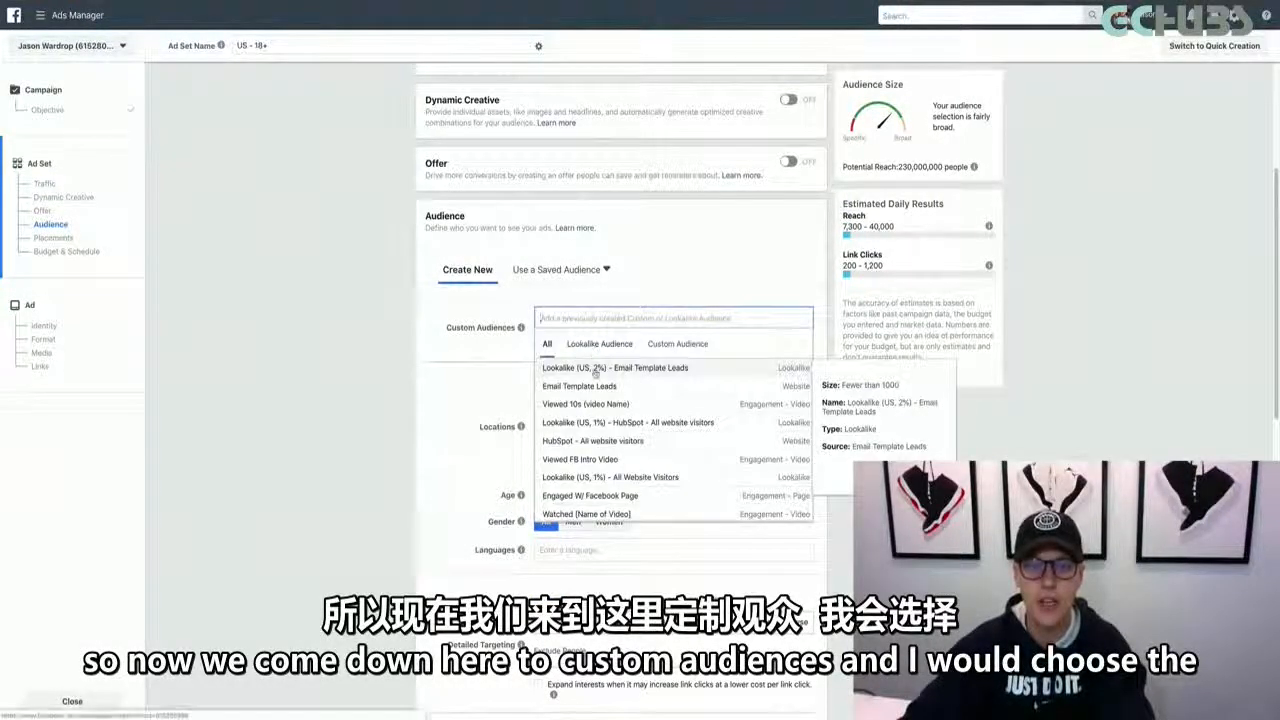
pyautogui.click(595, 370)
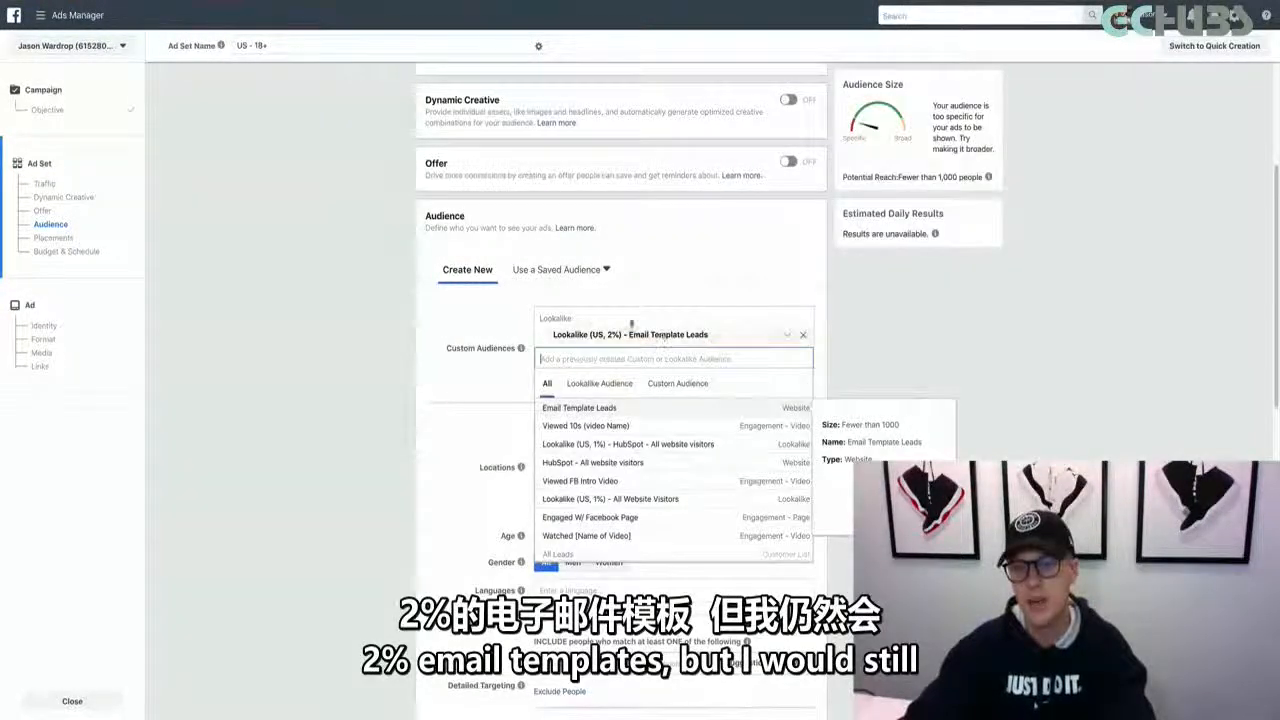
pyautogui.click(492, 373)
# Exclude the custom audience "Email Template Leads" from the ad set's audience
pyautogui.click(545, 381)
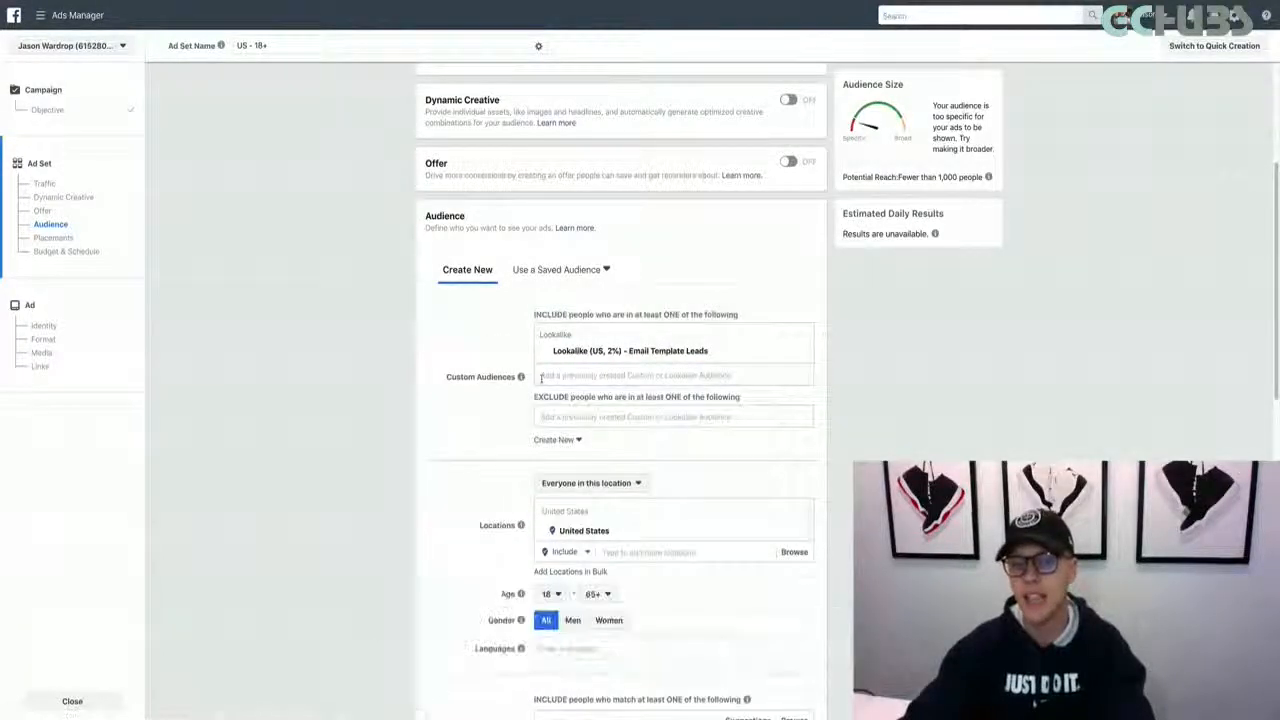
pyautogui.click(552, 421)
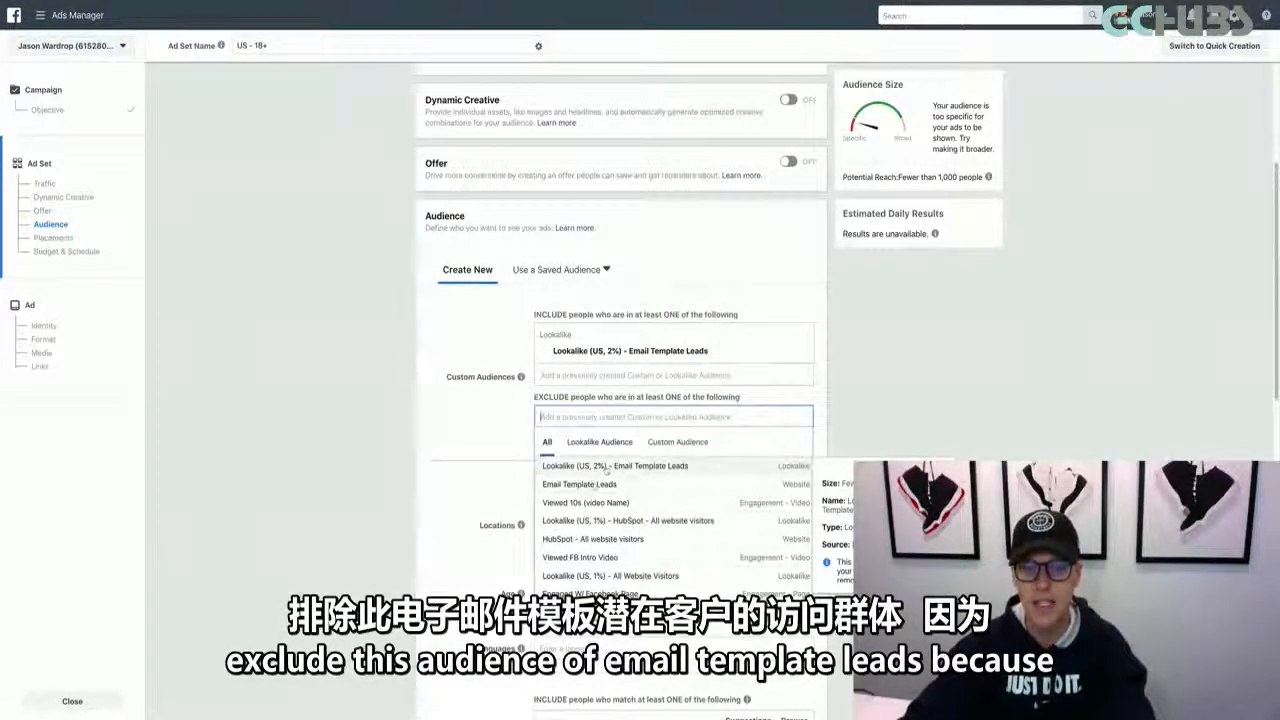
pyautogui.click(590, 484)
pyautogui.click(486, 464)
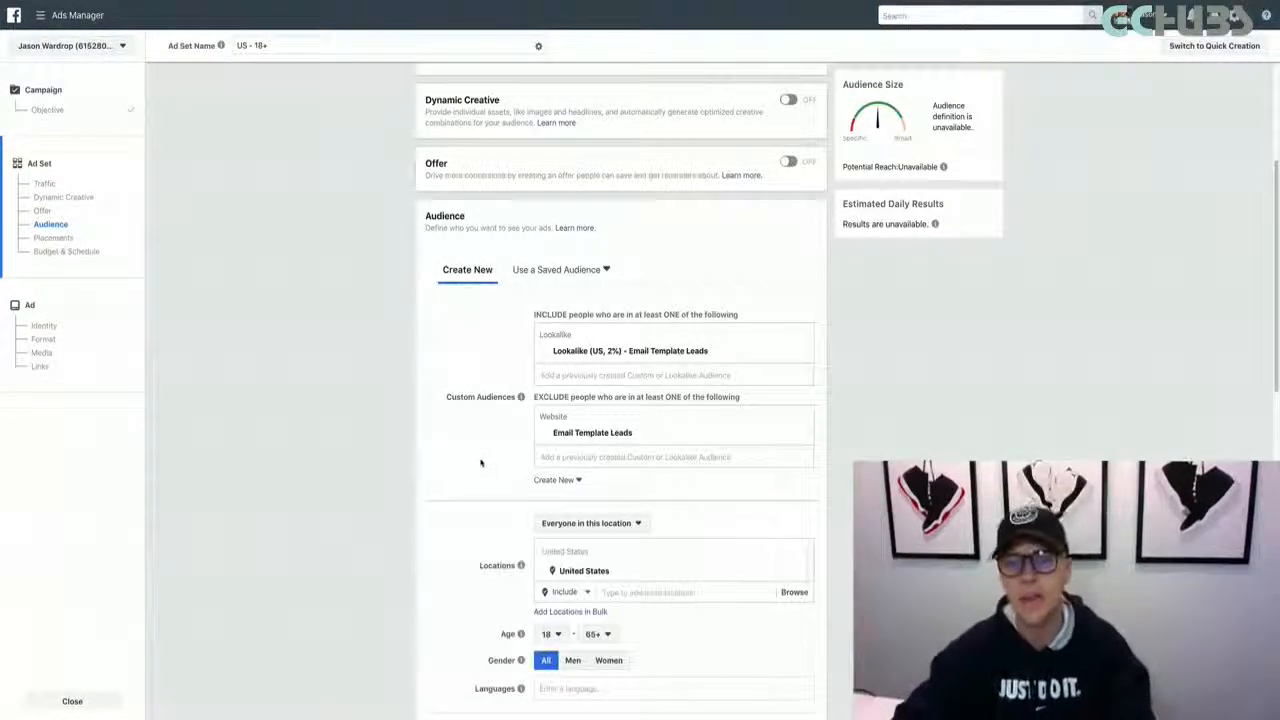
# Search the ad set's detailed targeting for "Real Estate brokers" and "Real Estate agents"
pyautogui.scroll(-1, 480, 463)
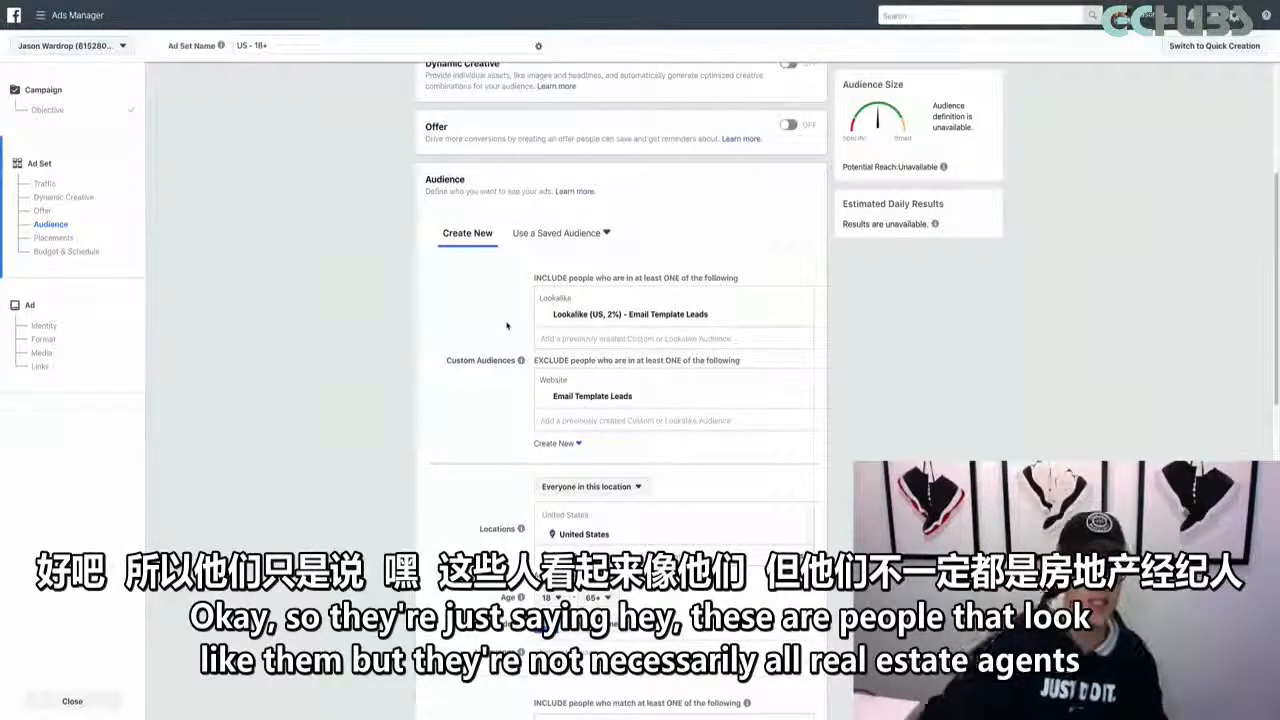
pyautogui.scroll(-3, 507, 325)
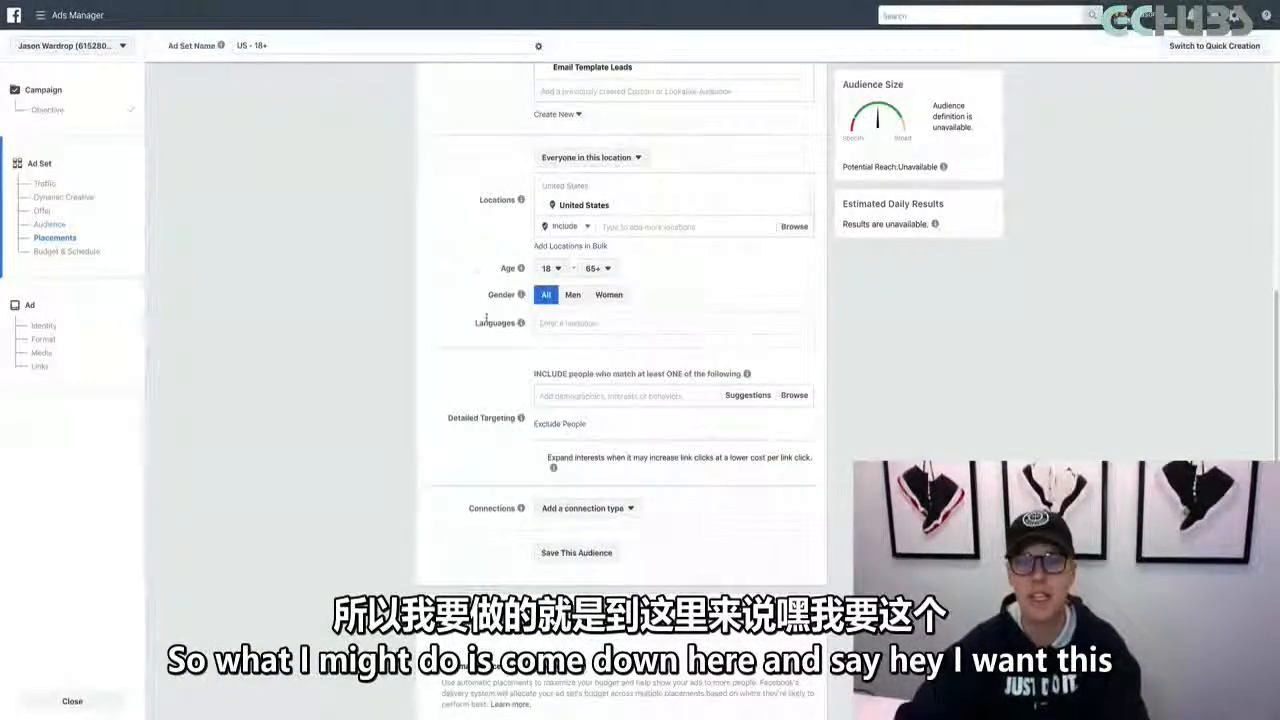
pyautogui.scroll(2, 495, 318)
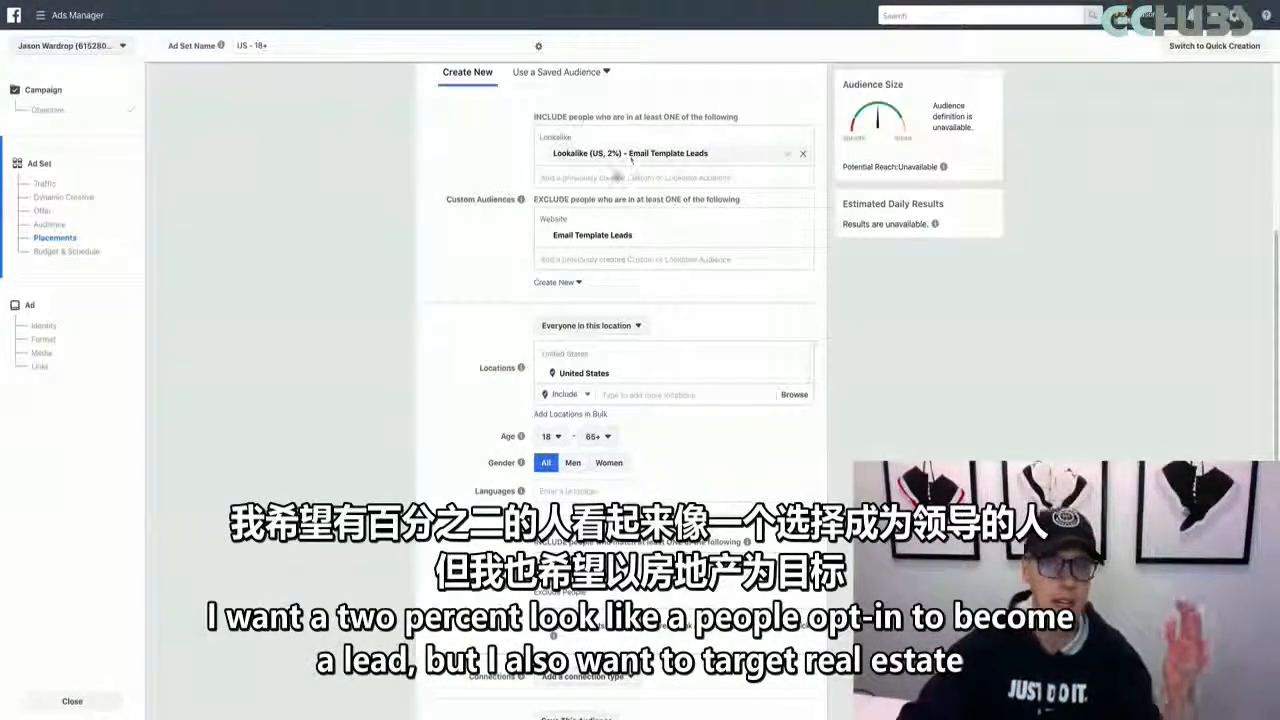
pyautogui.scroll(-1, 505, 298)
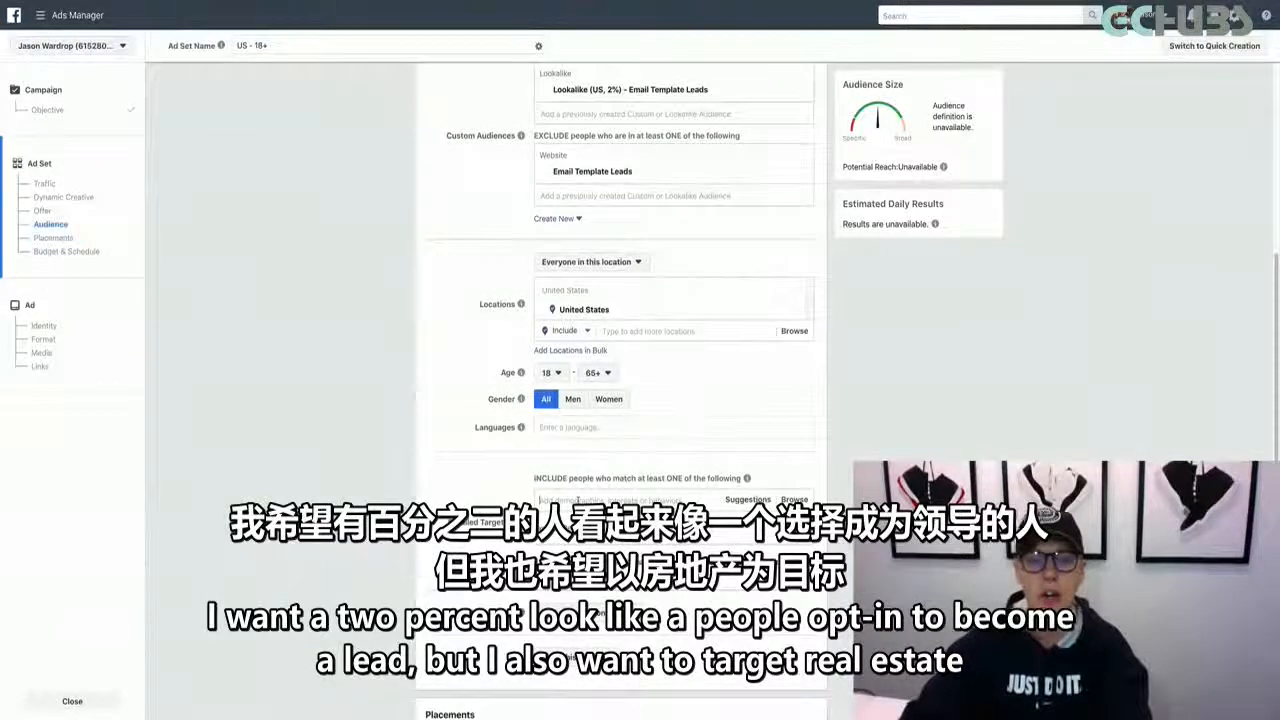
pyautogui.click(578, 500)
pyautogui.write('Real Estate')
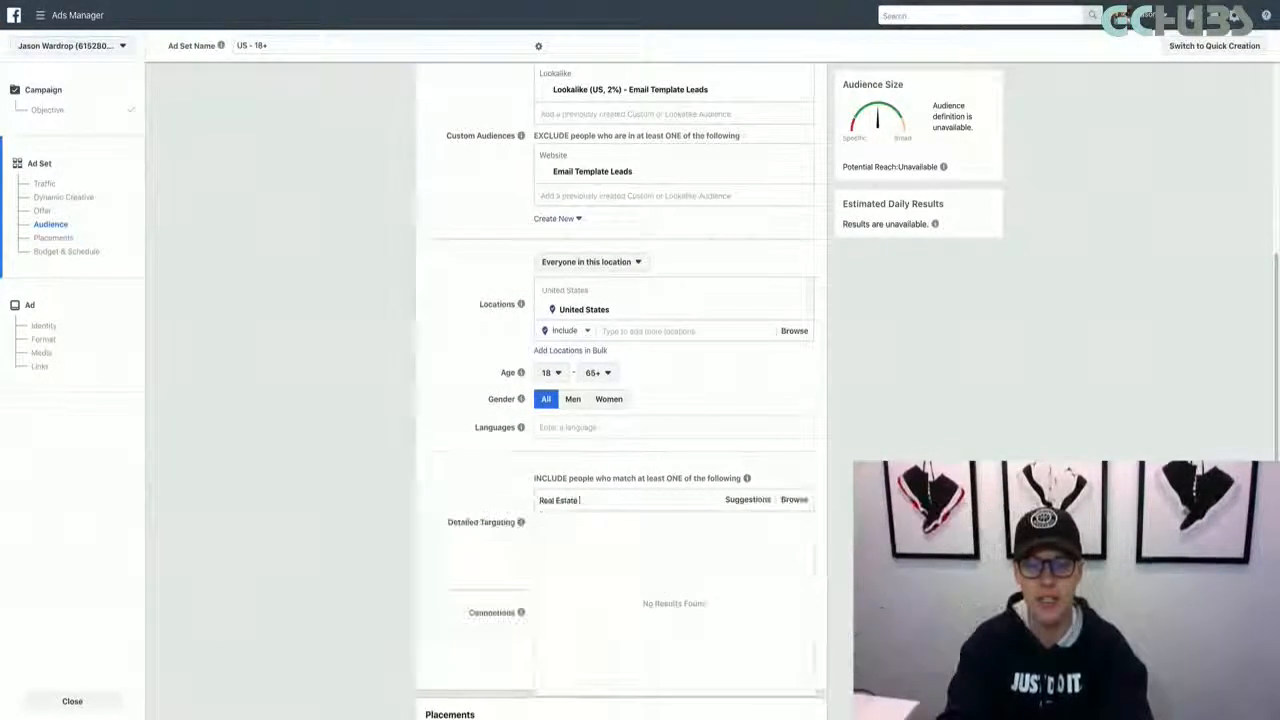
pyautogui.write(' brokers')
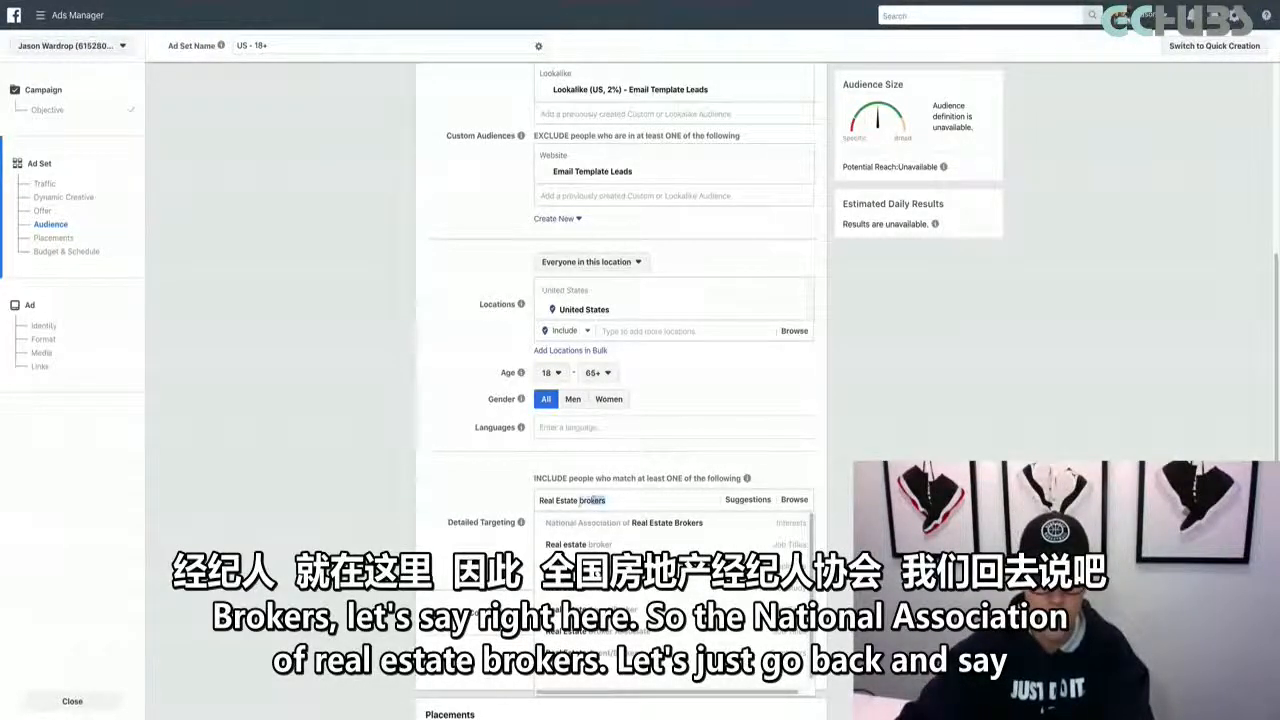
pyautogui.moveTo(592, 501); pyautogui.dragTo(580, 503)
pyautogui.write('a')
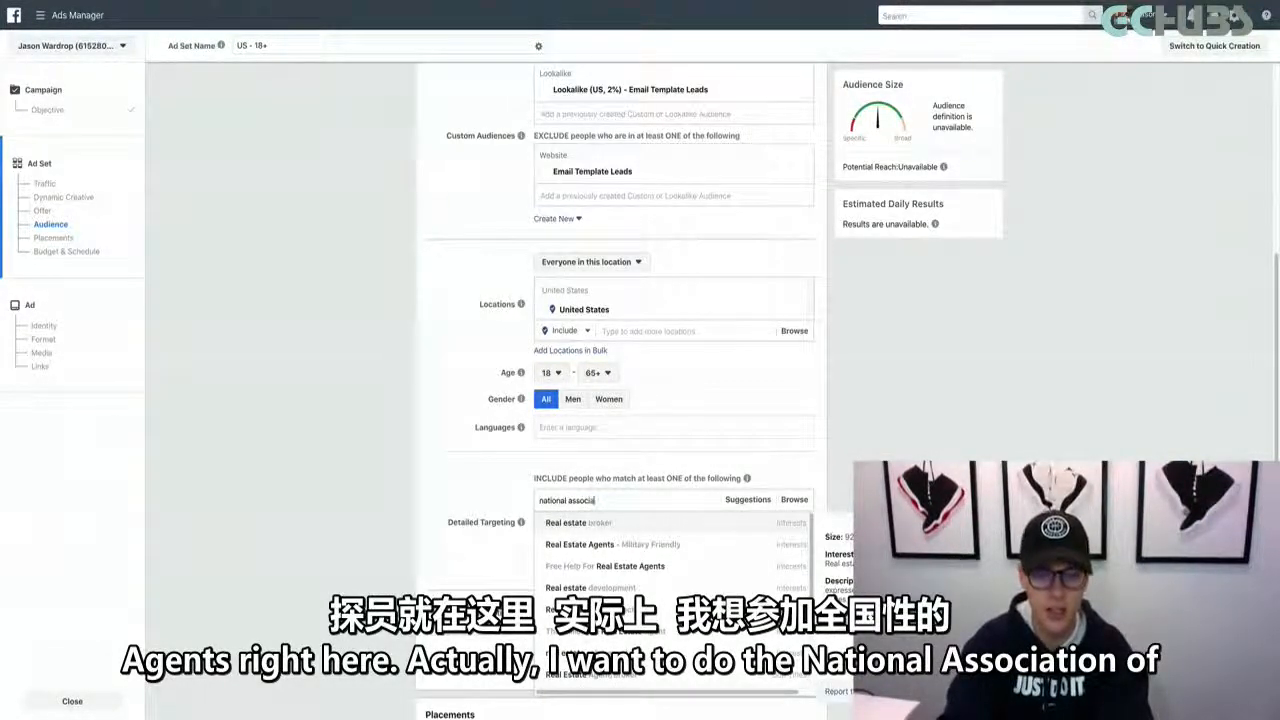
pyautogui.write('gentsrea')
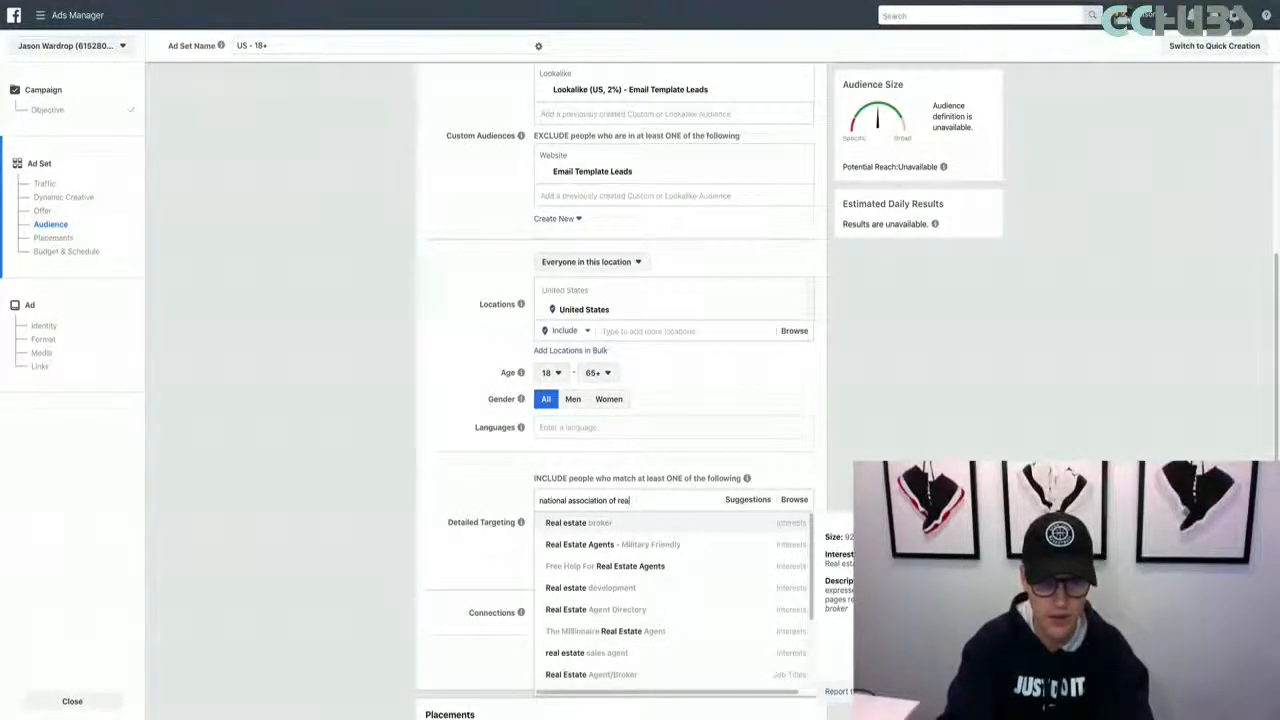
pyautogui.write('ltors')
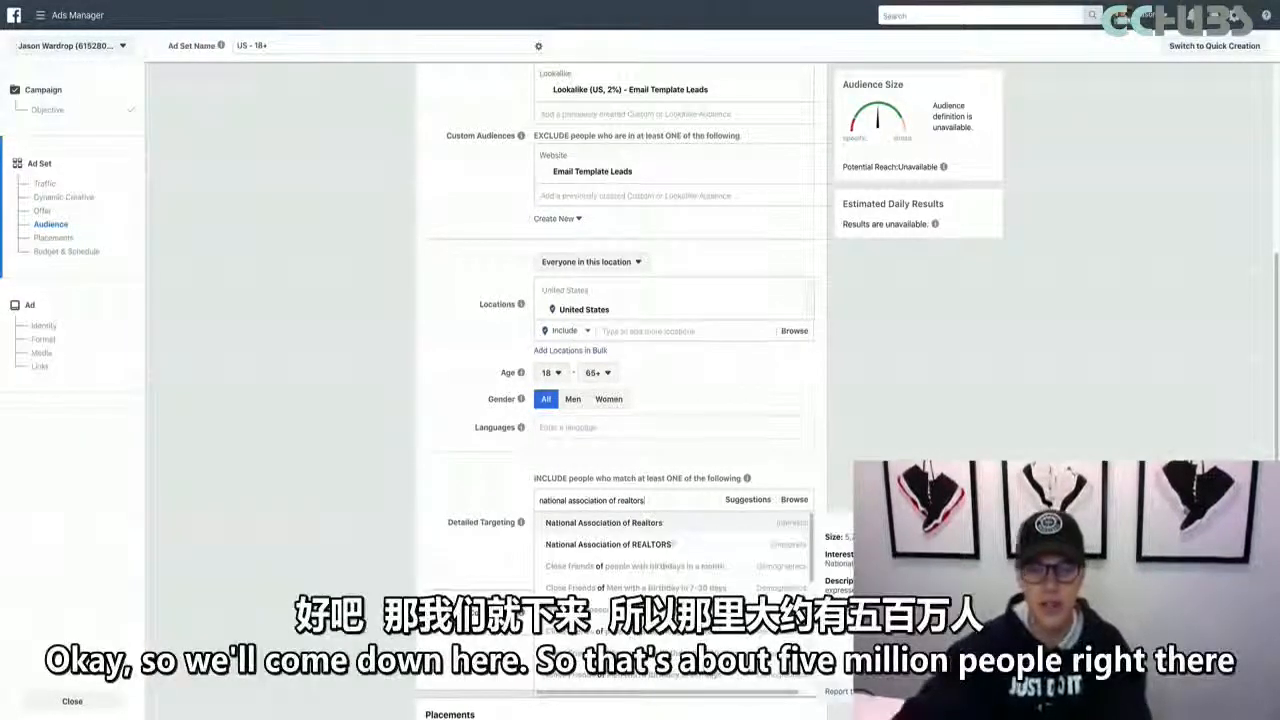
# Search detailed targeting for "national association of realtors" and include the interest "National Association of Realtors"
pyautogui.click(749, 524)
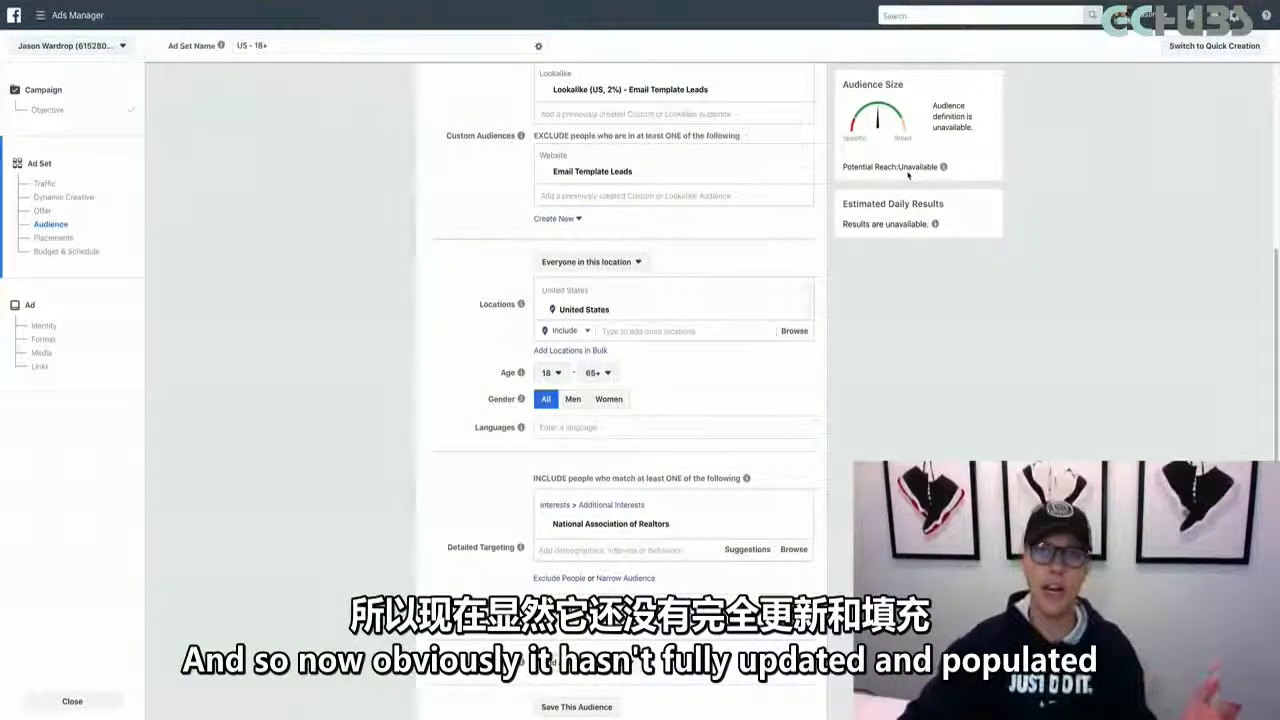
# Add the job title "Realtor" to the included detailed targeting
pyautogui.moveTo(943, 168)
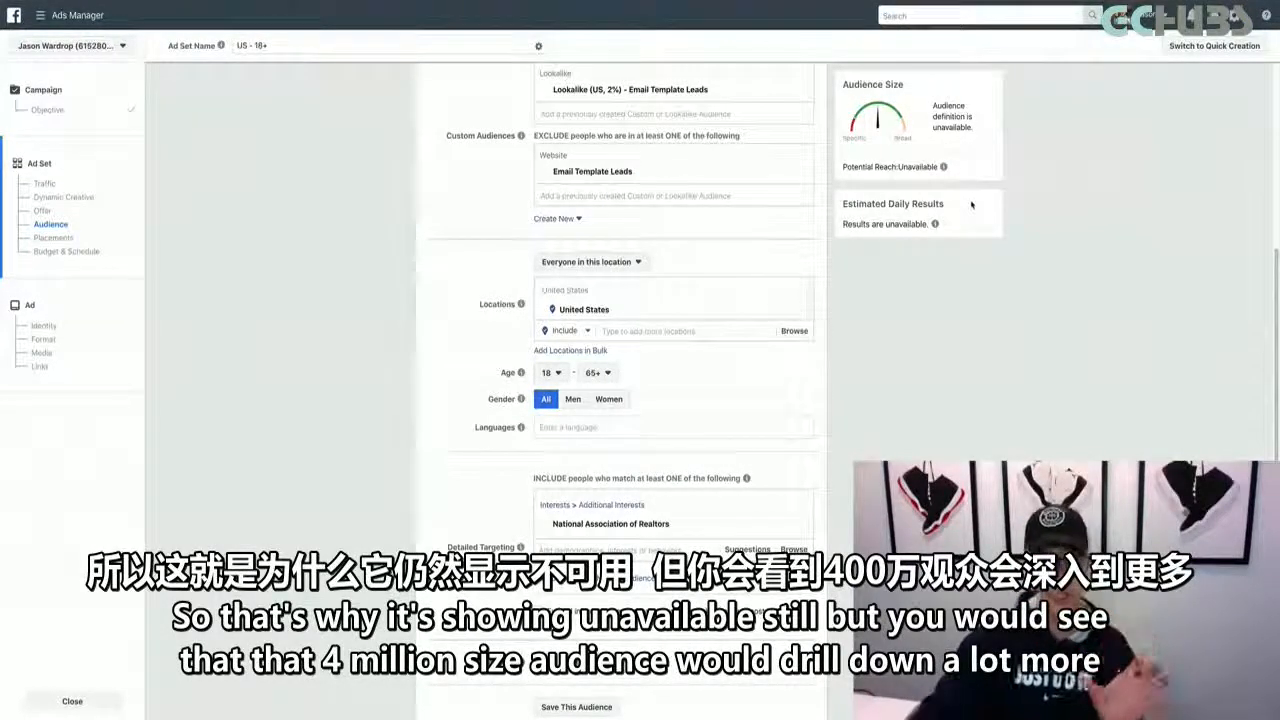
pyautogui.click(632, 549)
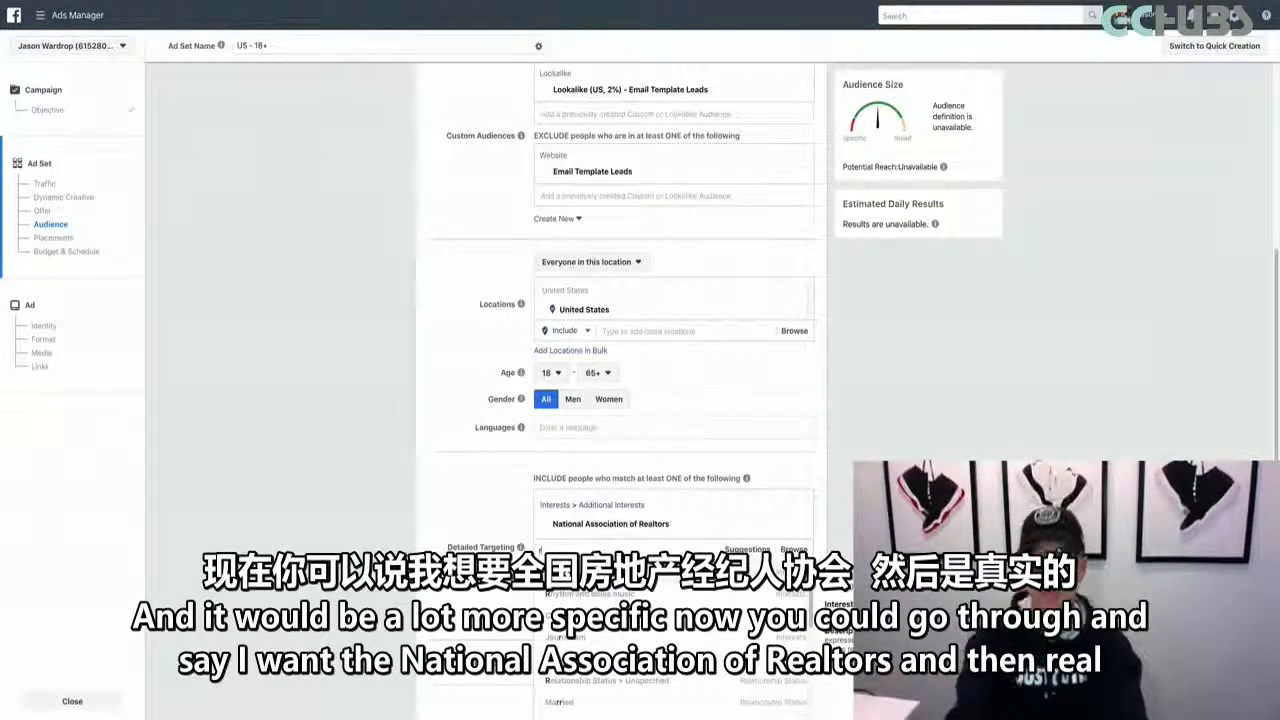
pyautogui.write('real')
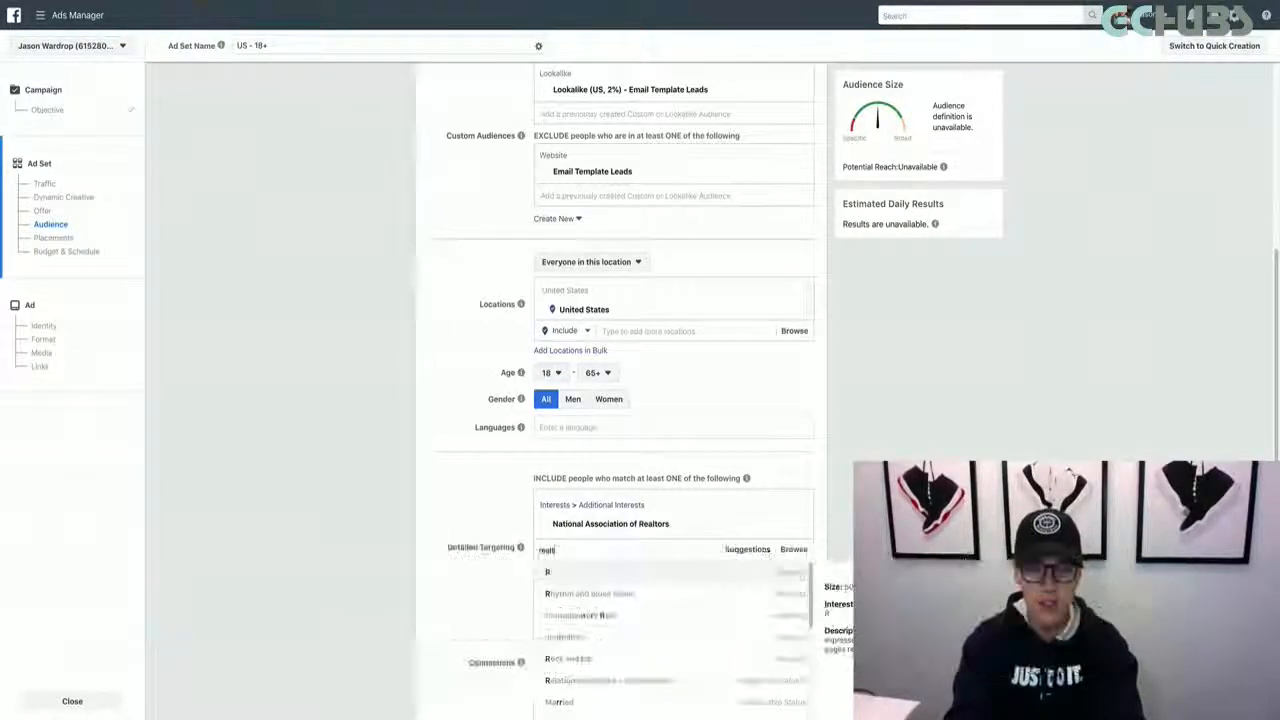
pyautogui.write('tor')
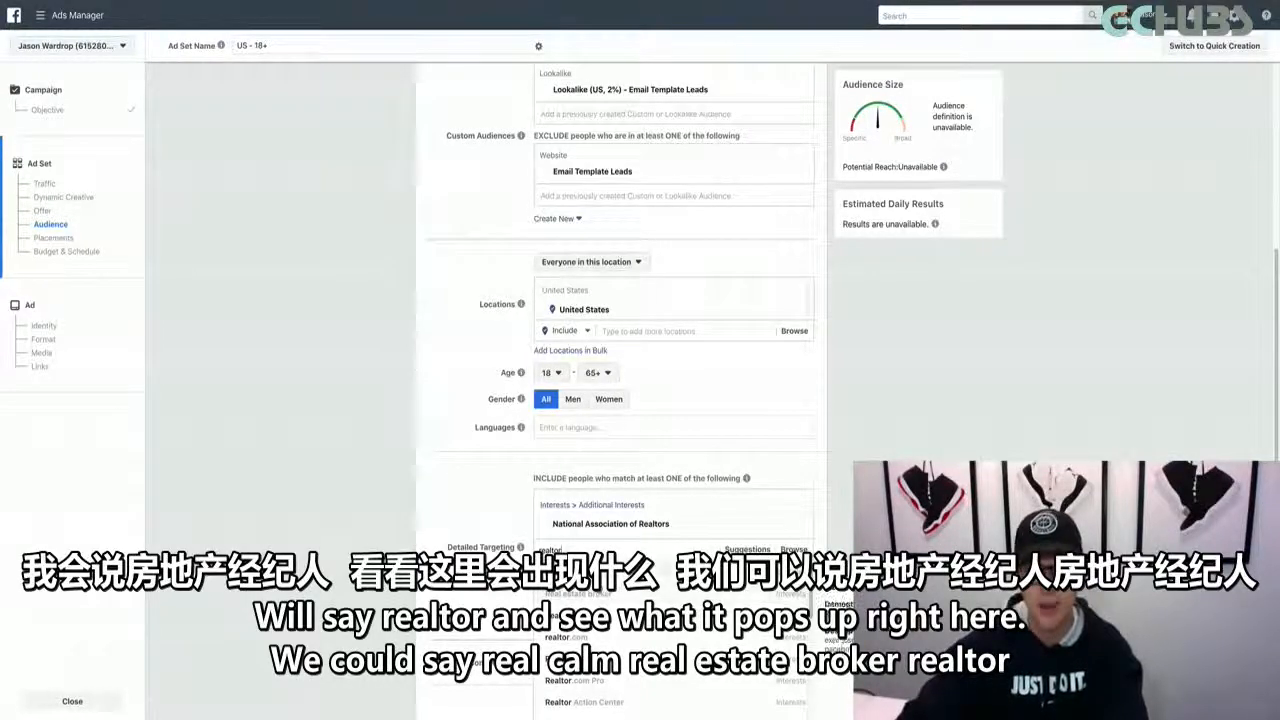
pyautogui.click(600, 575)
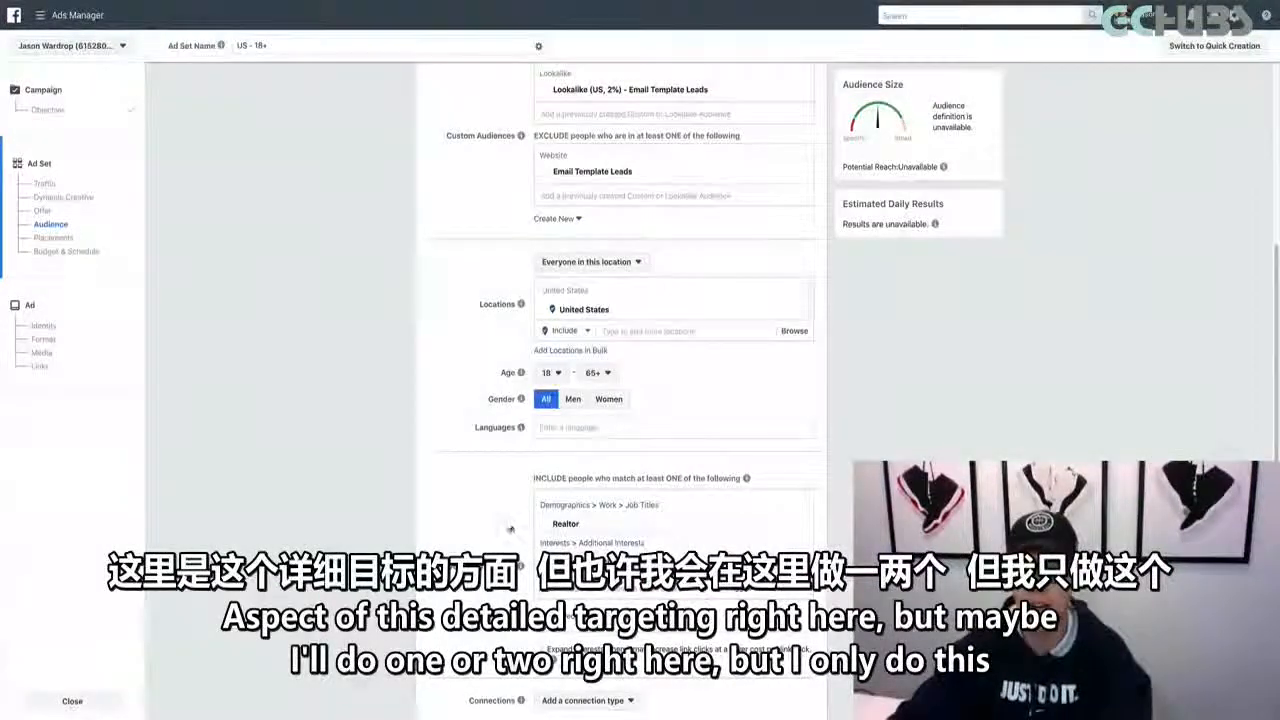
# Review the ad set's included and excluded custom audiences and the details of its detailed targeting entries
pyautogui.scroll(1, 499, 518)
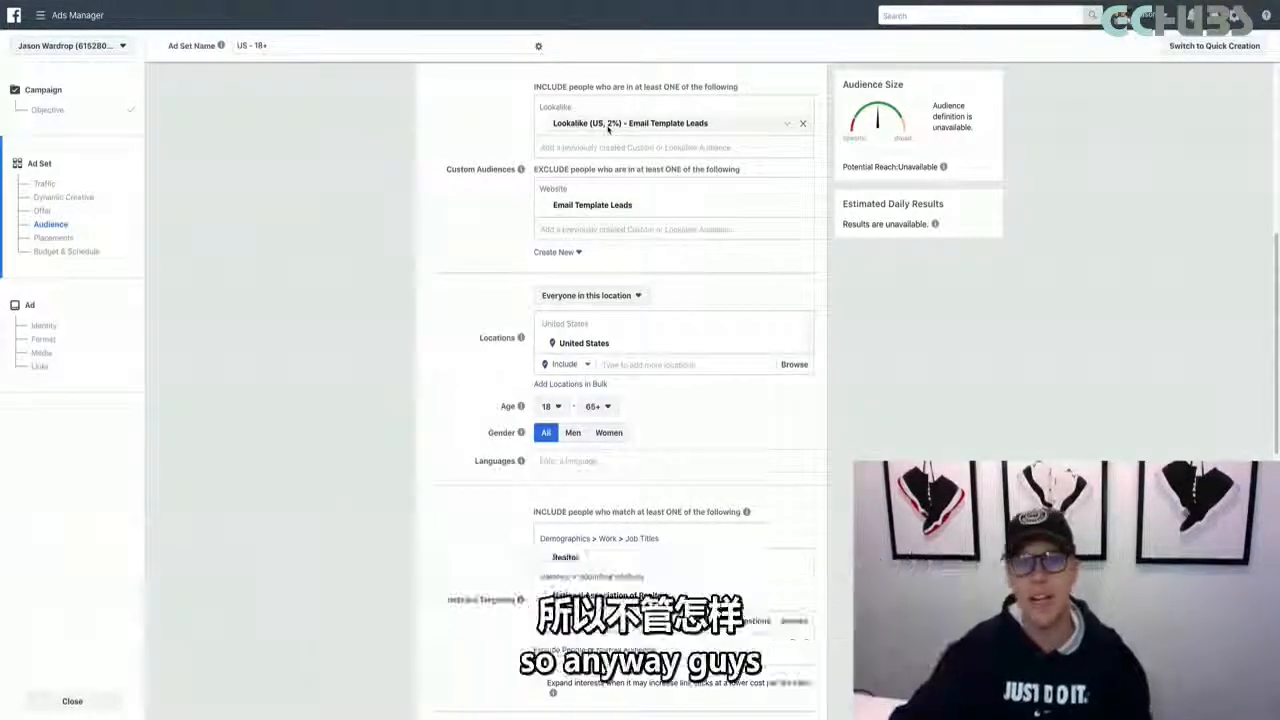
pyautogui.scroll(5, 481, 135)
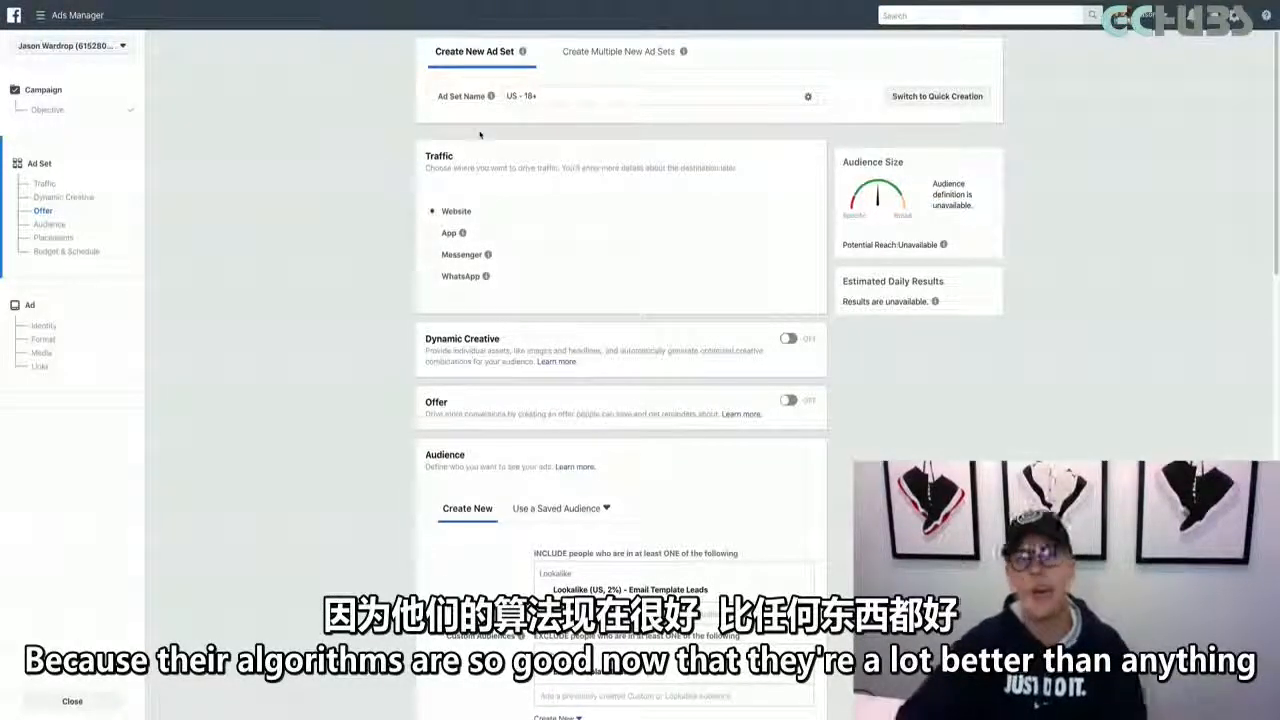
pyautogui.scroll(-3, 402, 167)
pyautogui.scroll(-4, 402, 167)
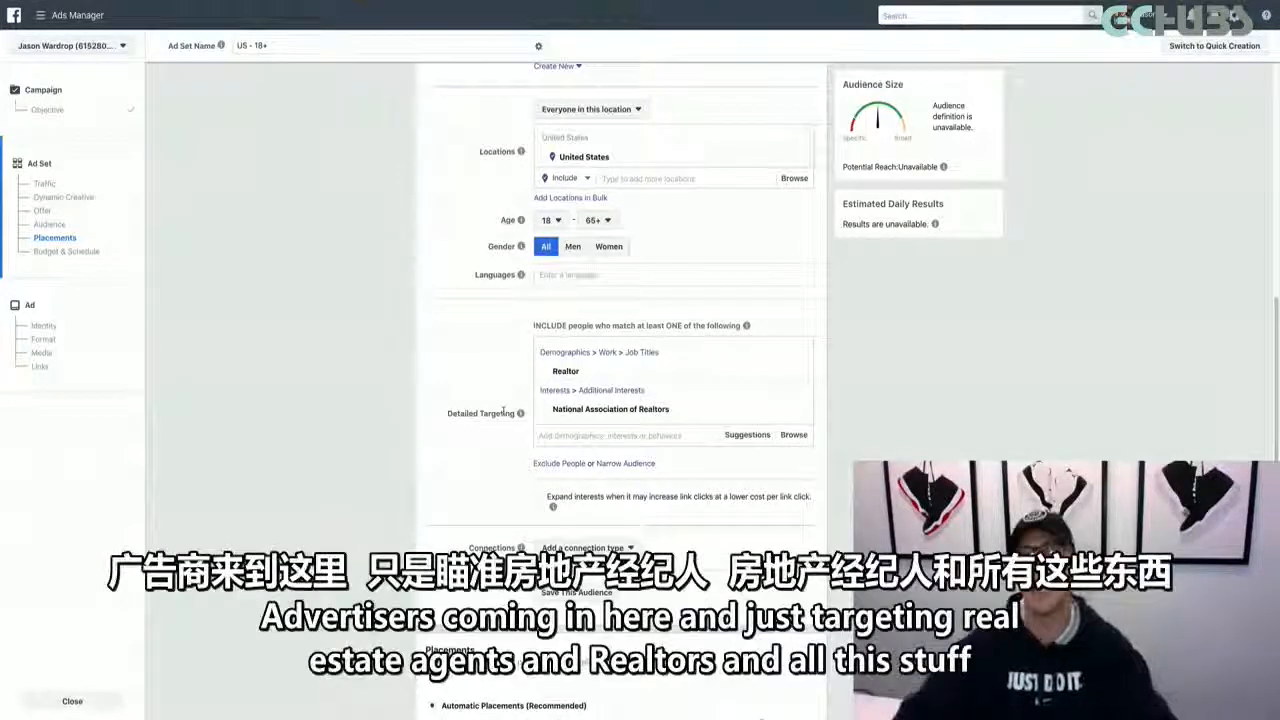
pyautogui.moveTo(645, 371)
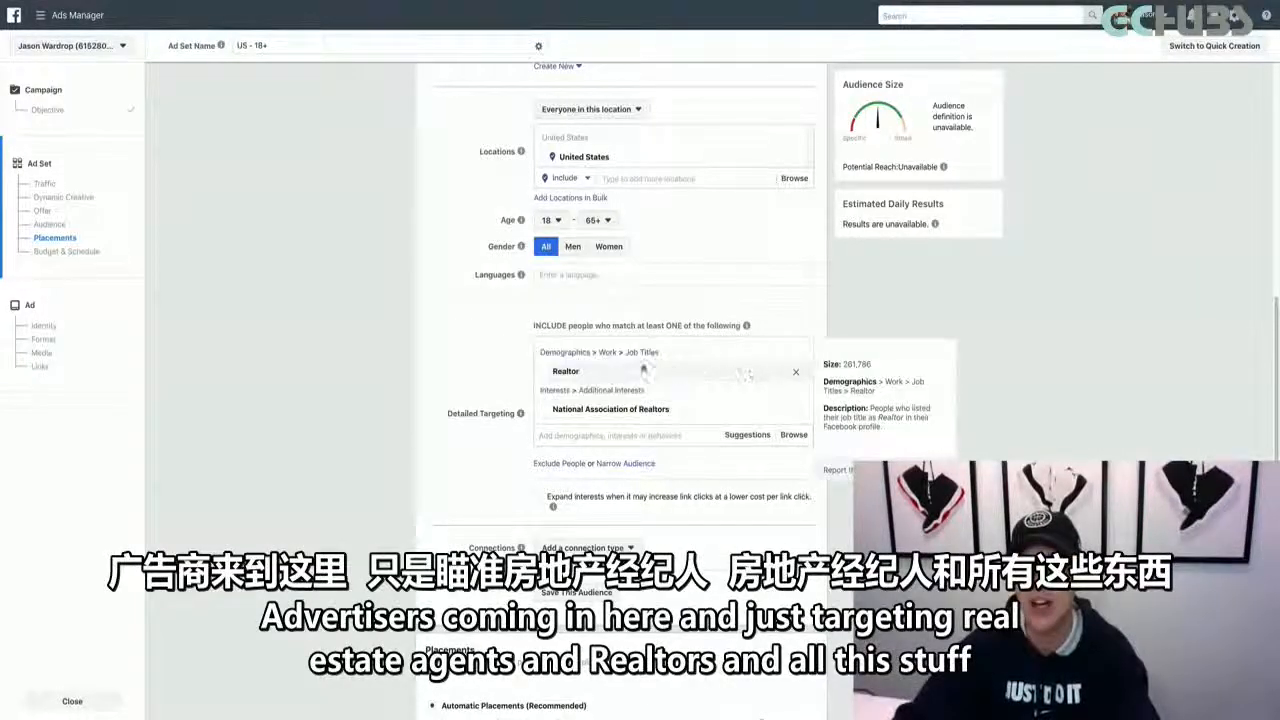
pyautogui.moveTo(638, 409)
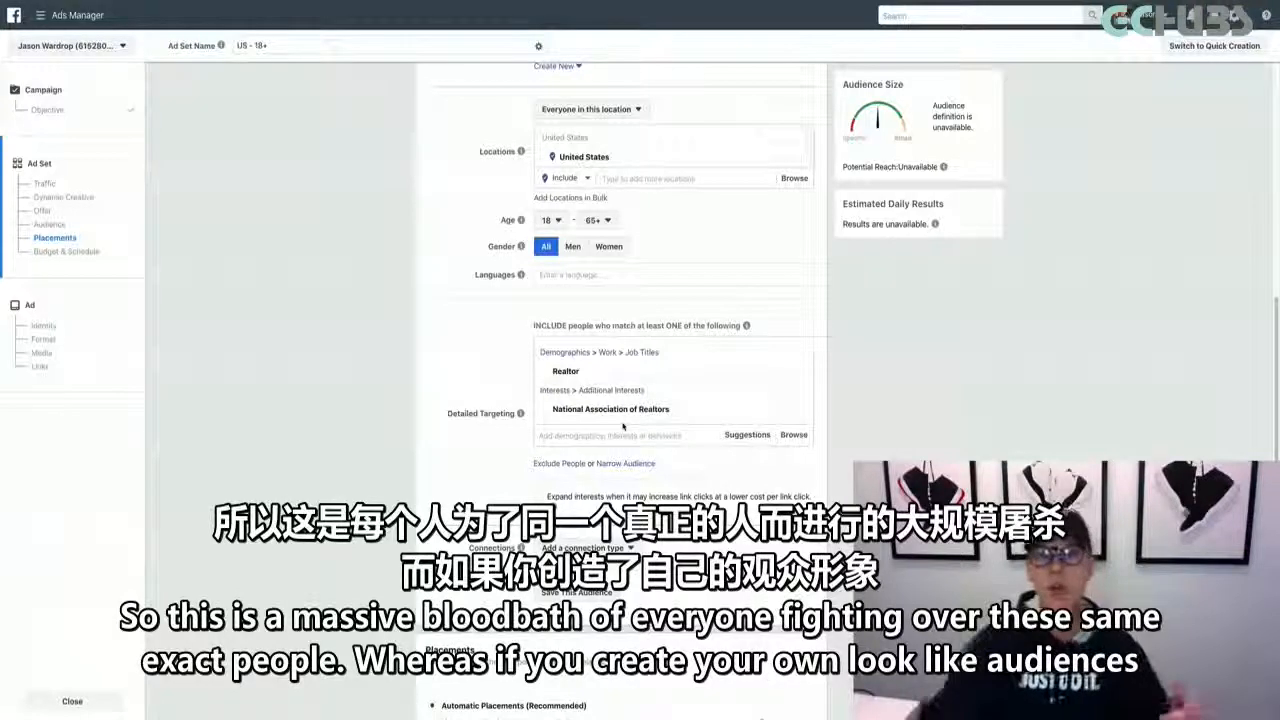
pyautogui.scroll(2, 459, 364)
pyautogui.scroll(3, 459, 364)
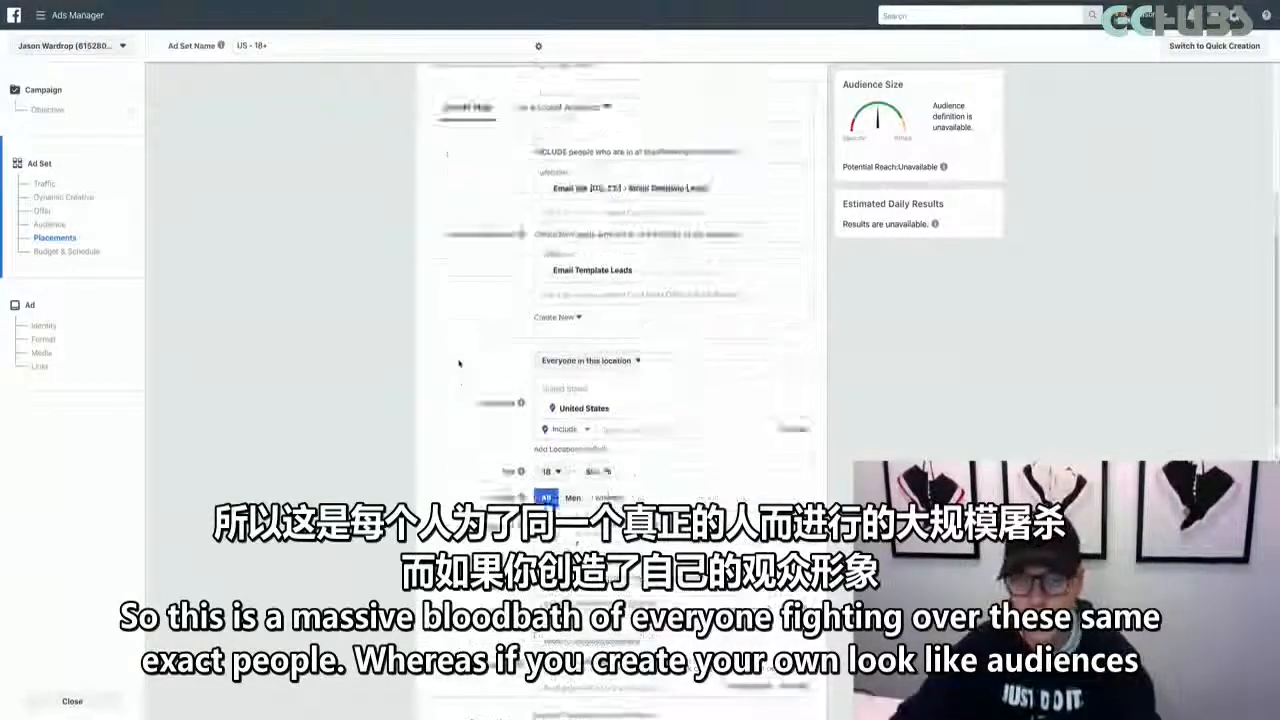